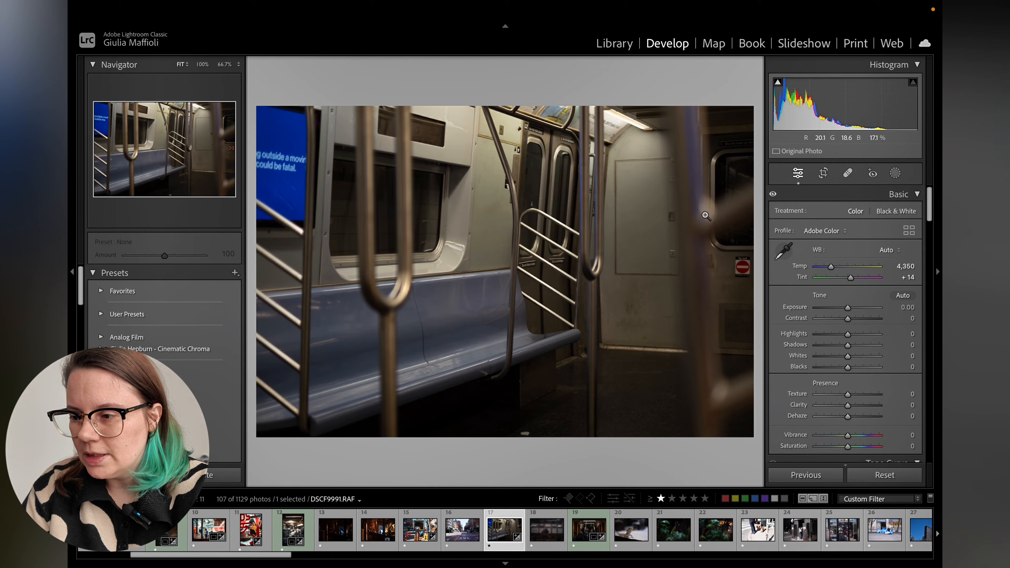
Apply Auto tone to the photo and undo it.
click(905, 297)
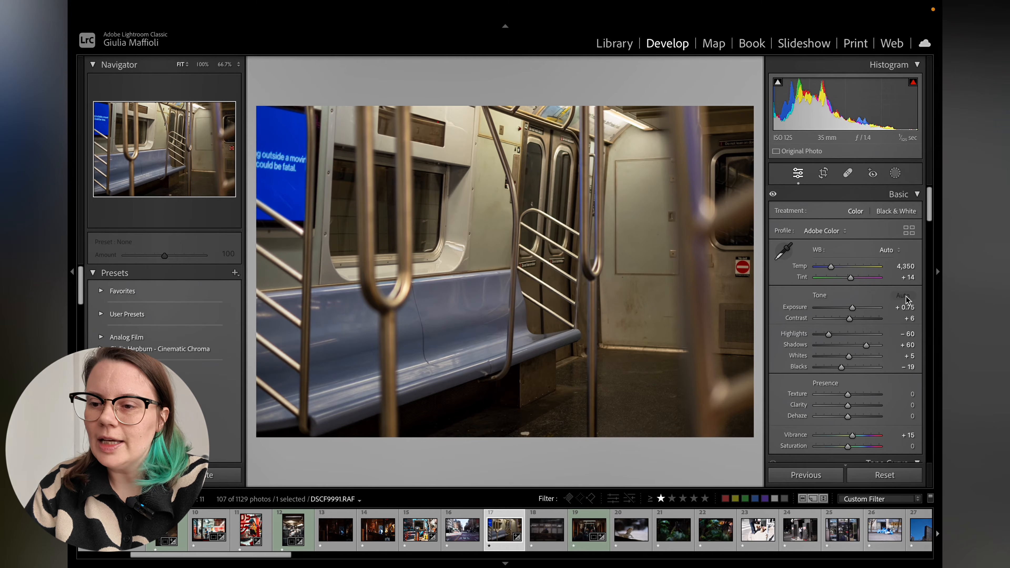
key(super+z)
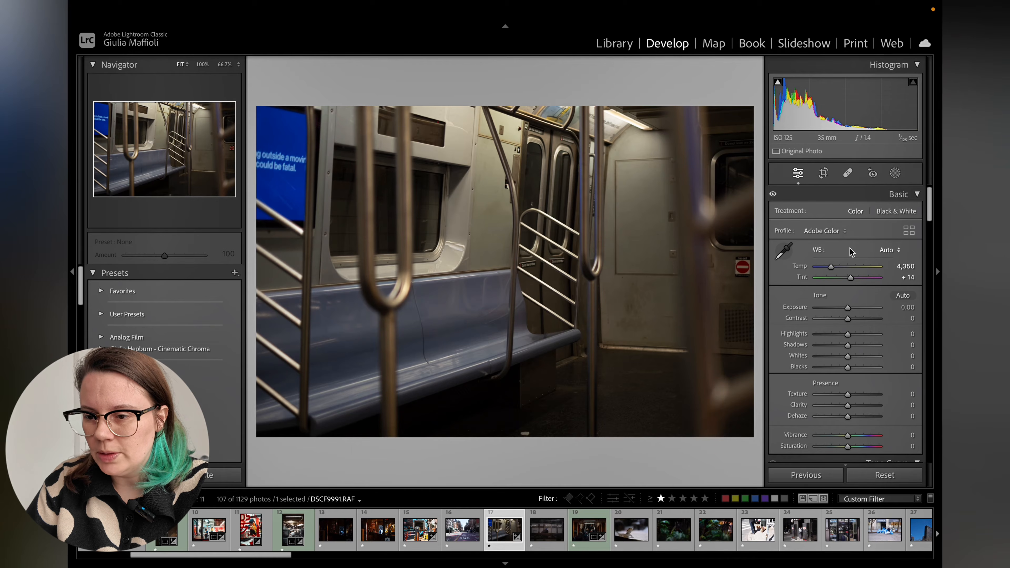
Straighten the photo by about -0.97° in the crop tool, adjust the crop frame and commit it.
click(824, 173)
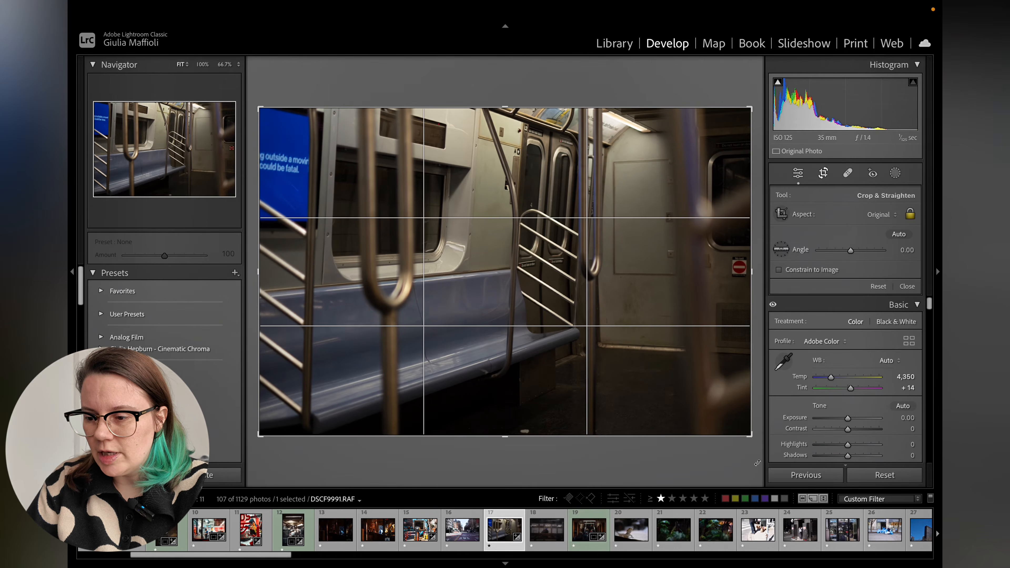
drag(758, 450, 765, 456)
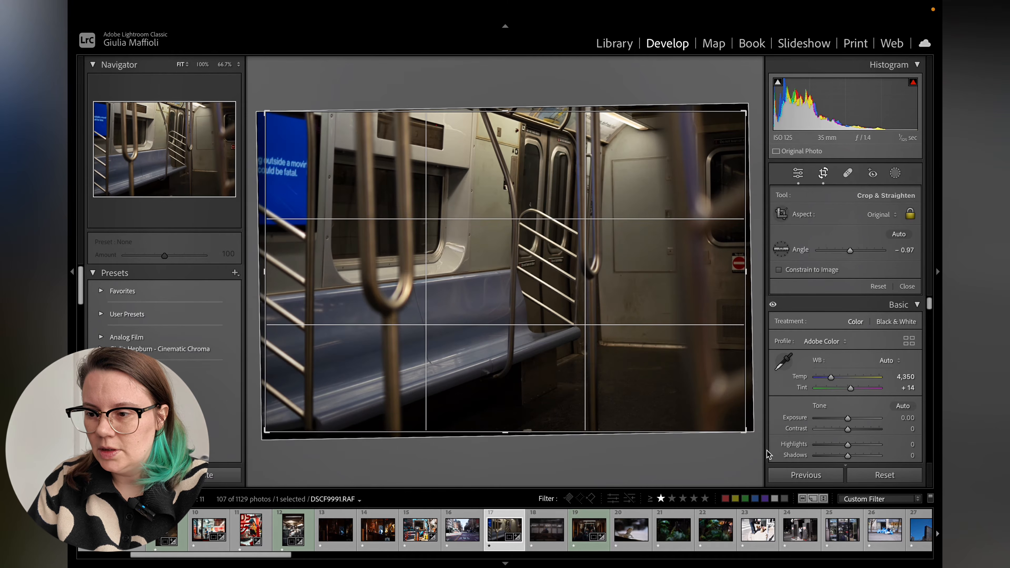
drag(666, 272, 659, 271)
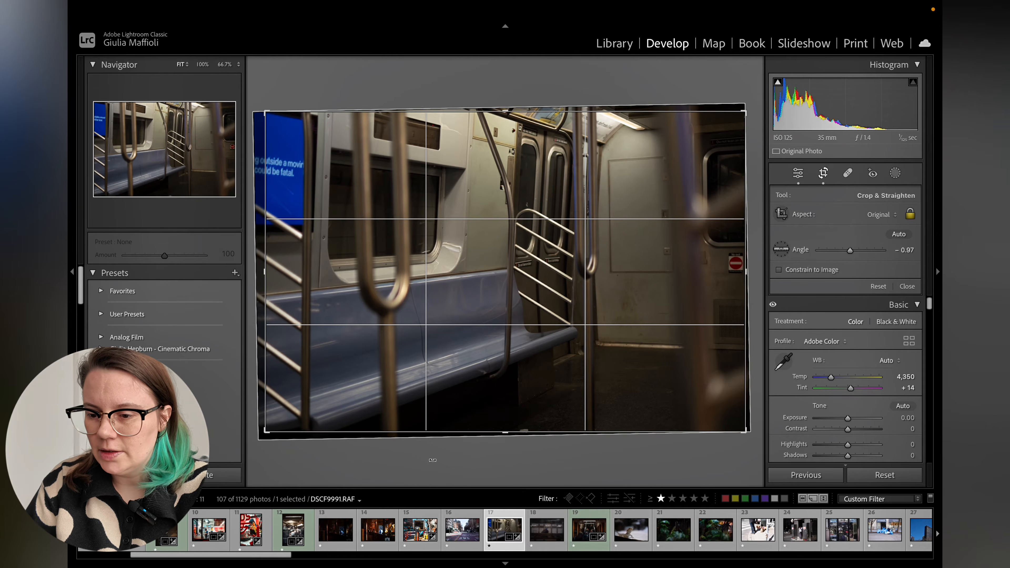
drag(506, 432, 507, 429)
drag(562, 361, 537, 367)
key(Return)
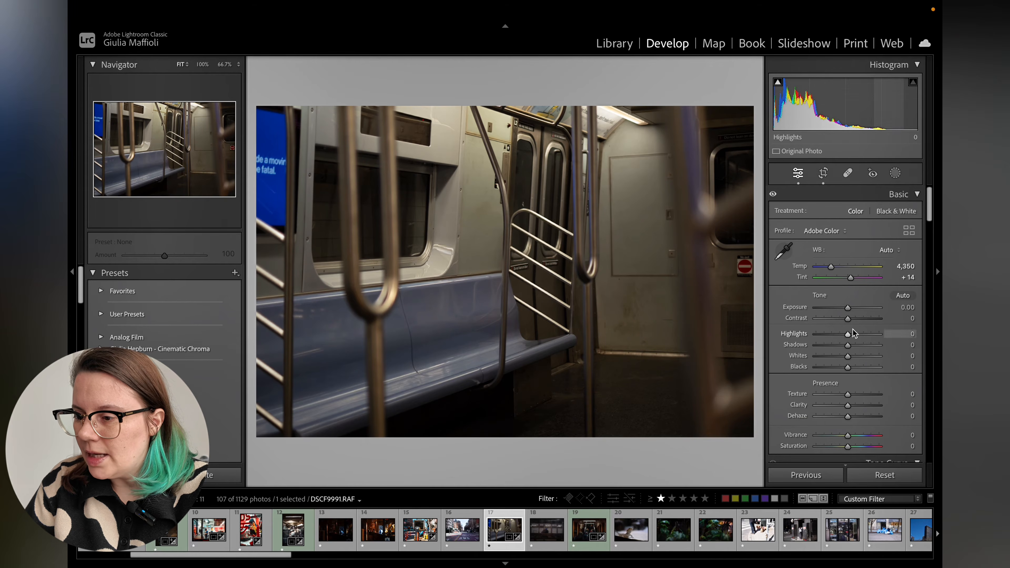
Set the basic contrast to +20, highlights to -24 and exposure to +0.15.
drag(849, 319, 840, 335)
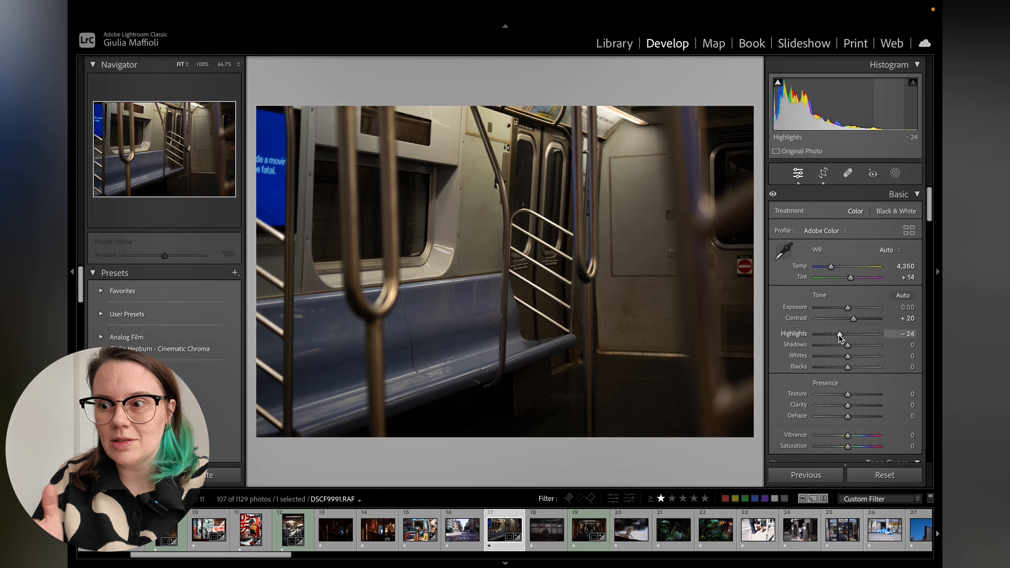
drag(848, 307, 849, 308)
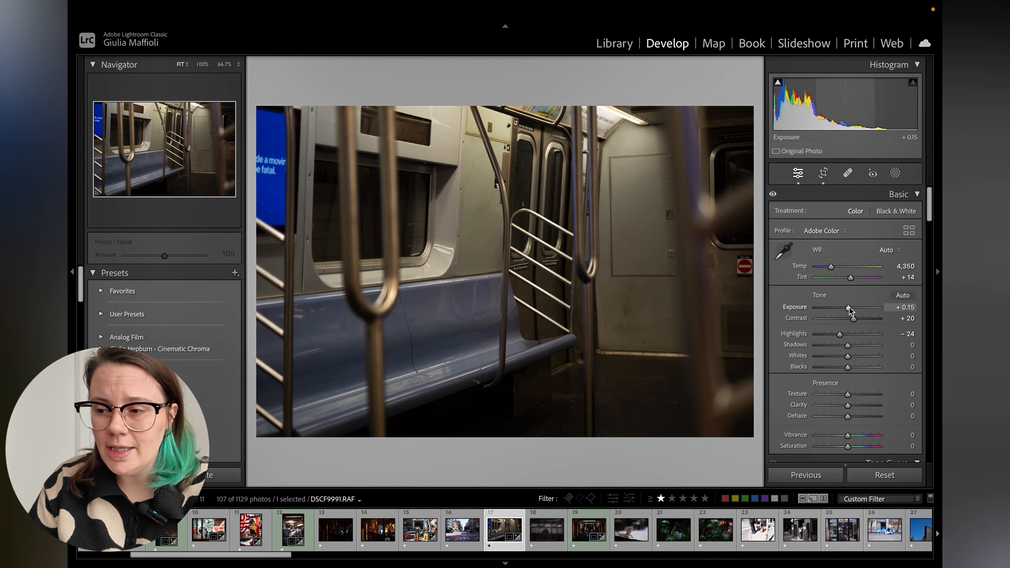
Add a linear gradient mask rising from the photo's bottom edge to about its middle.
click(896, 174)
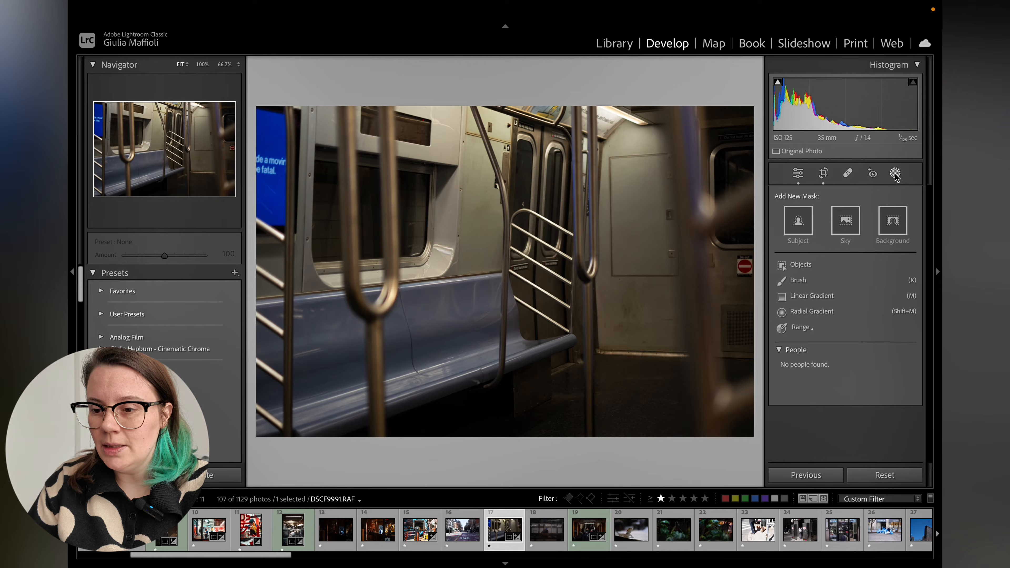
click(823, 297)
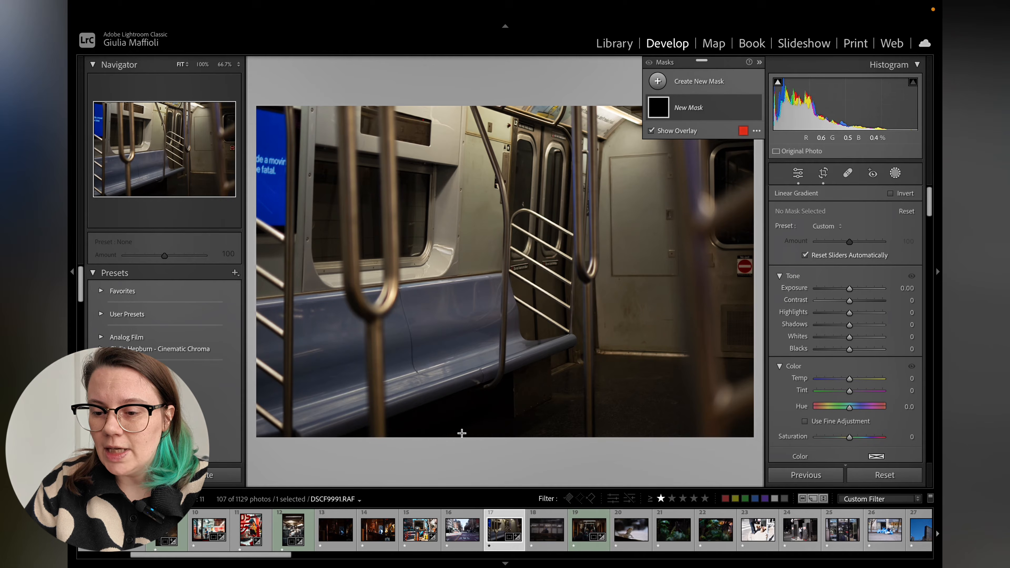
drag(501, 437, 505, 211)
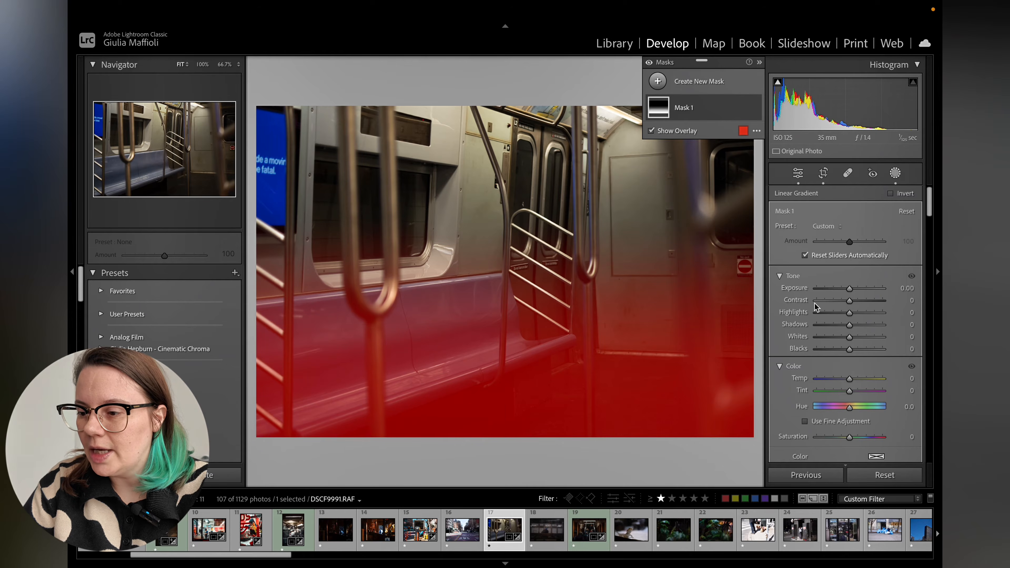
Set this mask's exposure to -0.84, contrast to 17 and temperature to -22, comparing it hidden and shown.
drag(849, 290, 846, 291)
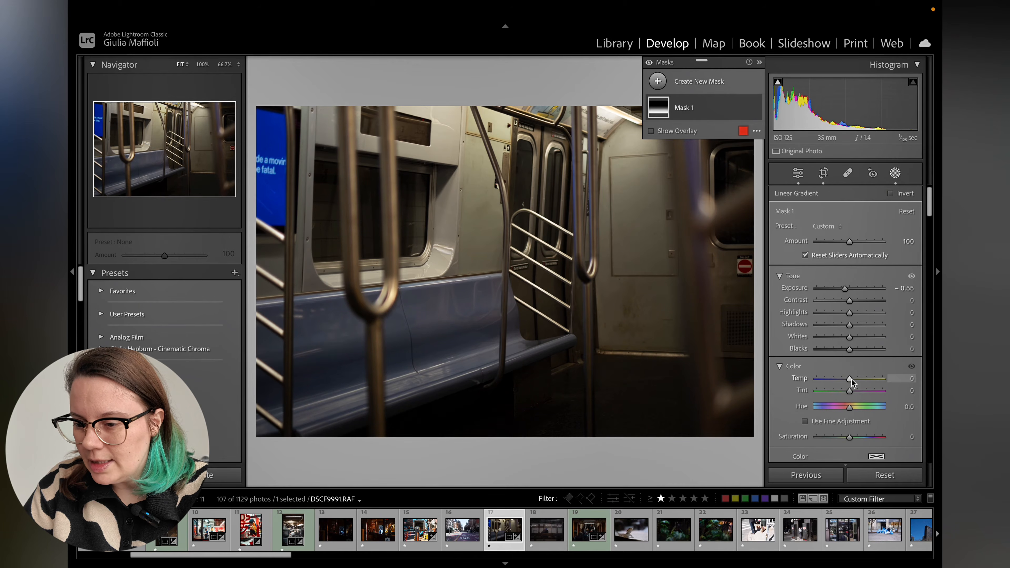
mouse_move(849, 379)
mouse_down()
mouse_move(839, 381)
mouse_move(852, 385)
mouse_up()
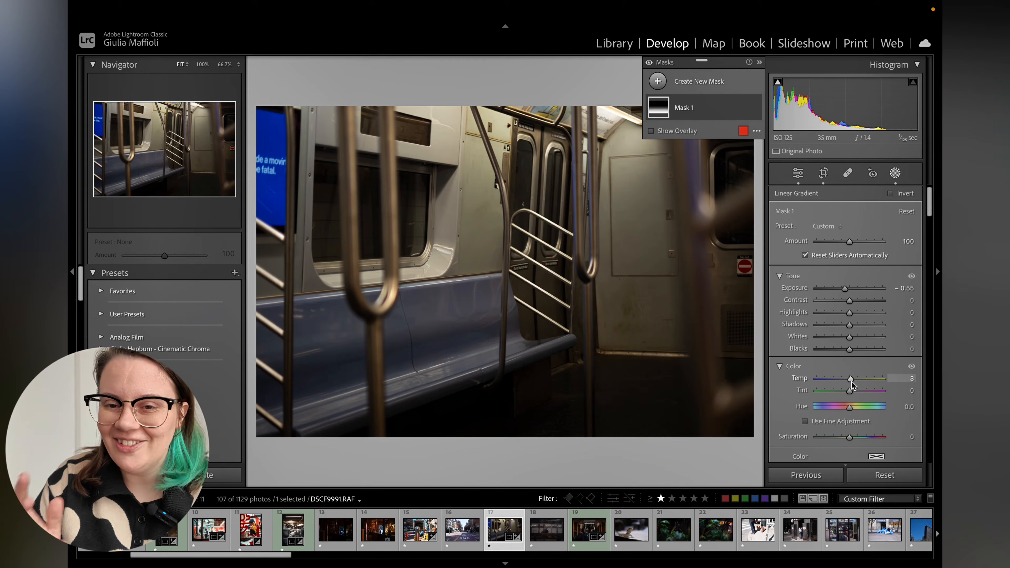
drag(852, 381, 844, 383)
drag(850, 301, 844, 293)
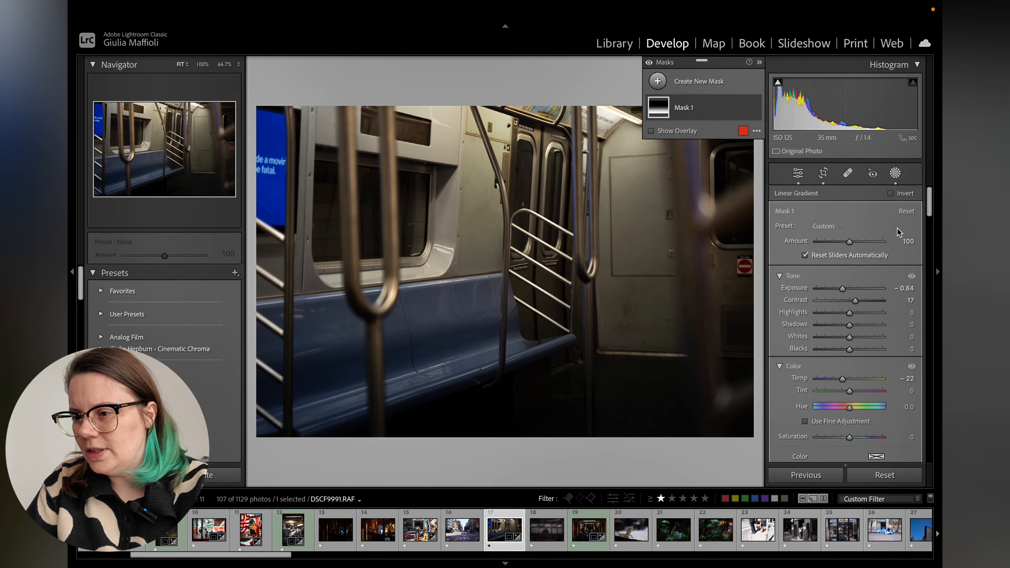
click(755, 107)
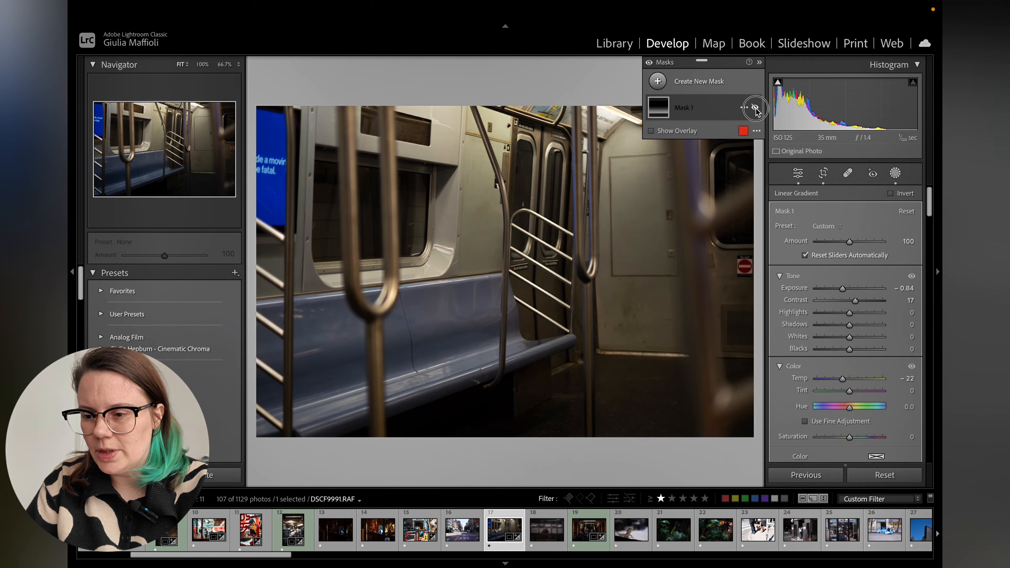
click(755, 107)
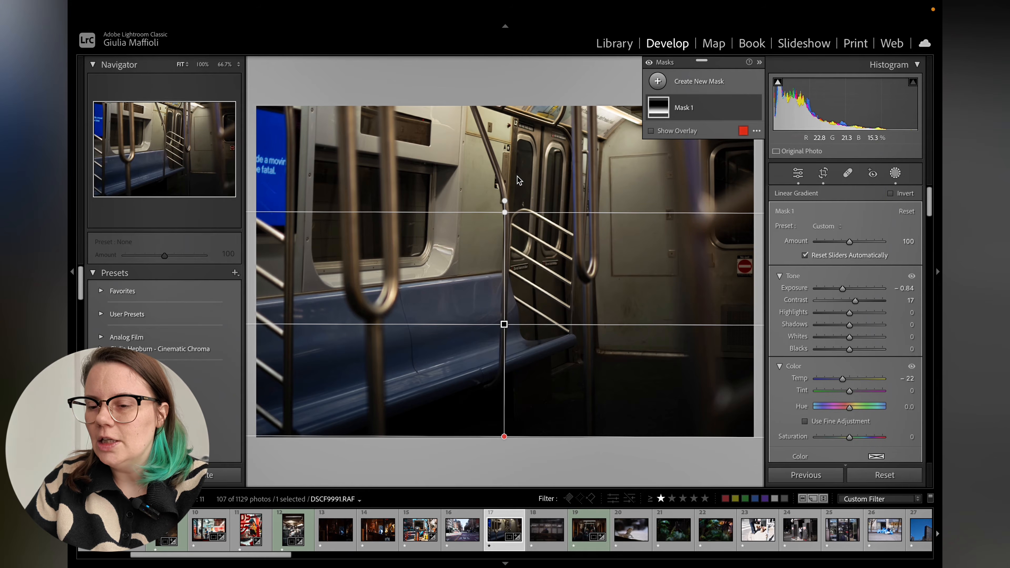
Add a second linear gradient mask running from the photo's left edge diagonally toward the center.
click(658, 81)
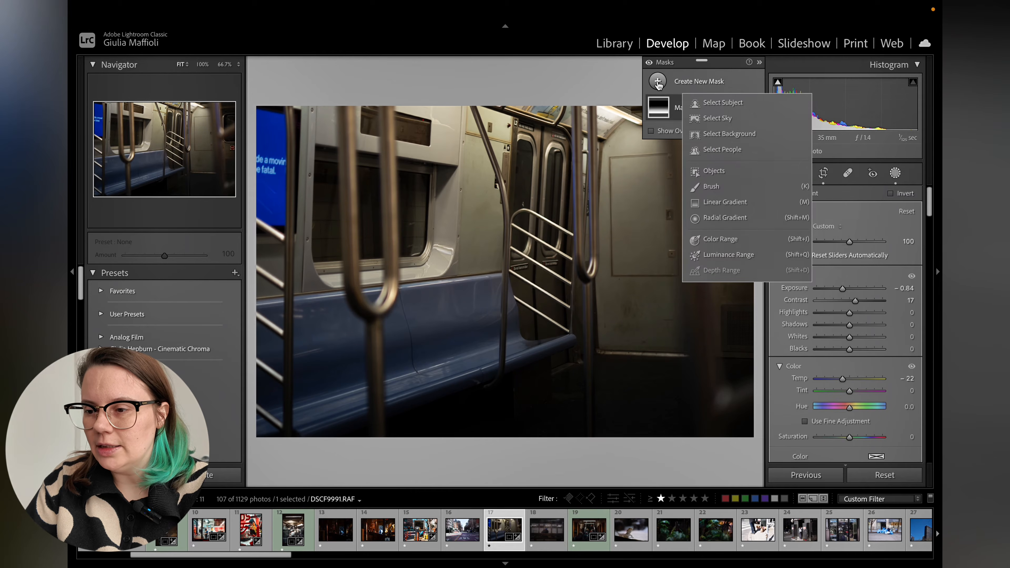
click(733, 203)
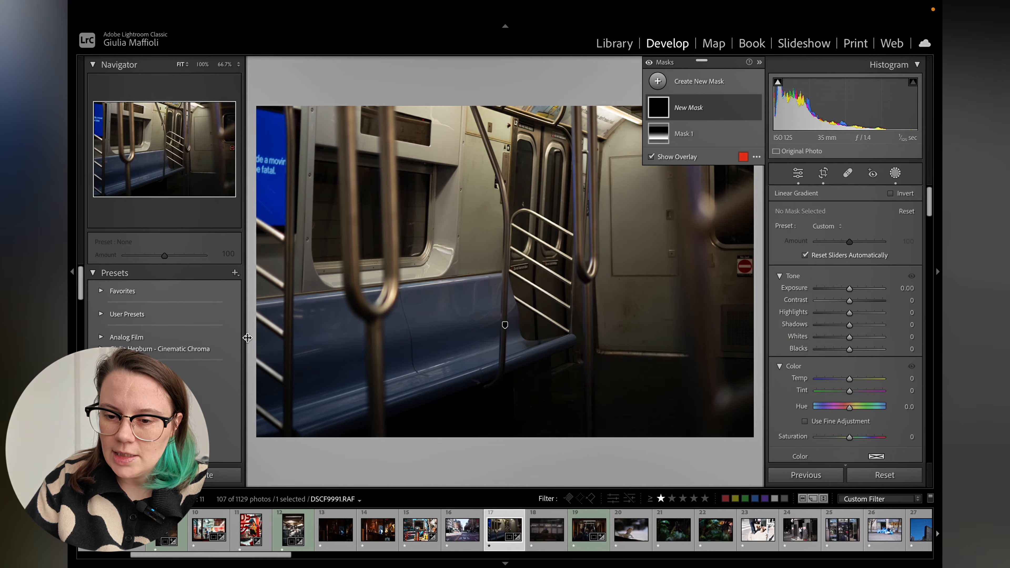
drag(254, 329, 515, 201)
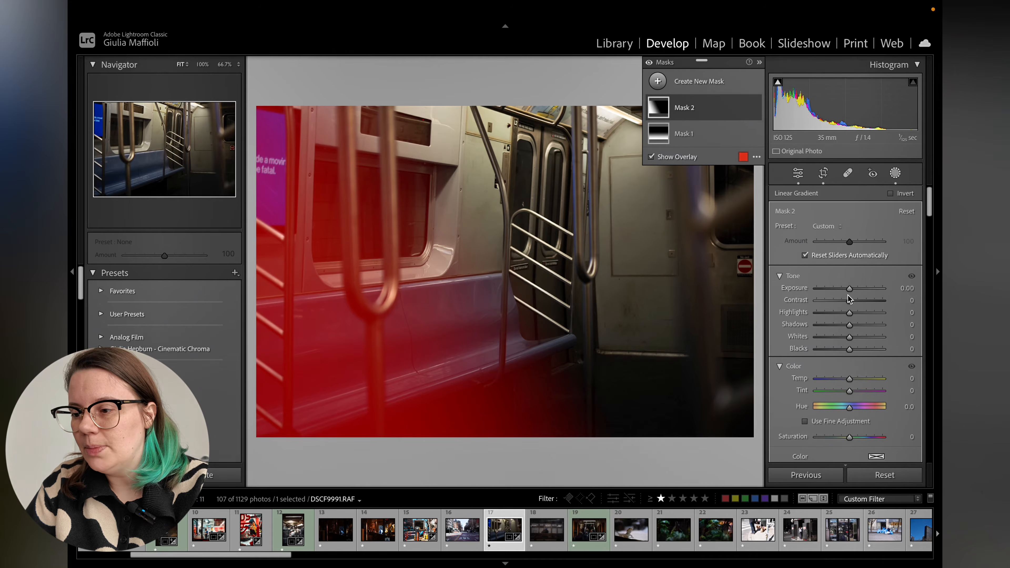
Set the second mask's exposure to -0.79, contrast to 14 and temperature to -18.
mouse_move(850, 290)
mouse_down()
mouse_move(843, 294)
mouse_move(856, 302)
mouse_up()
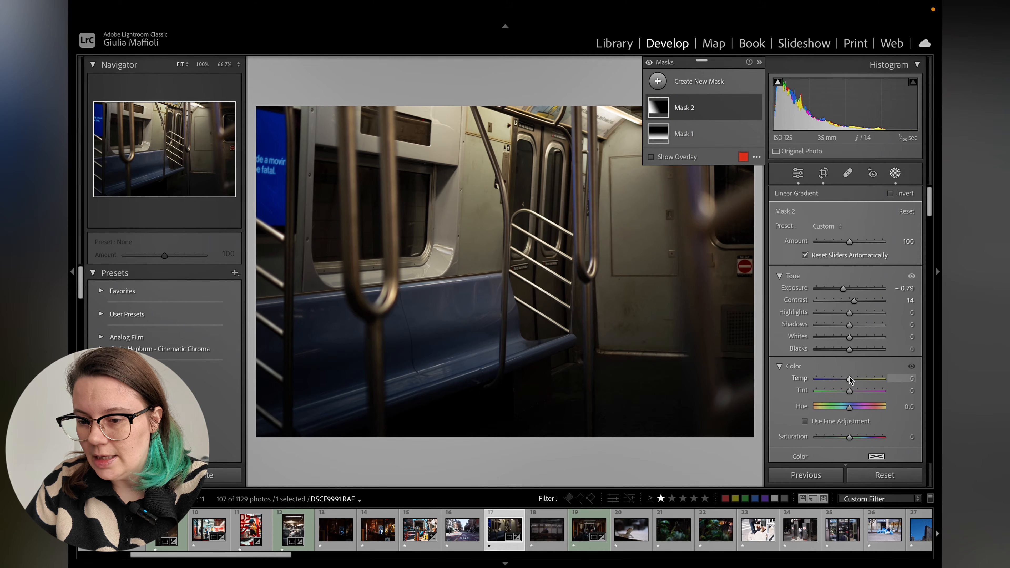
mouse_move(851, 379)
mouse_down()
mouse_move(835, 379)
mouse_move(844, 379)
mouse_up()
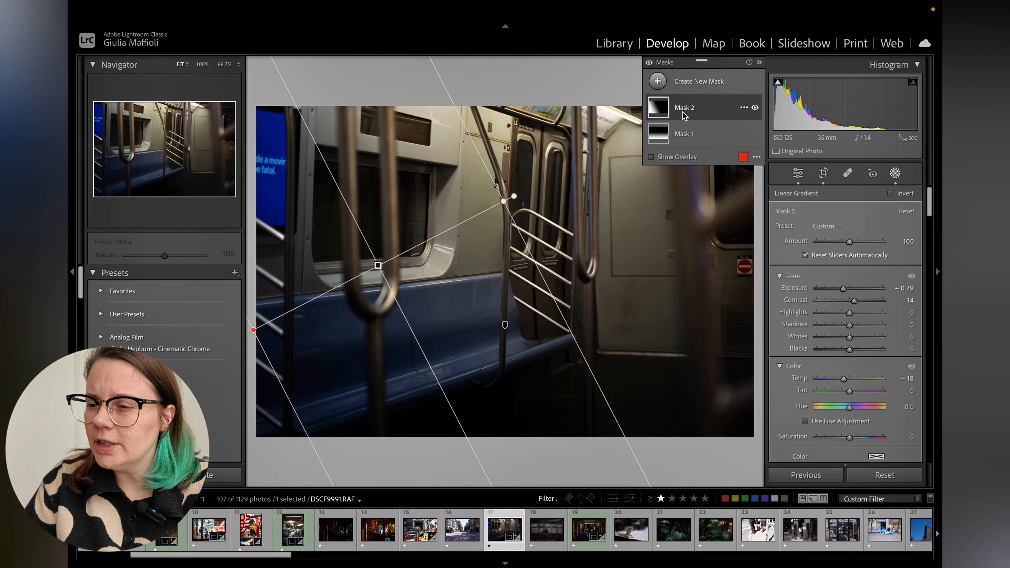
Add a third linear gradient mask from the top-right corner diagonally toward the center.
click(658, 82)
click(696, 201)
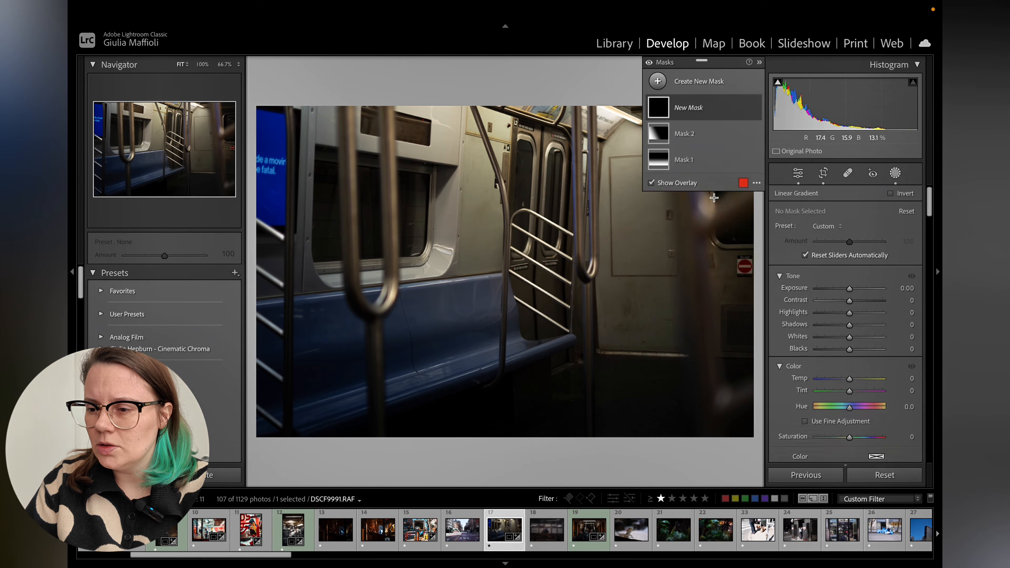
click(760, 62)
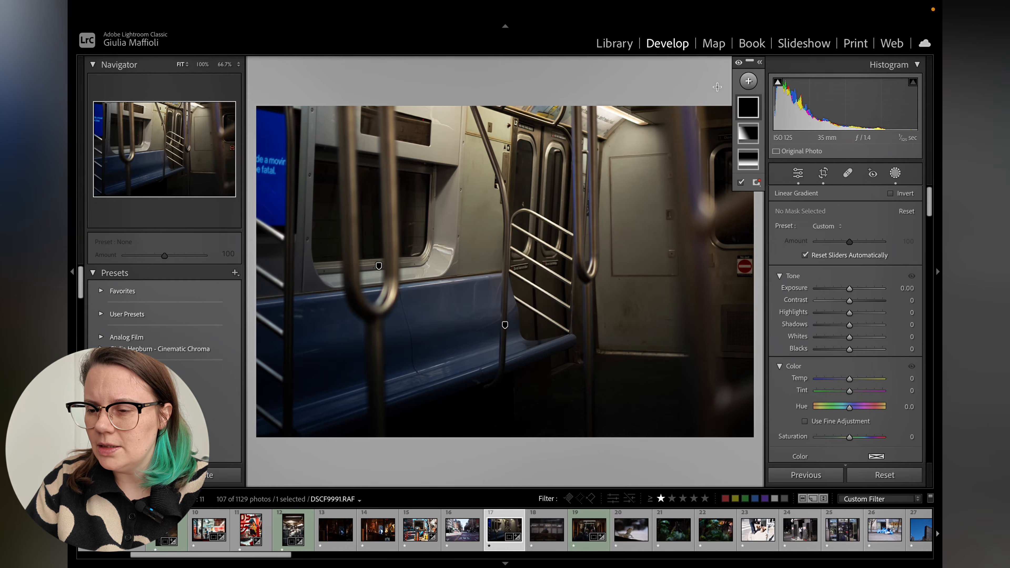
drag(719, 94, 430, 331)
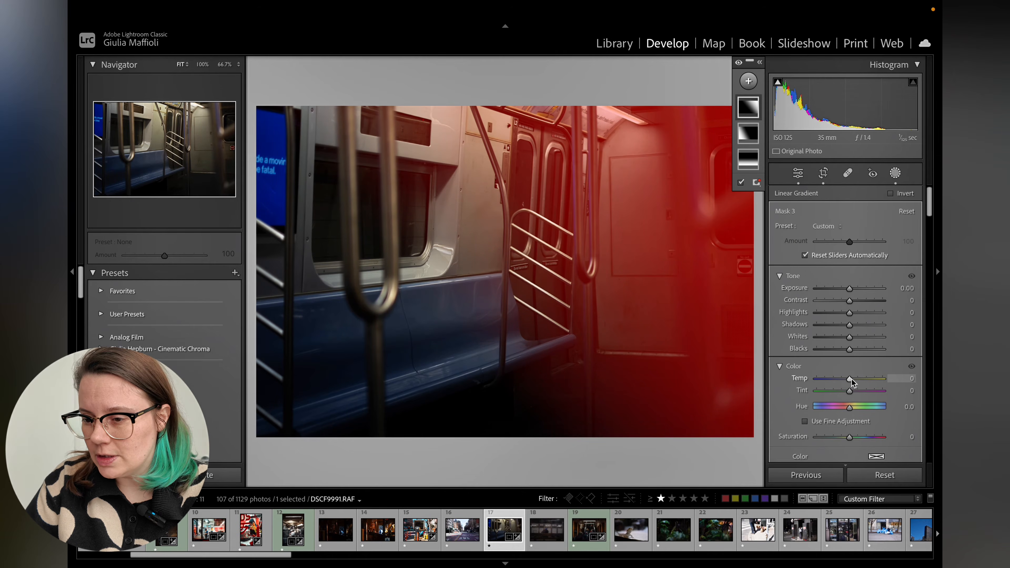
Redraw the third gradient to fall from the top edge down to the seats and set its temperature to 33.
drag(852, 381, 858, 382)
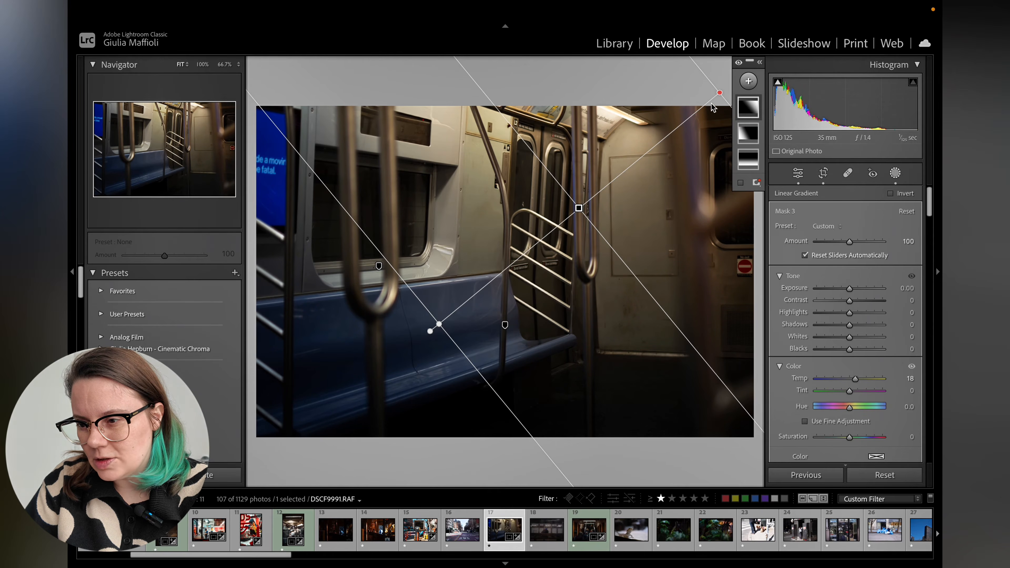
drag(719, 93, 561, 336)
drag(558, 377, 560, 314)
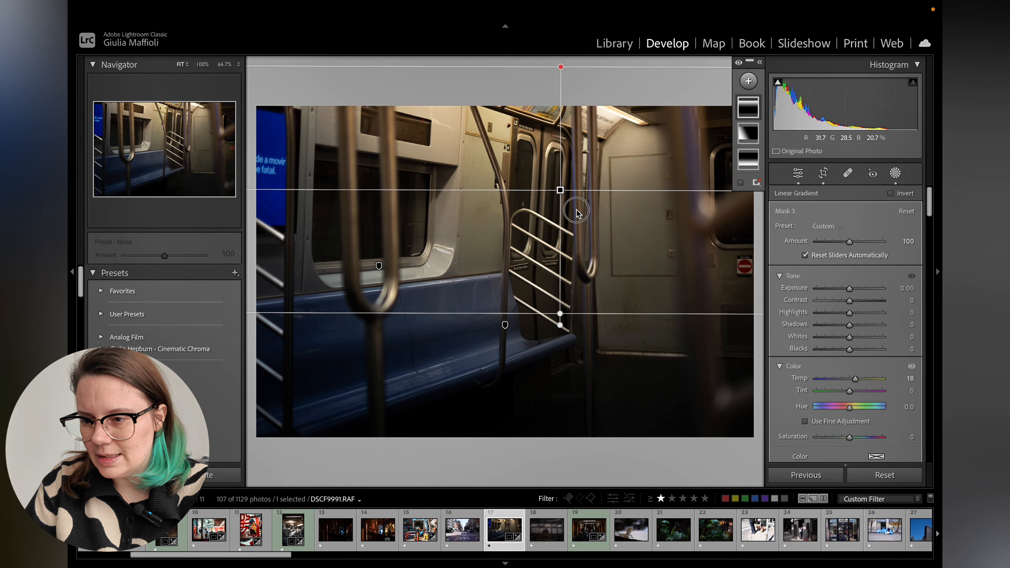
drag(561, 67, 542, 95)
drag(857, 381, 862, 381)
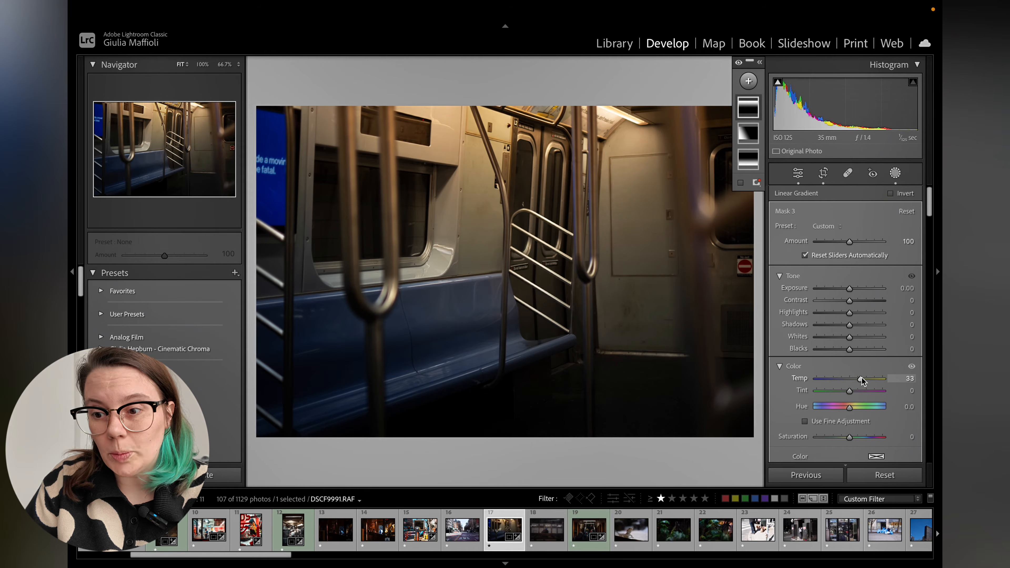
Set the third mask's exposure to -0.24, contrast to 20 and highlights to -40, and move the gradient lower with a slight tilt.
mouse_move(851, 289)
mouse_down()
mouse_move(839, 318)
mouse_move(859, 300)
mouse_up()
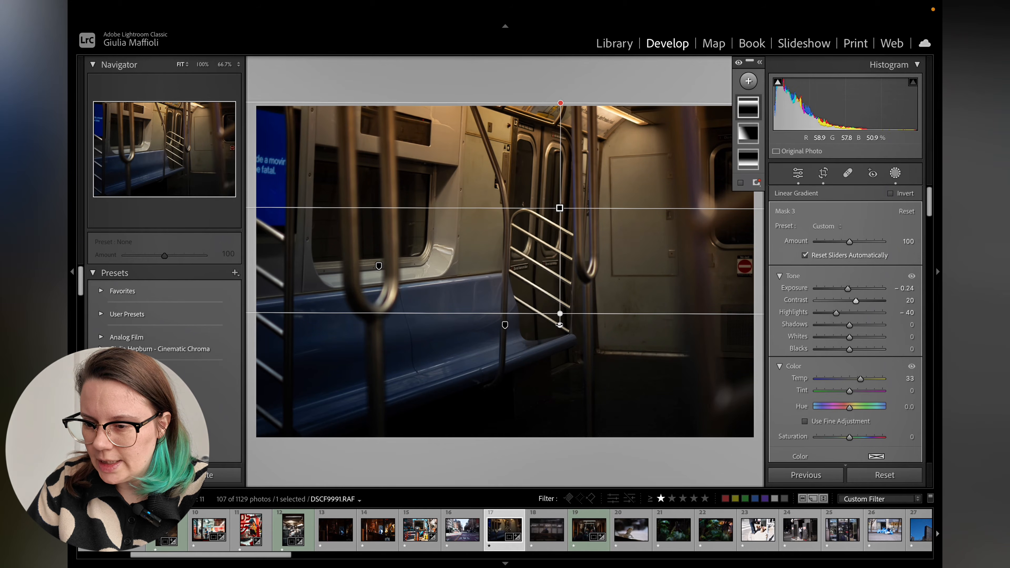
drag(560, 325, 564, 345)
drag(564, 210, 547, 295)
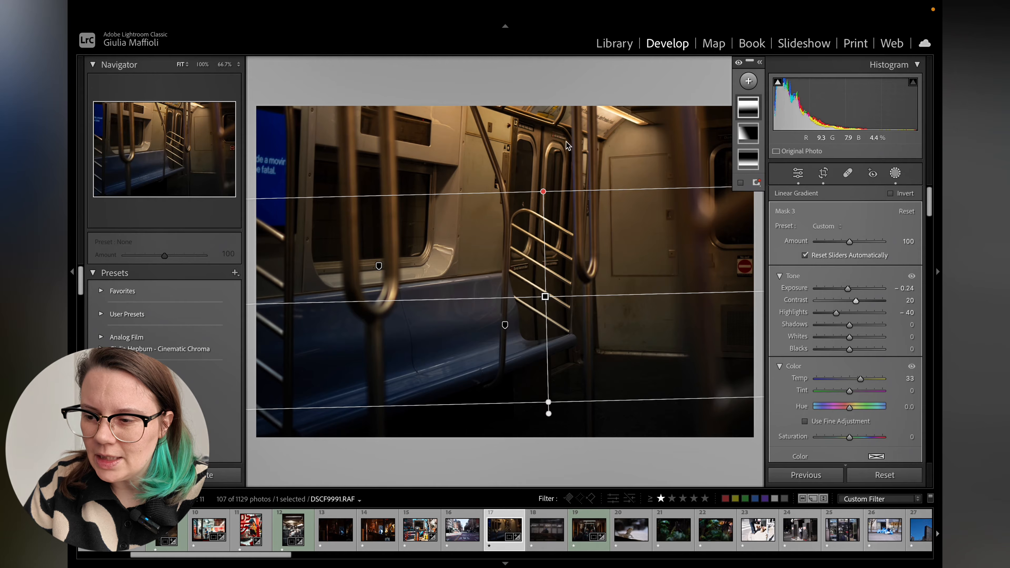
Set the third mask's temperature to 65, exposure to 0.09, highlights to -37 and blacks to -5.
mouse_move(861, 379)
mouse_down()
mouse_move(893, 382)
mouse_move(875, 381)
mouse_up()
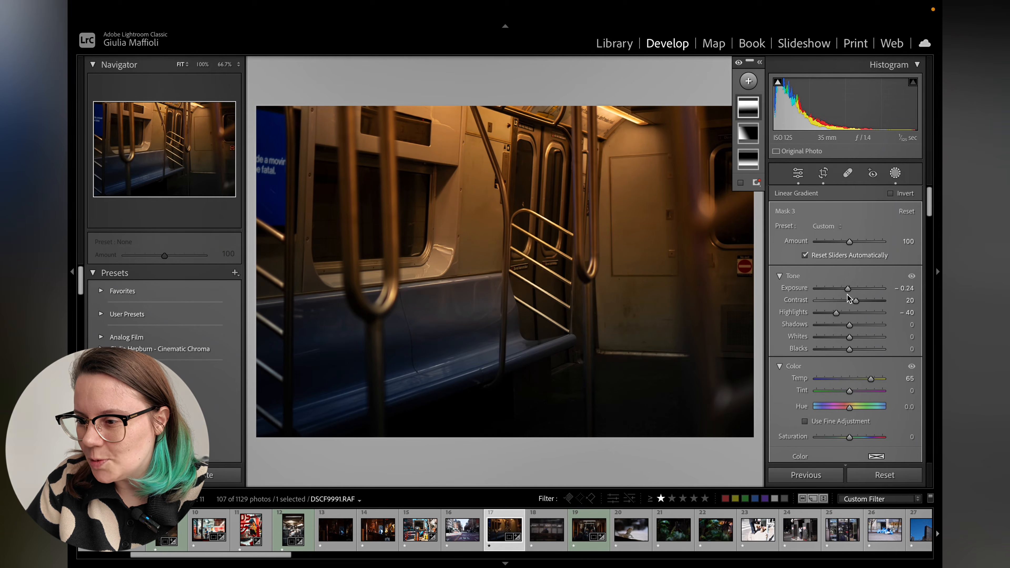
mouse_move(847, 290)
mouse_down()
mouse_move(837, 313)
mouse_move(853, 289)
mouse_up()
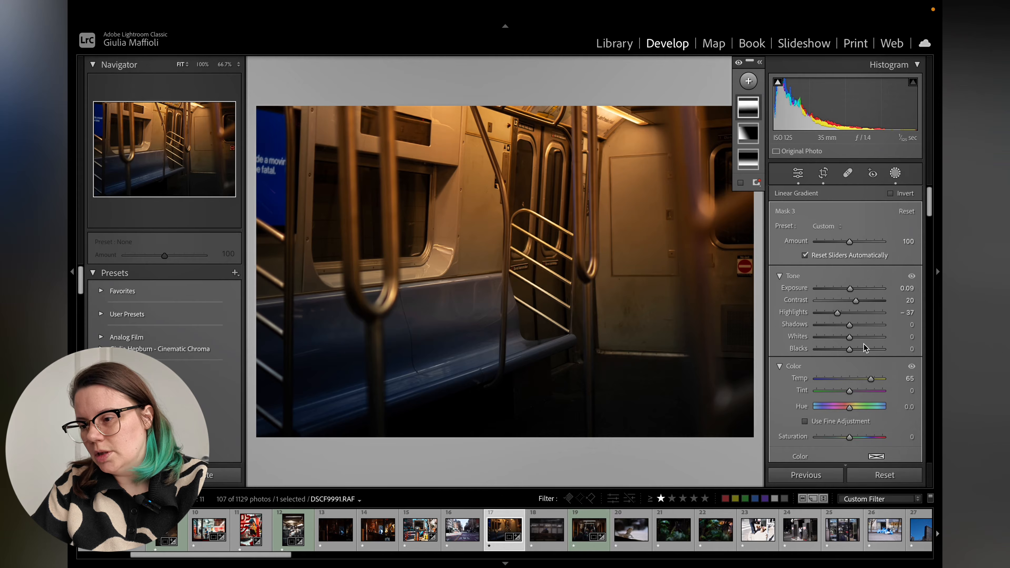
mouse_move(851, 350)
mouse_down()
mouse_move(839, 352)
mouse_move(849, 352)
mouse_up()
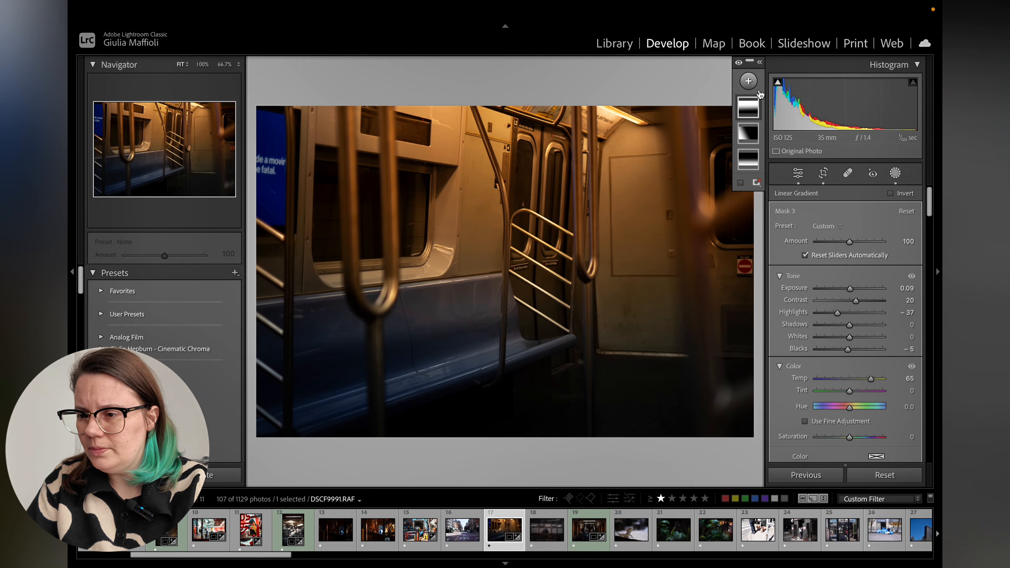
Toggle the masks off and on to compare, then return to the Basic edit panel.
click(739, 64)
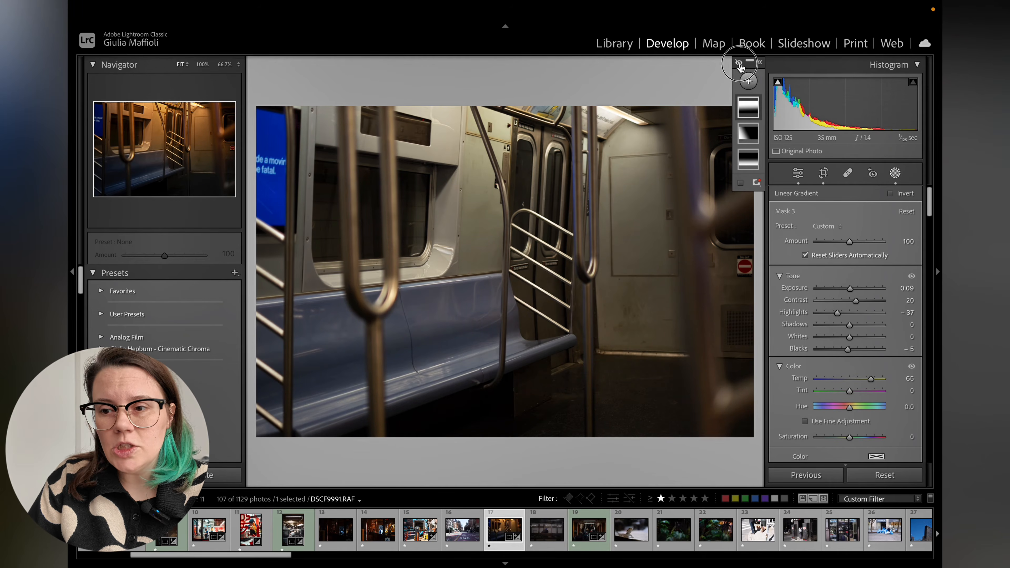
click(739, 64)
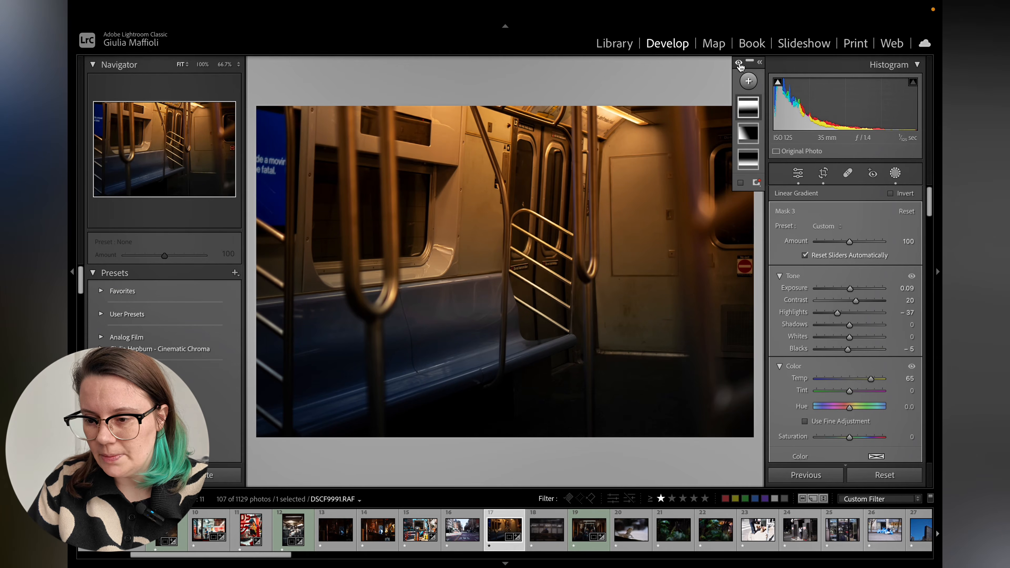
click(797, 174)
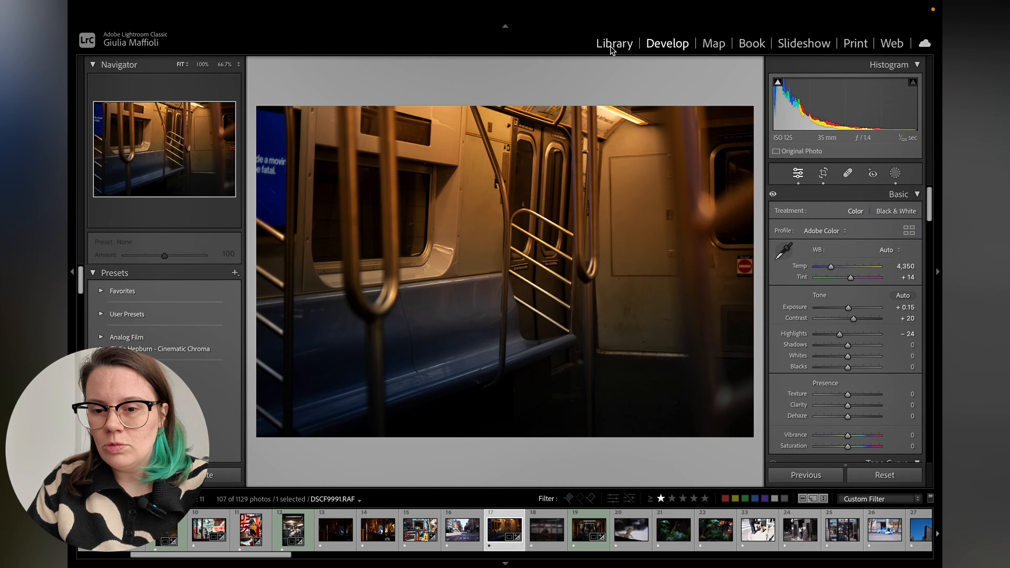
Preview presets from the Giulia Hepburn - Cinematic Chroma and Style: Cinematic II groups, applying CN18 with its amount set to 0.
scroll(198, 345, down, 6)
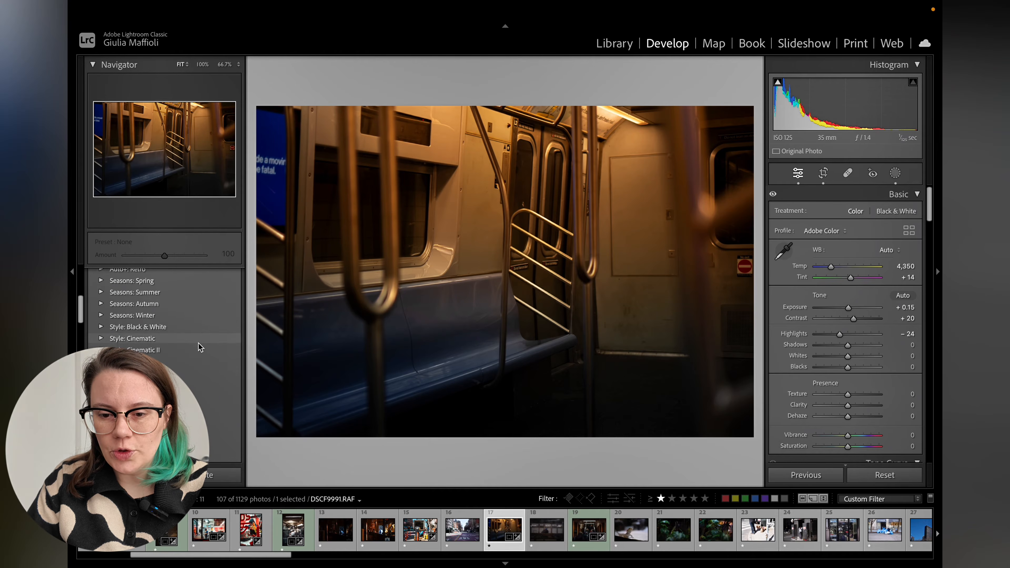
scroll(198, 345, up, 8)
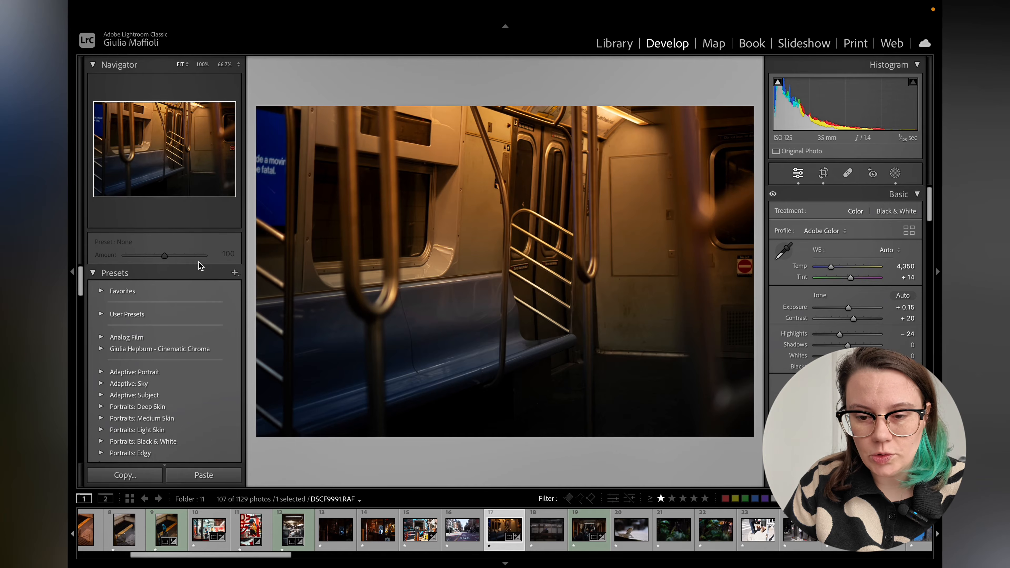
click(135, 348)
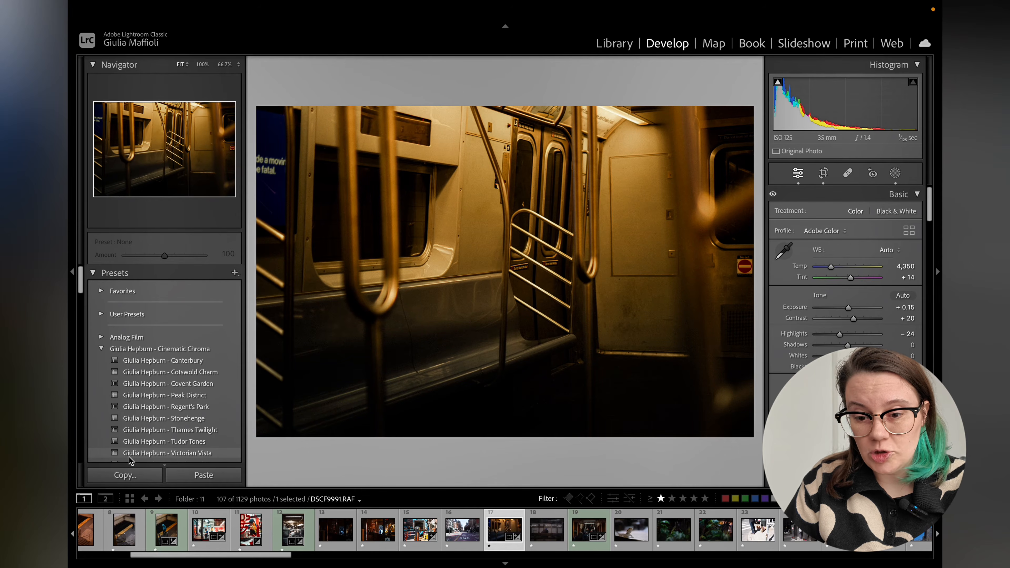
scroll(129, 457, down, 2)
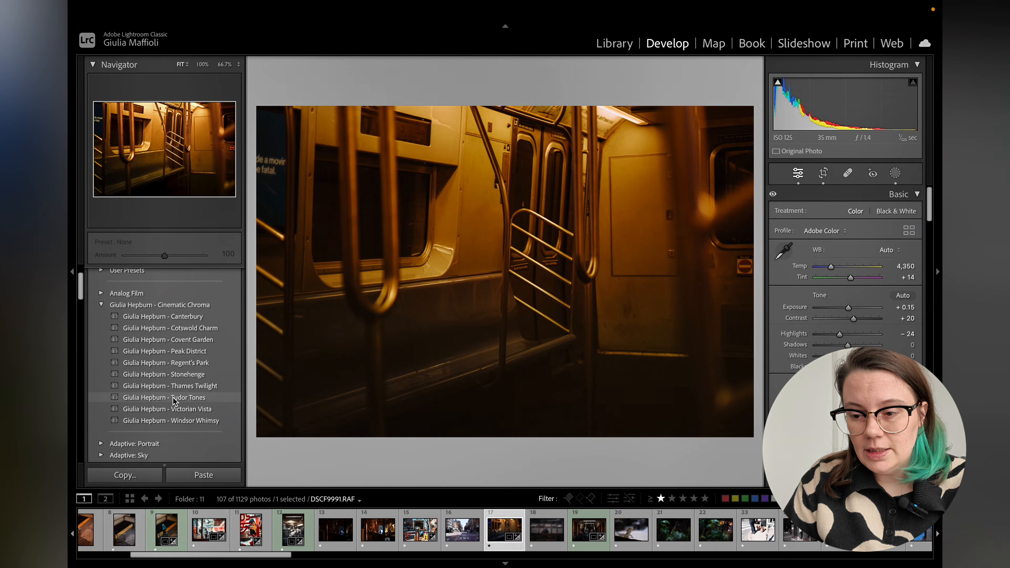
scroll(199, 388, down, 5)
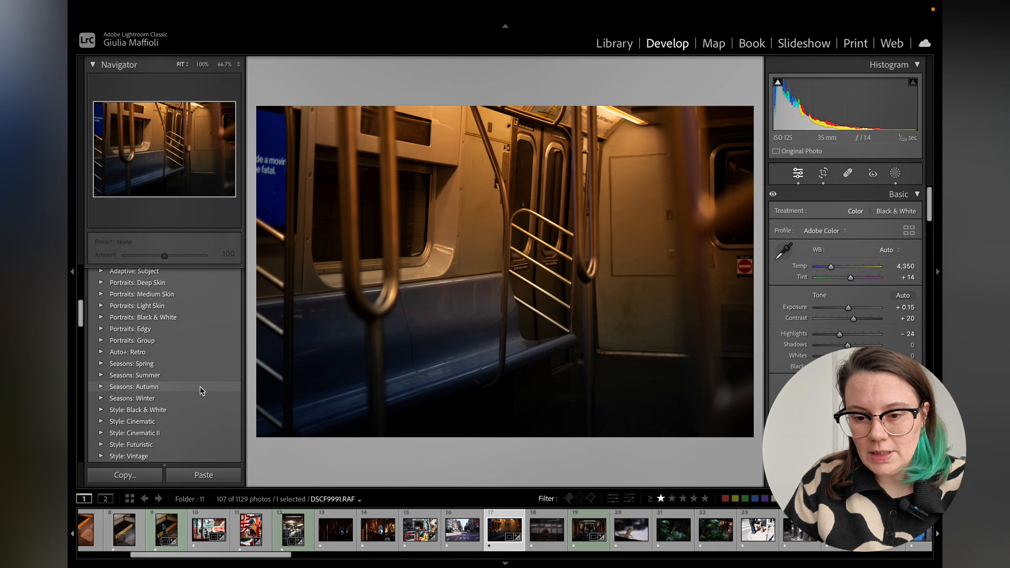
scroll(187, 370, down, 4)
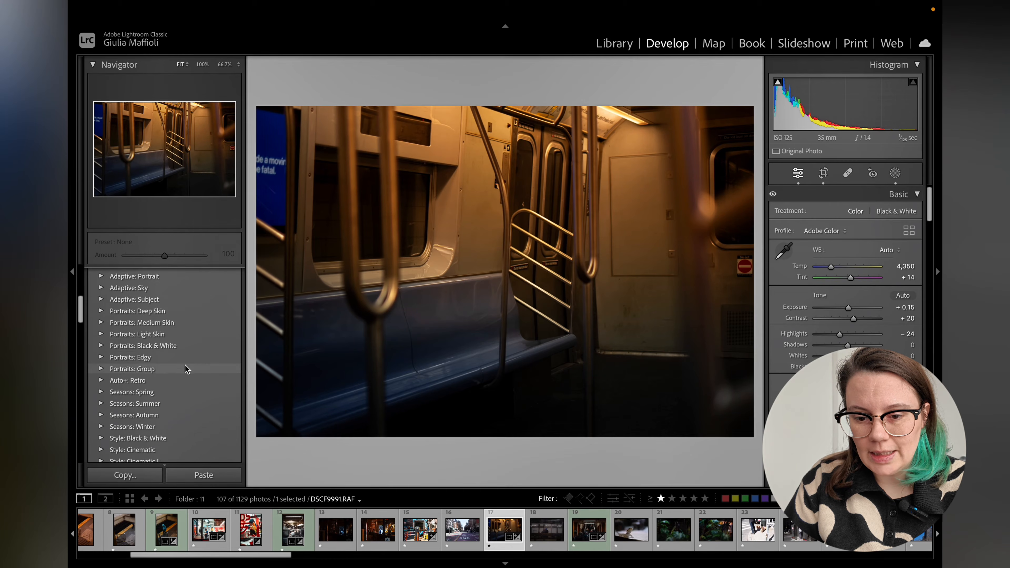
scroll(188, 369, down, 3)
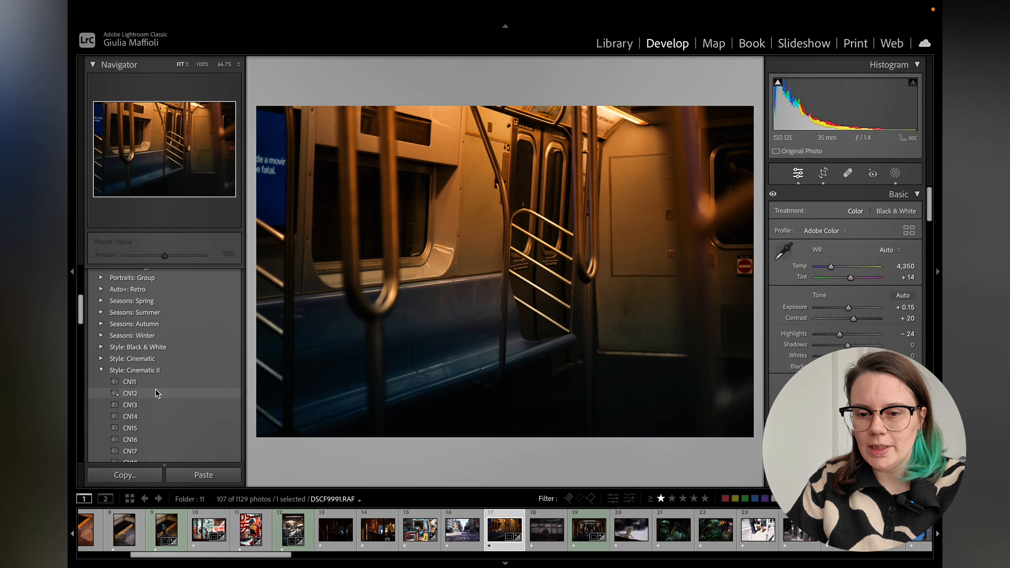
scroll(137, 445, down, 1)
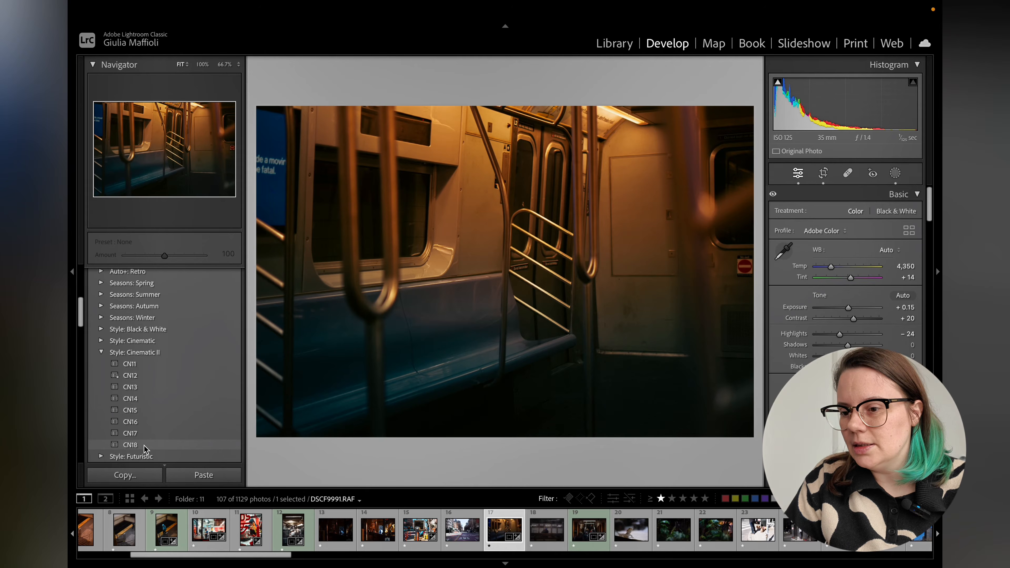
click(144, 446)
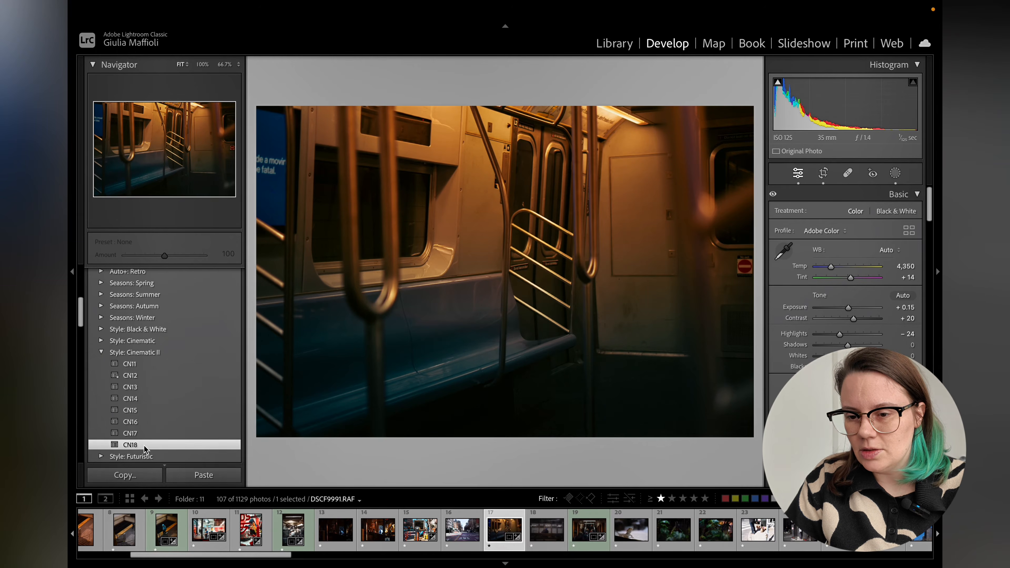
drag(164, 255, 122, 259)
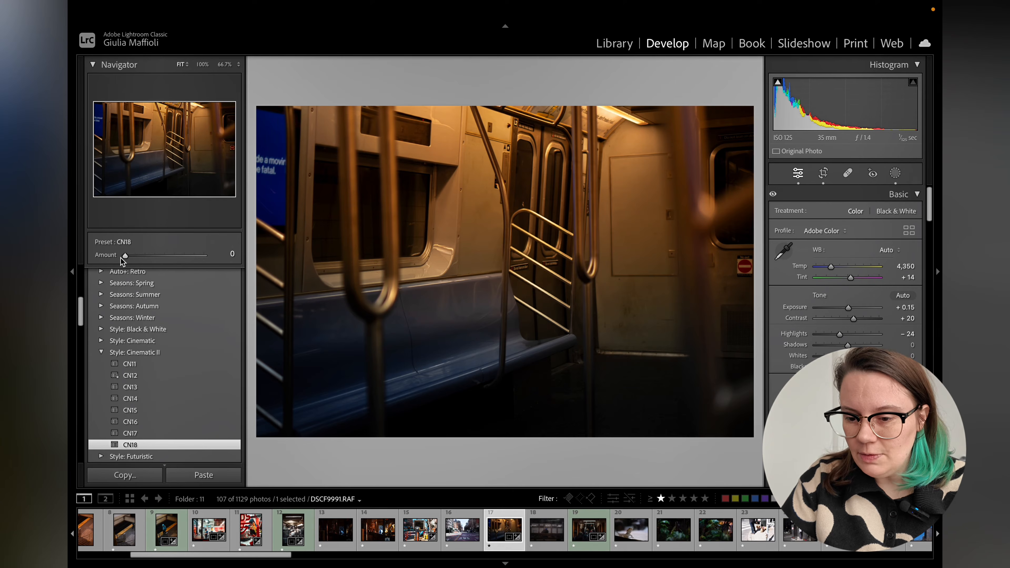
Give the subway photo a blue label and open the shop fridge photo DSCF0116 in Develop.
key(9)
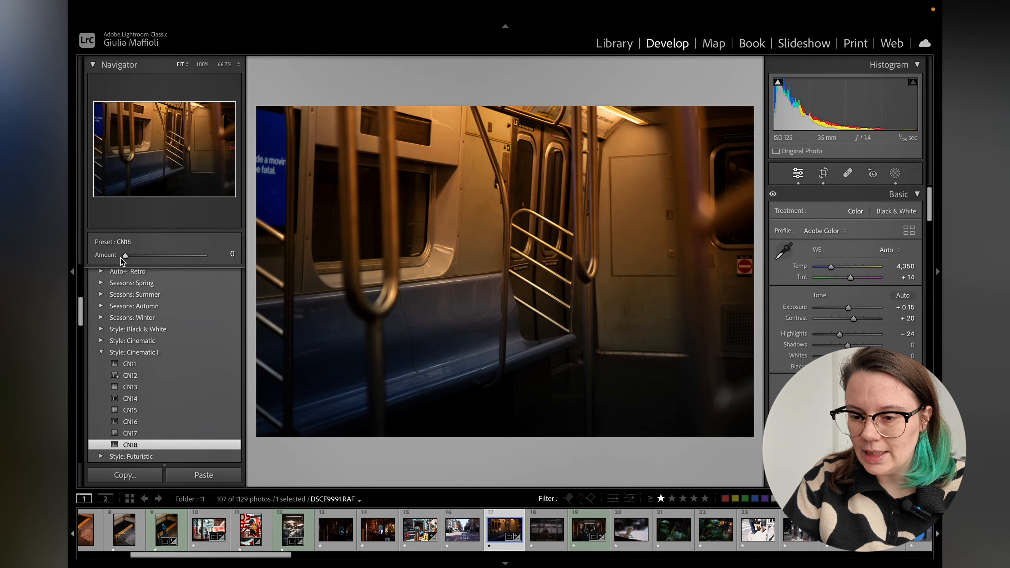
key(e)
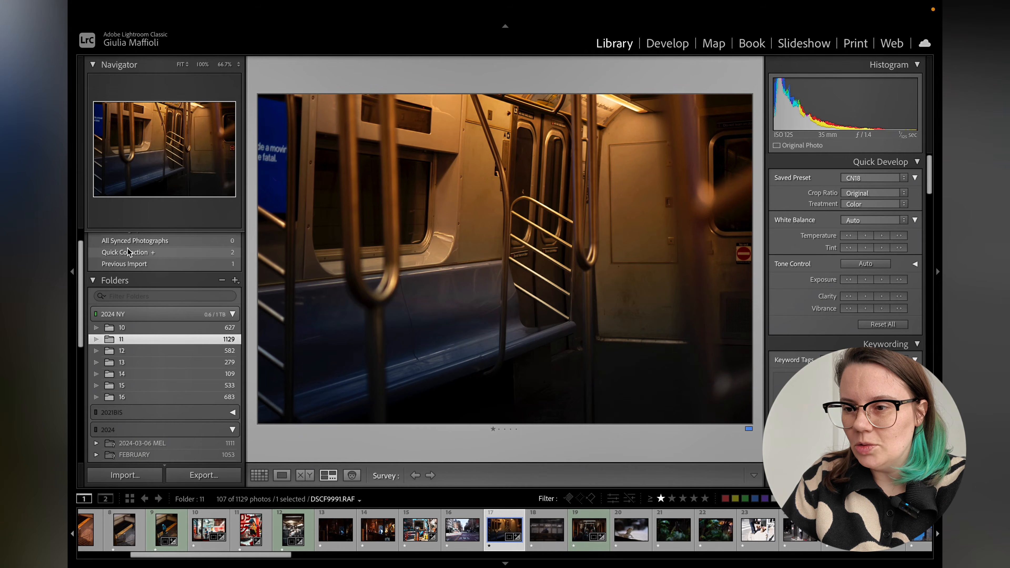
key(g)
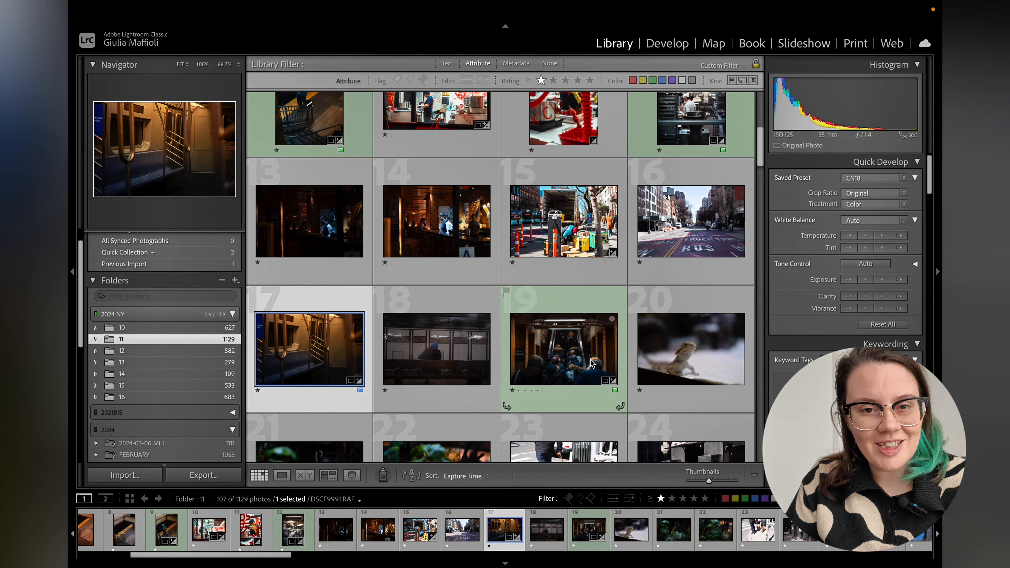
click(382, 402)
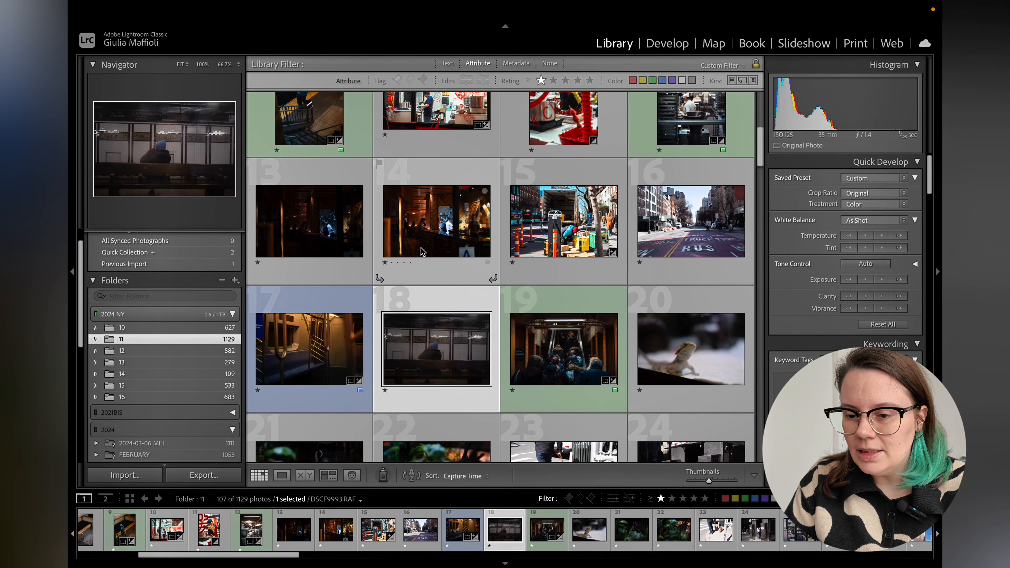
scroll(421, 247, down, 3)
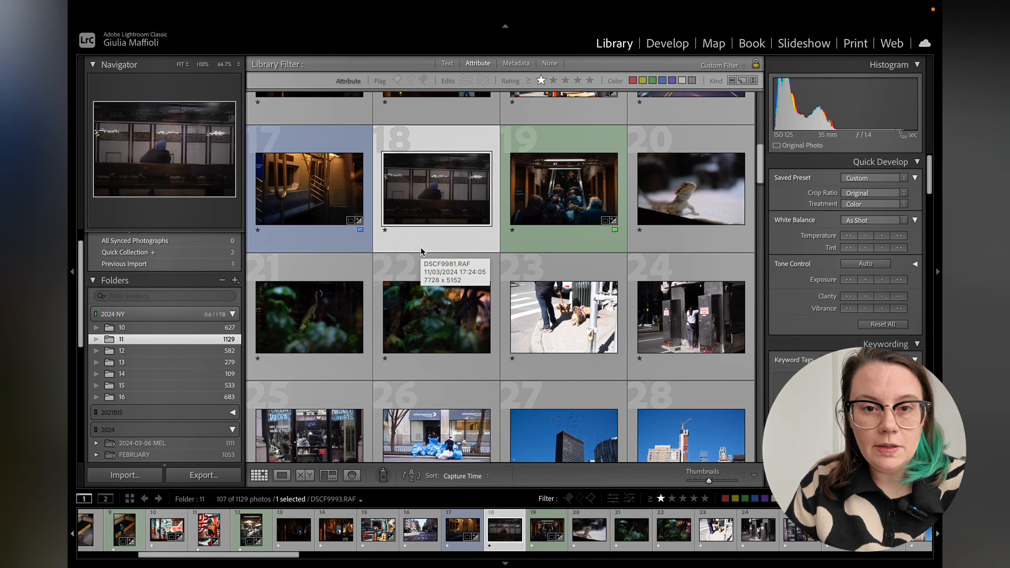
scroll(420, 247, down, 4)
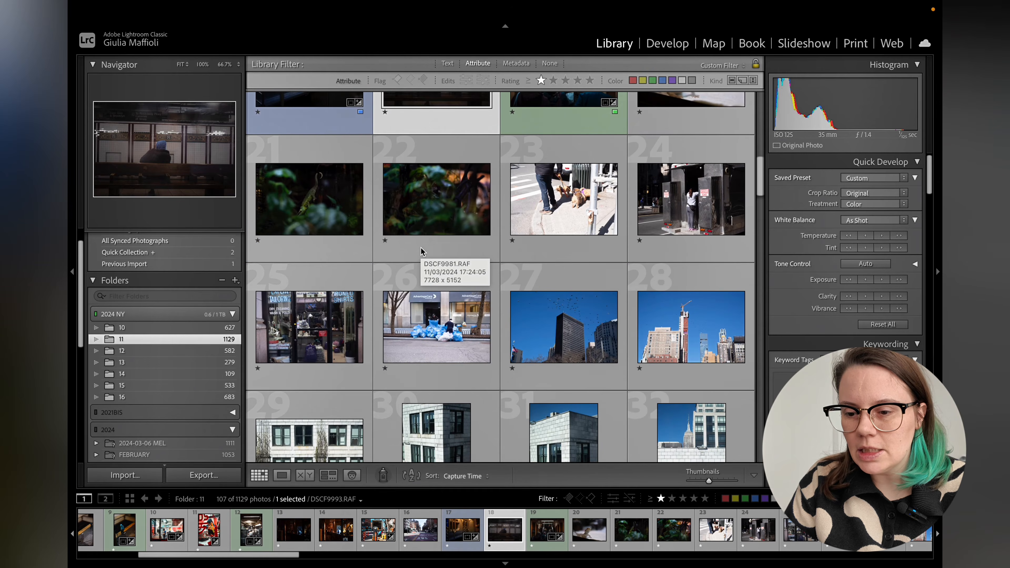
scroll(422, 252, down, 5)
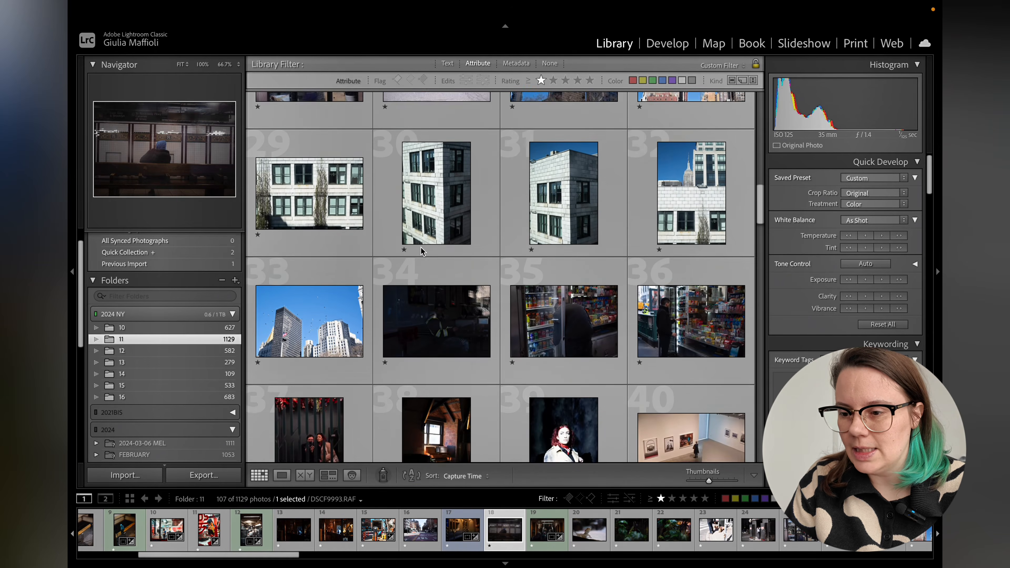
double_click(577, 239)
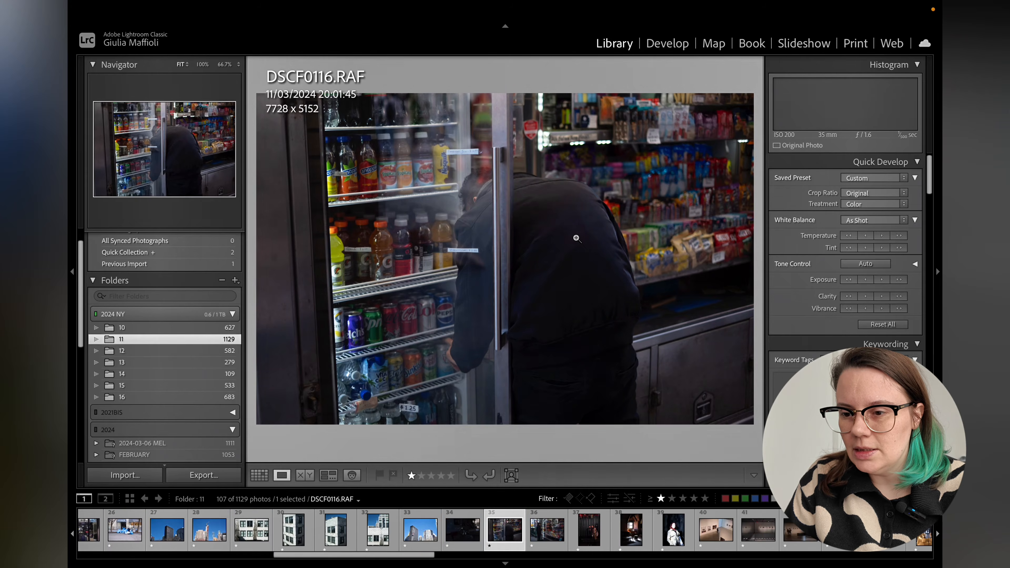
click(667, 42)
Straighten the photo to an angle of 3.60 and tighten the crop around the fridge and shelves.
key(r)
drag(744, 85, 770, 84)
key(Return)
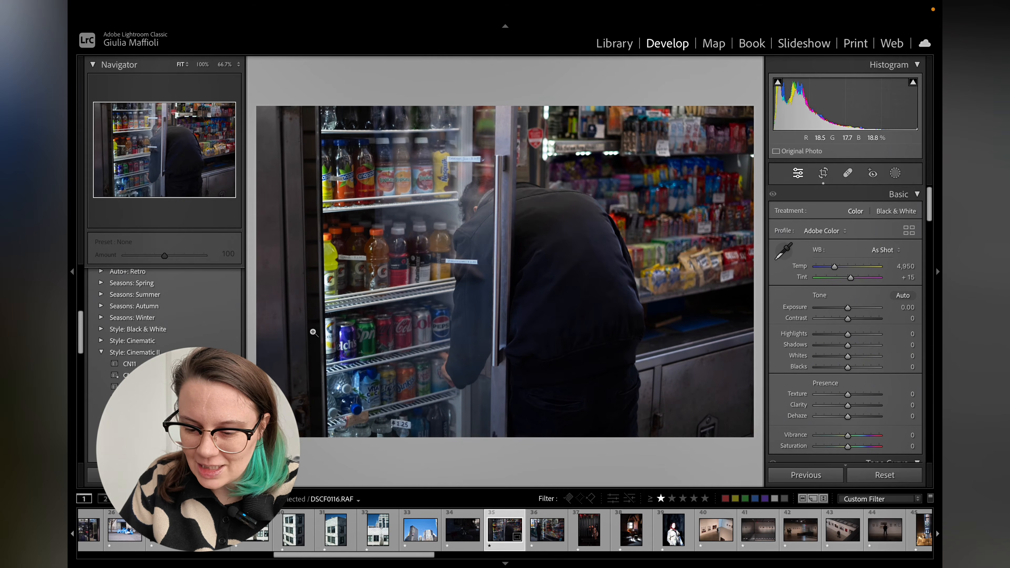
key(r)
drag(257, 104, 259, 97)
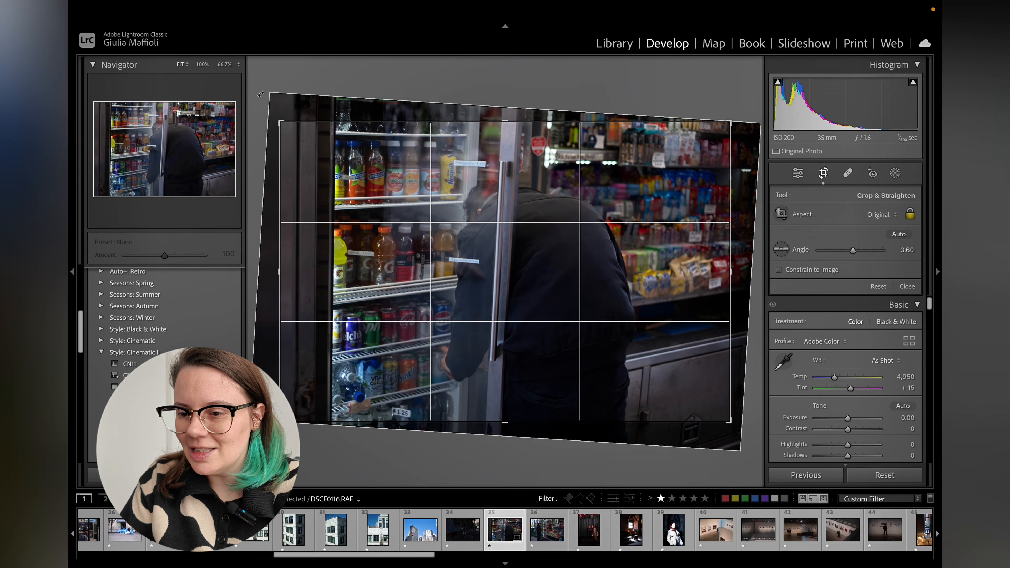
key(Return)
key(r)
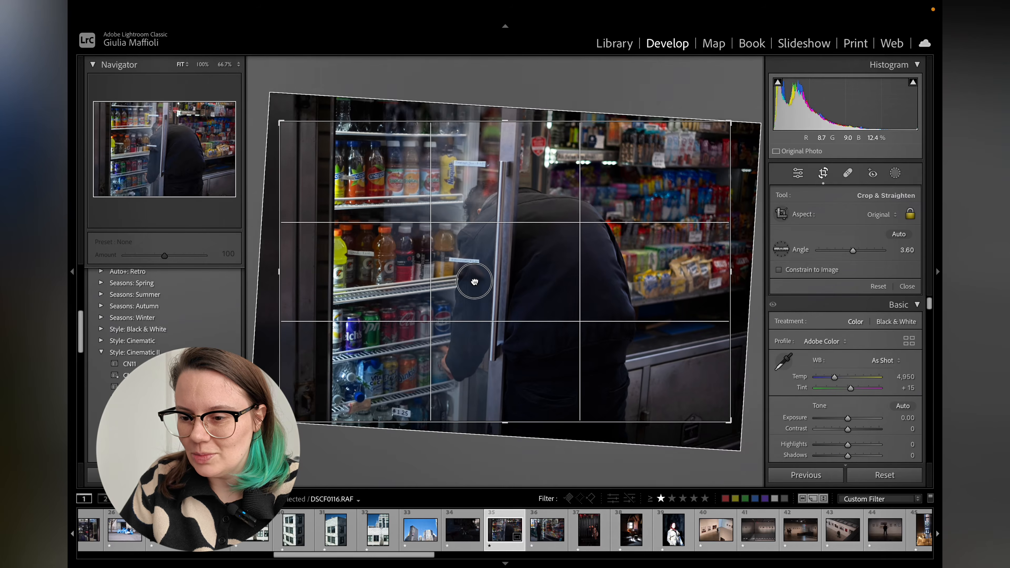
drag(473, 280, 460, 245)
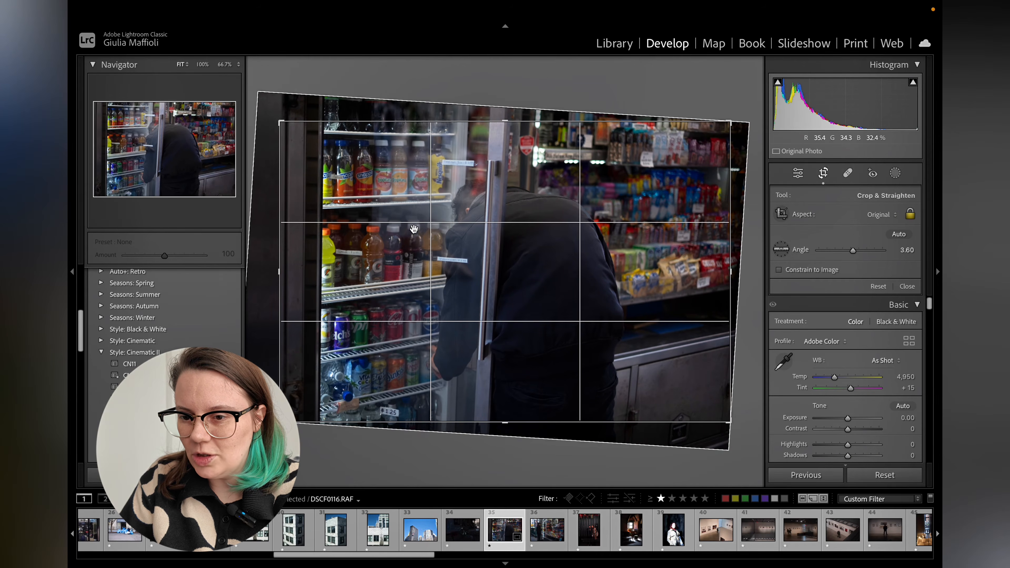
drag(284, 122, 303, 124)
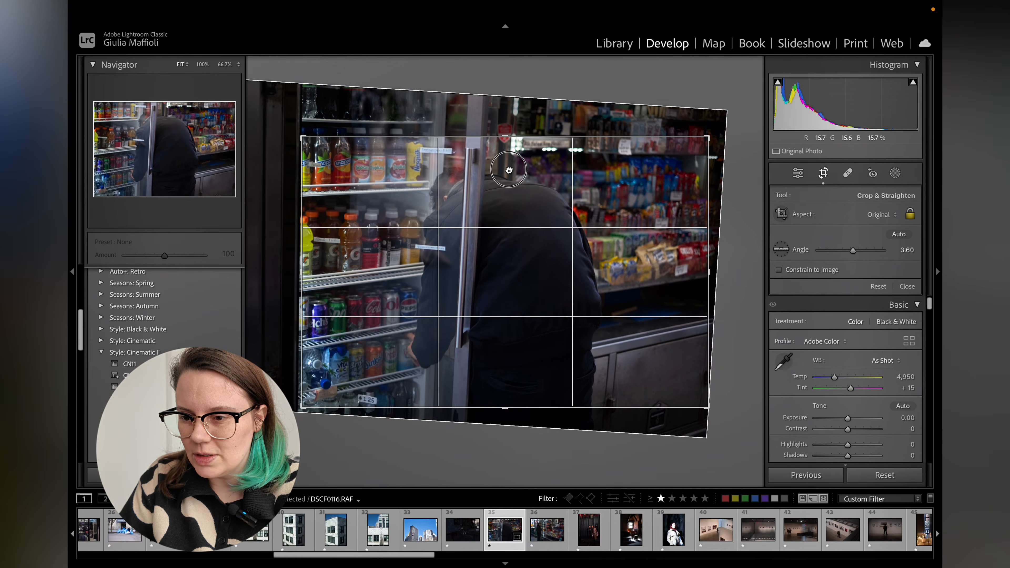
key(Return)
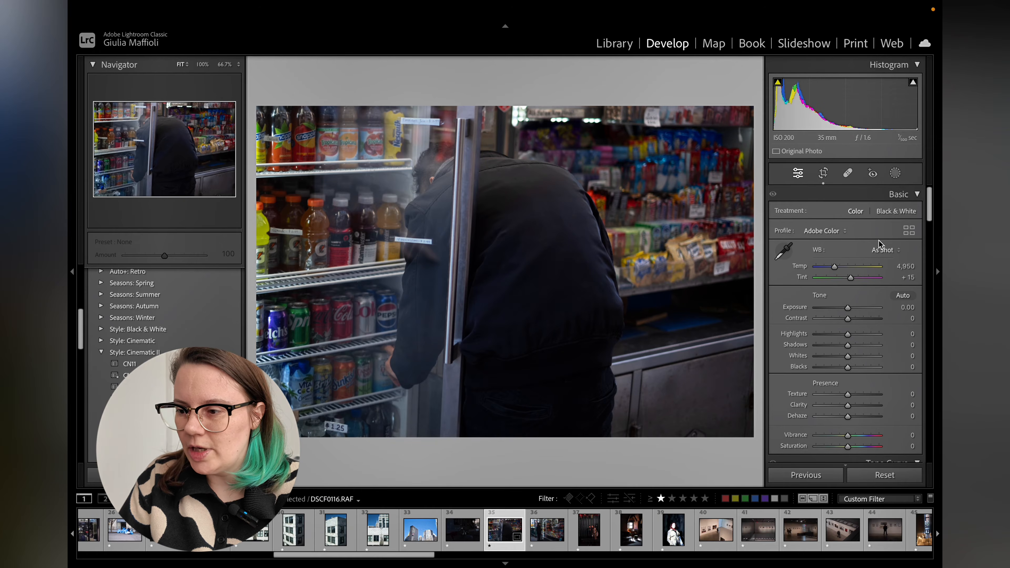
Set white balance to Auto, try and undo Auto tone, then set exposure +0.50, contrast 15 and highlights -46.
click(887, 250)
click(887, 261)
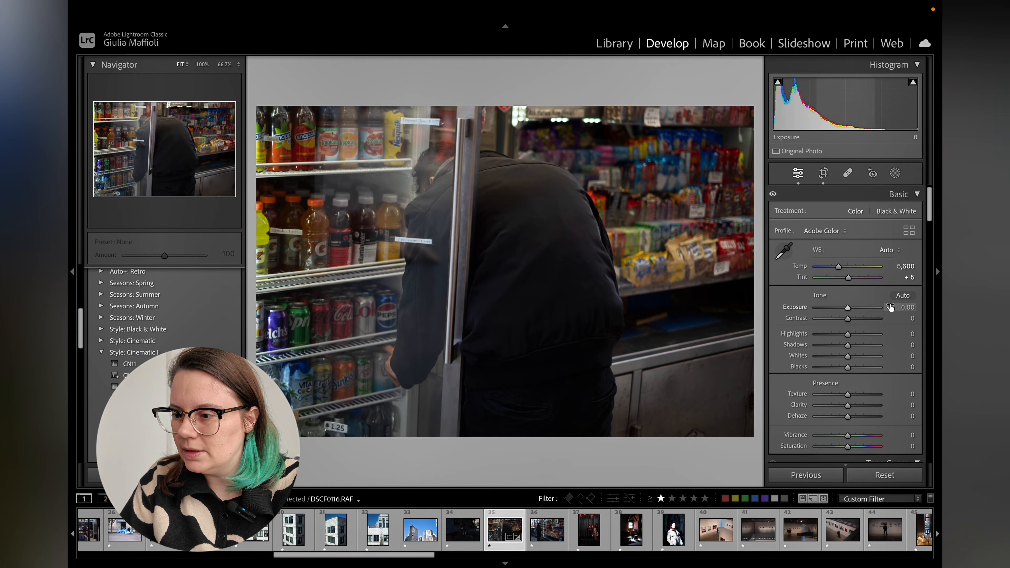
click(899, 297)
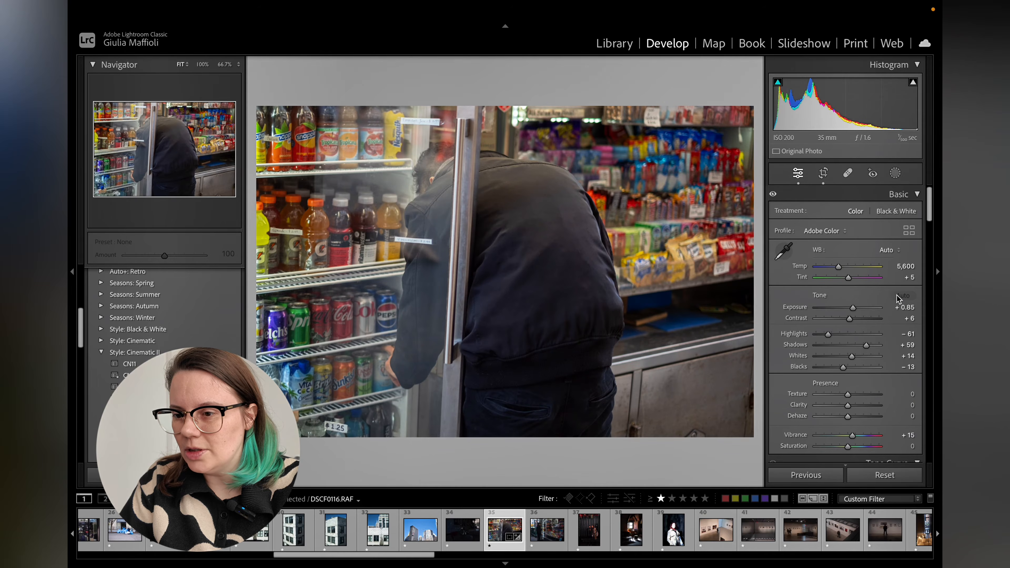
key(ctrl+z)
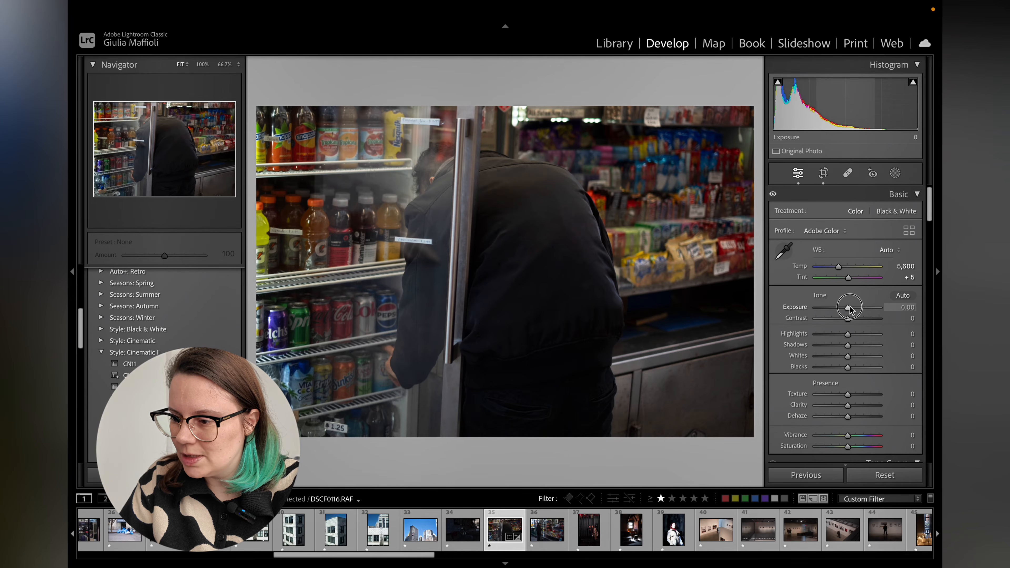
drag(850, 307, 833, 334)
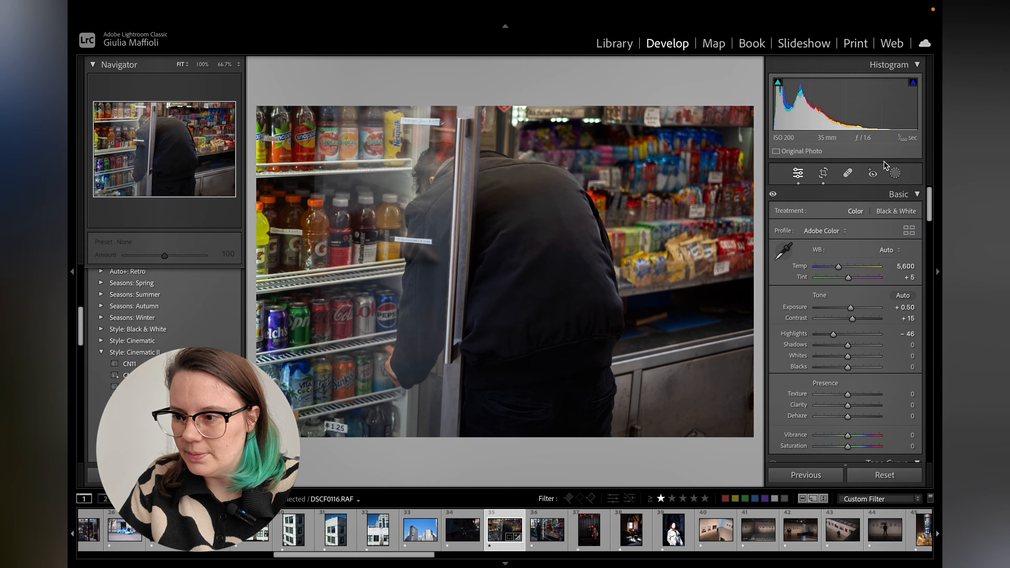
Add a linear gradient mask from the right edge toward the centre with exposure -0.92, contrast 12 and temperature -16.
click(895, 174)
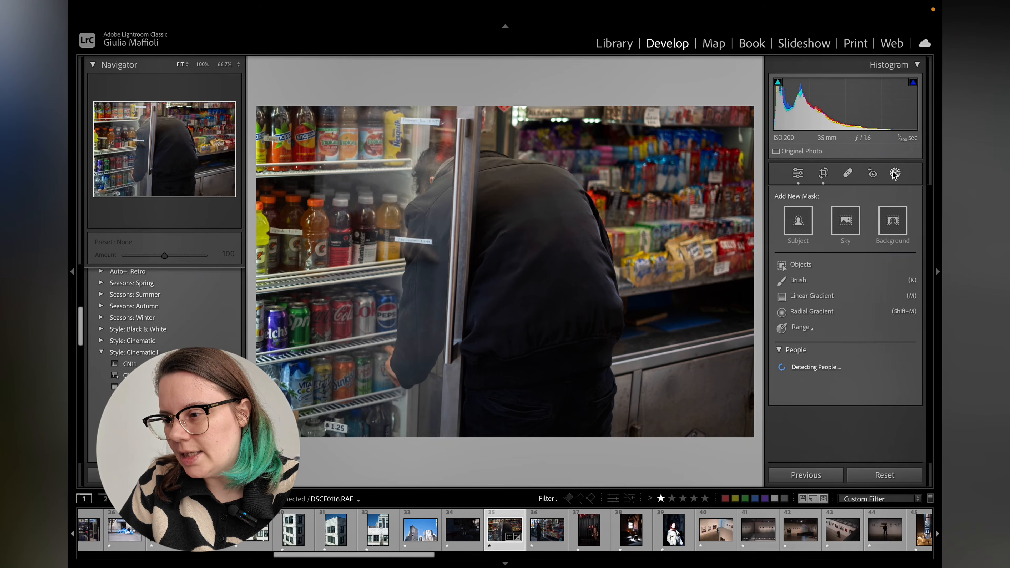
click(823, 299)
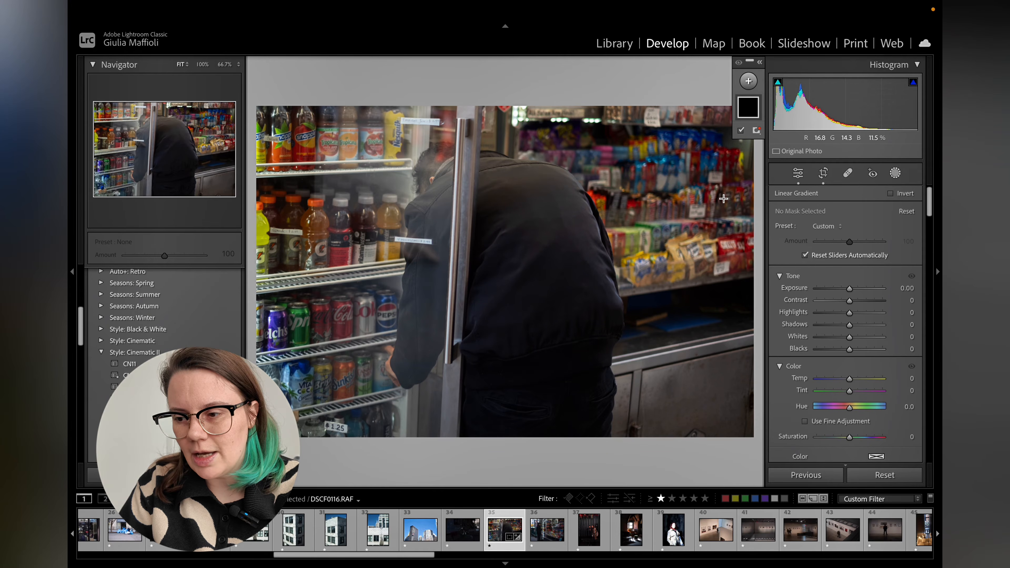
drag(757, 211, 481, 207)
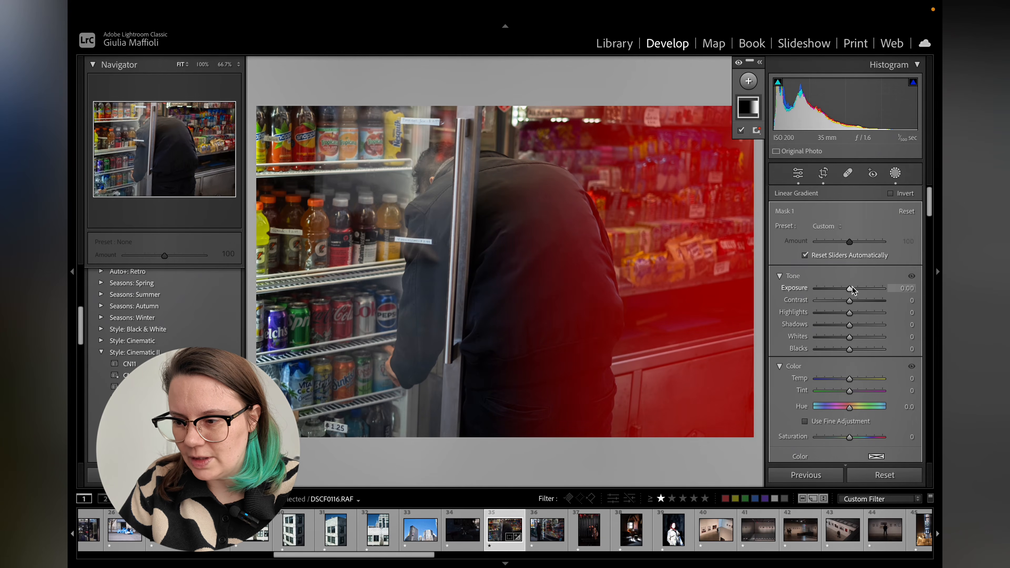
drag(850, 288, 843, 292)
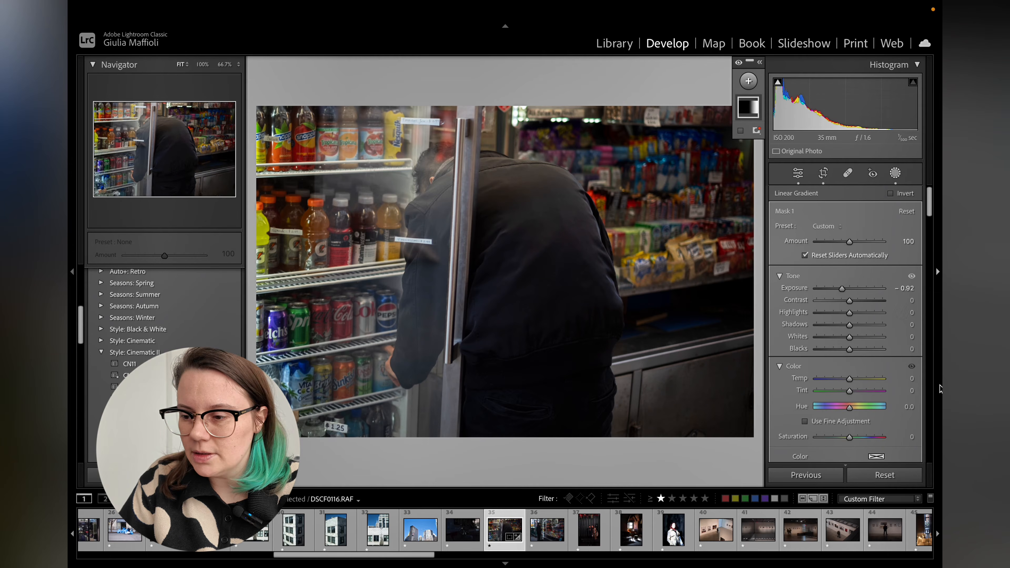
drag(850, 302, 845, 281)
scroll(864, 349, down, 5)
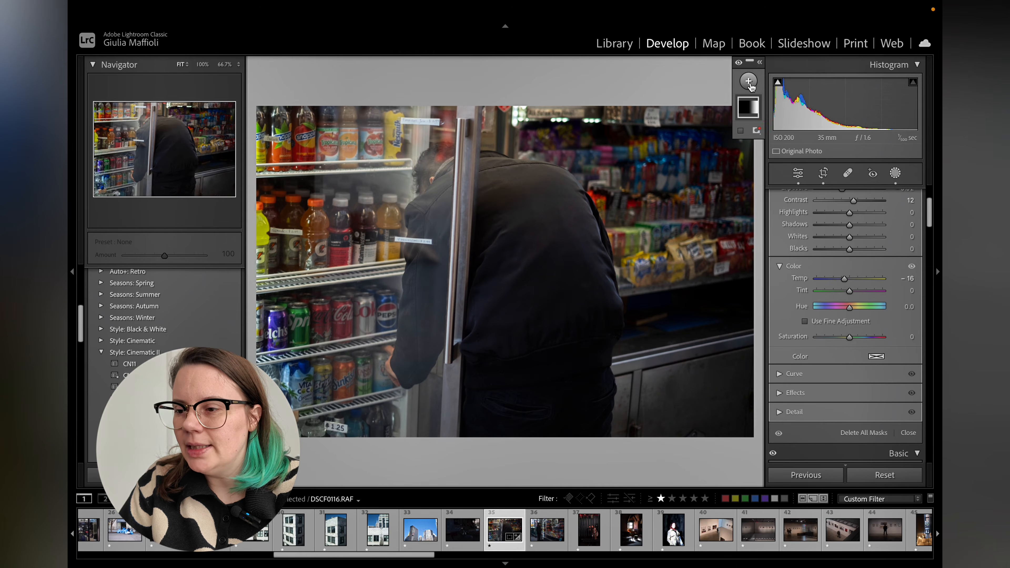
Add a second linear gradient mask drawn diagonally from the lower left toward the upper centre.
click(748, 82)
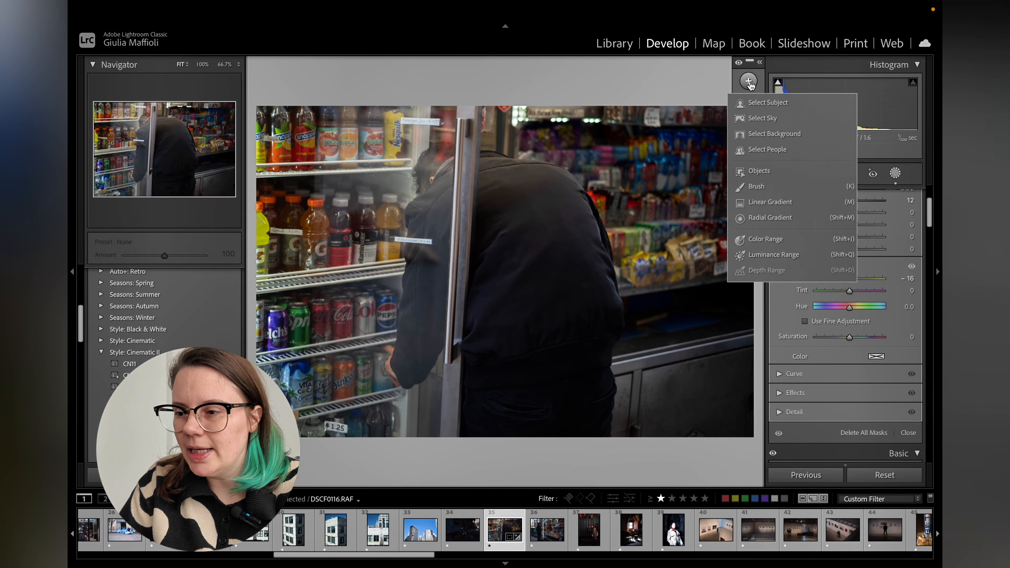
click(768, 202)
drag(323, 300, 505, 137)
scroll(876, 318, up, 5)
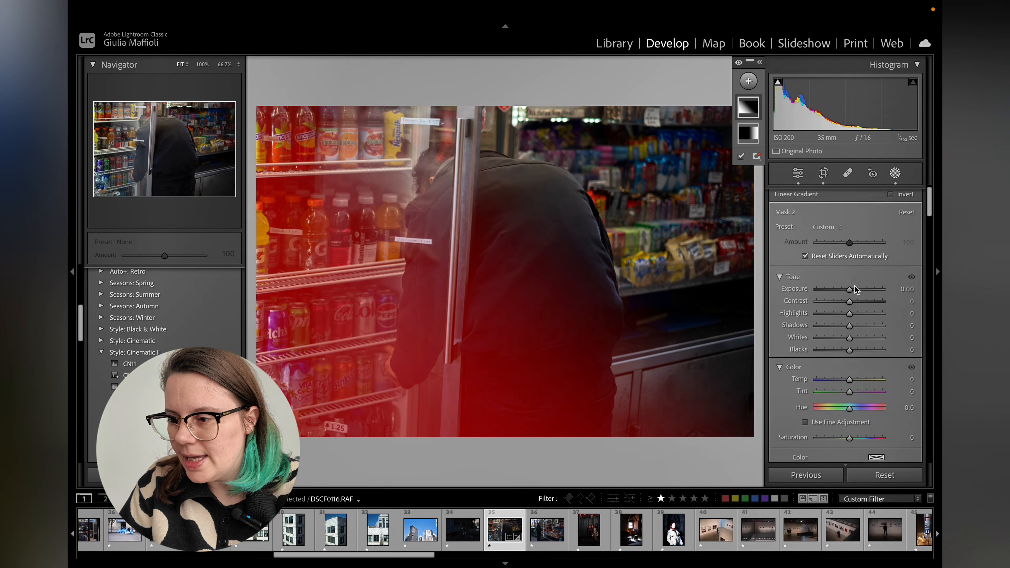
Set the second gradient mask's exposure to -0.21, contrast 21, highlights -3 and temperature -40.
click(850, 288)
drag(850, 288, 849, 314)
scroll(850, 330, down, 2)
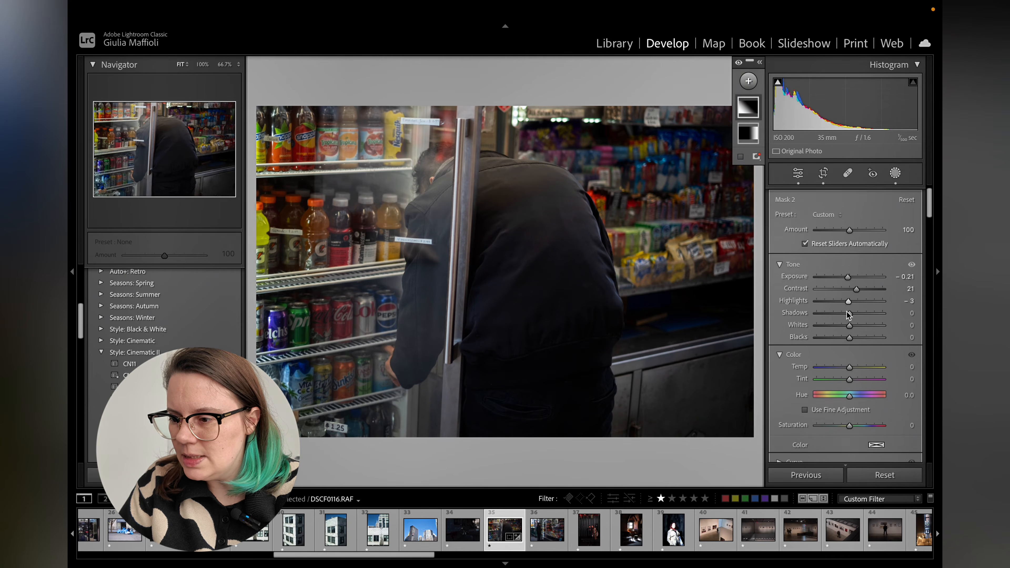
mouse_move(851, 348)
mouse_down()
mouse_move(888, 350)
mouse_move(838, 348)
mouse_up()
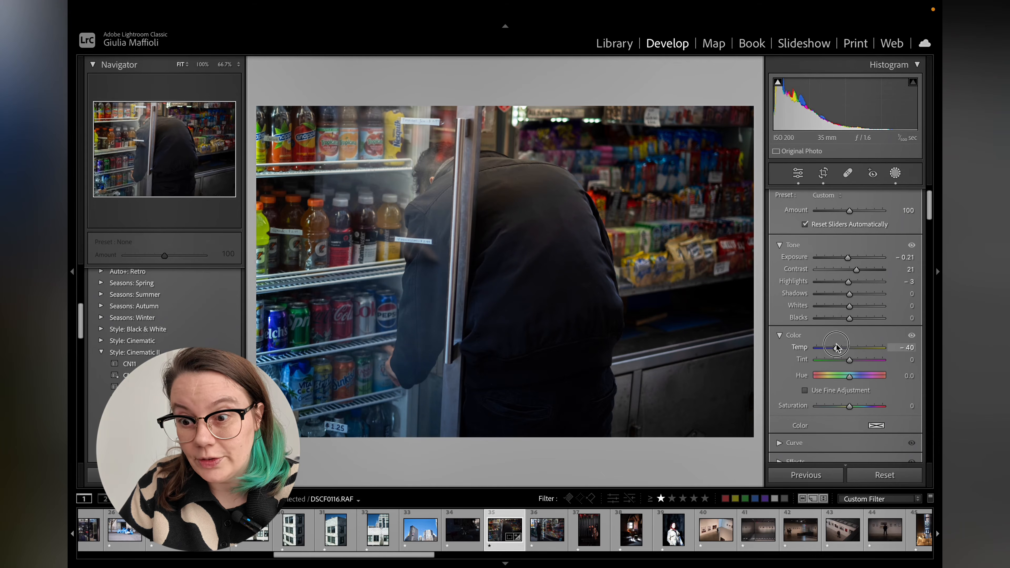
drag(836, 346, 837, 347)
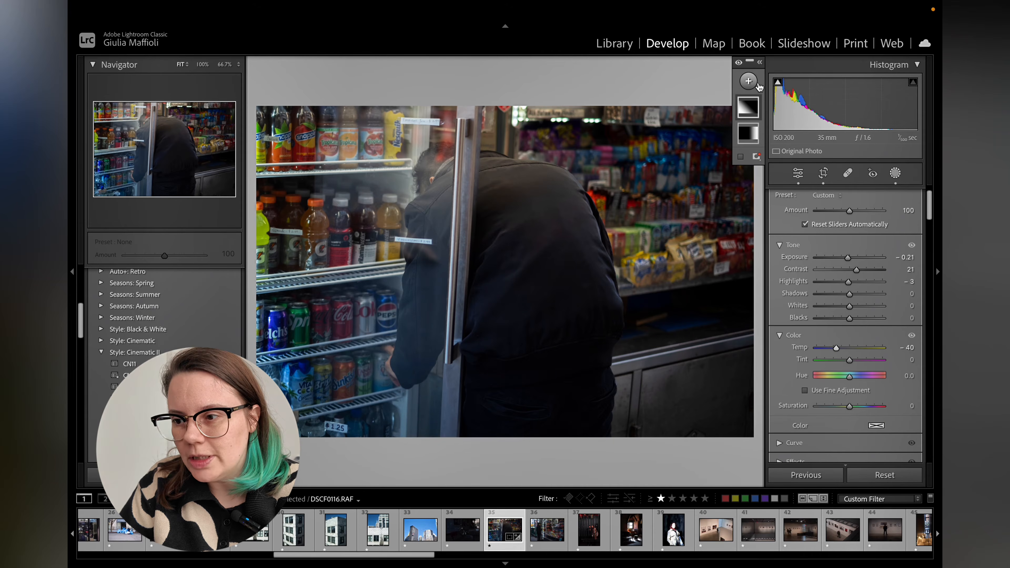
Add a radial gradient mask drawn over the top of the fridge door and the man's head.
click(750, 82)
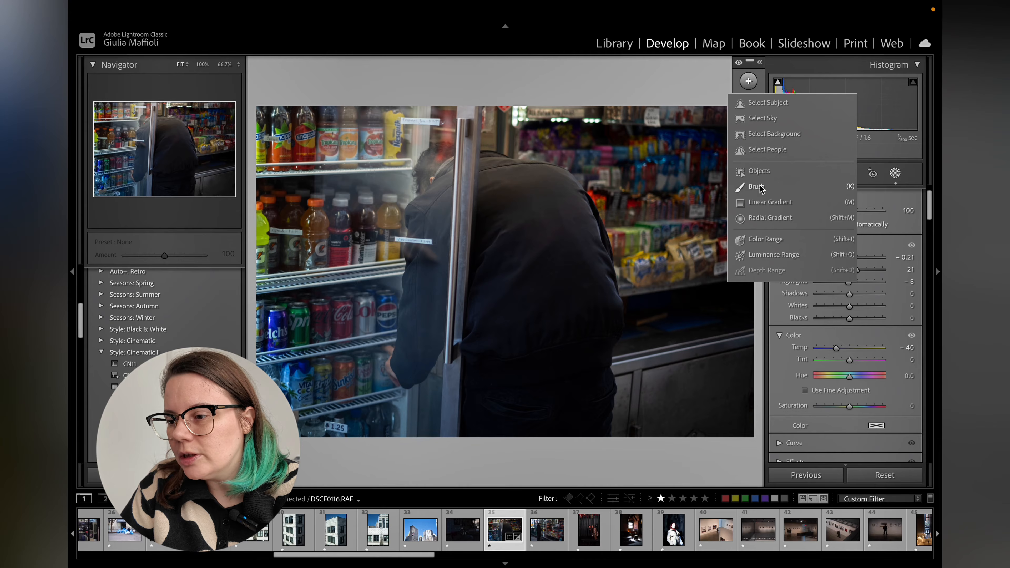
click(782, 222)
drag(456, 115, 615, 274)
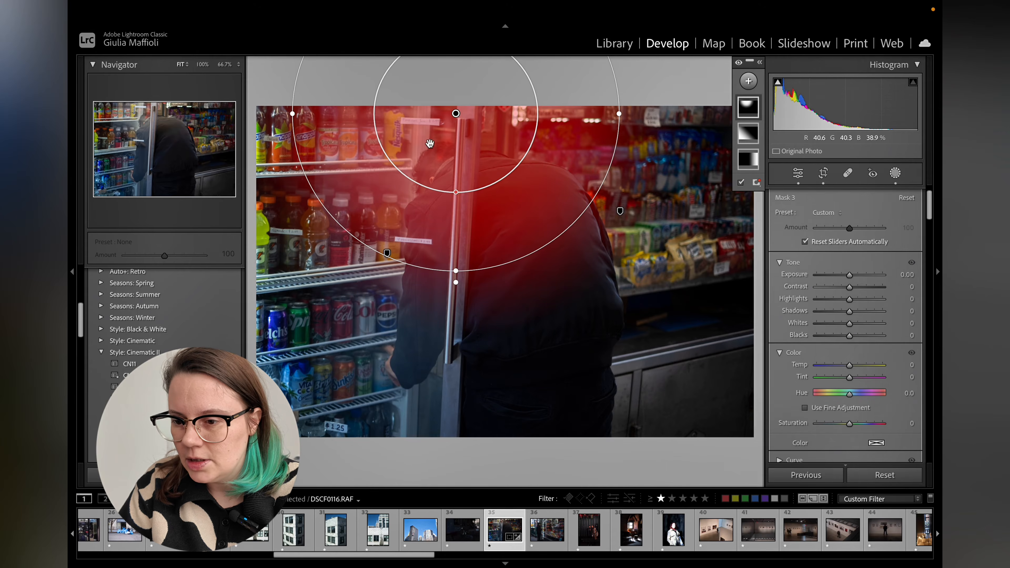
Set the radial mask's temperature to 38, exposure -0.14 and contrast 7.
drag(850, 365, 862, 370)
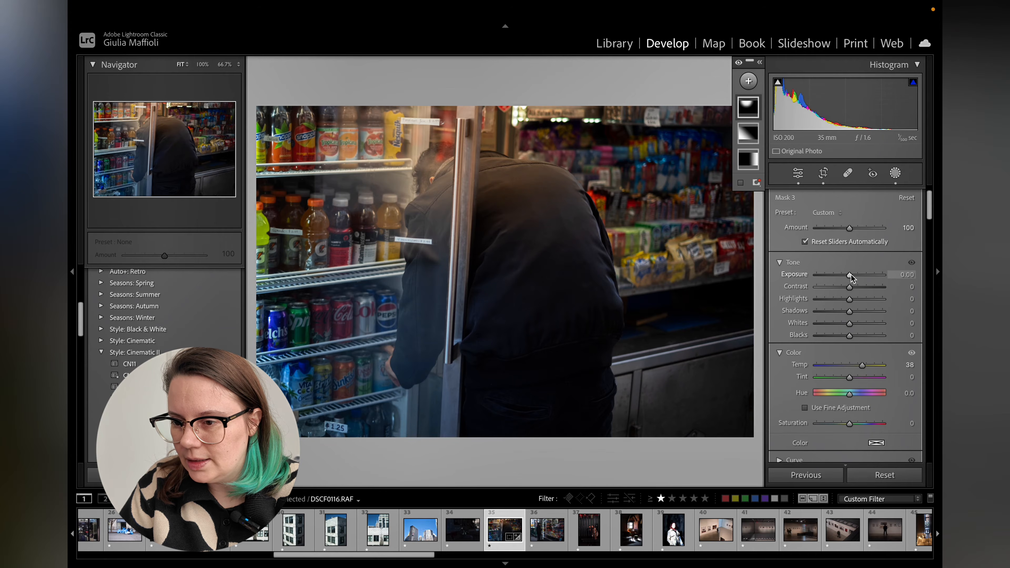
drag(850, 275, 854, 291)
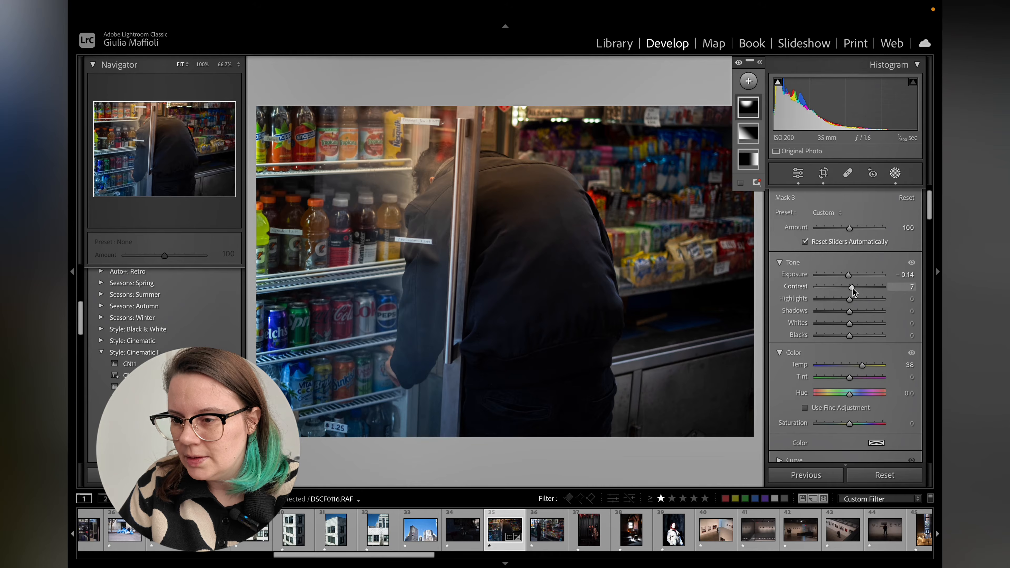
Add a third linear gradient mask drawn up from the bottom edge with exposure -0.23 and slightly cooler temperature.
click(750, 81)
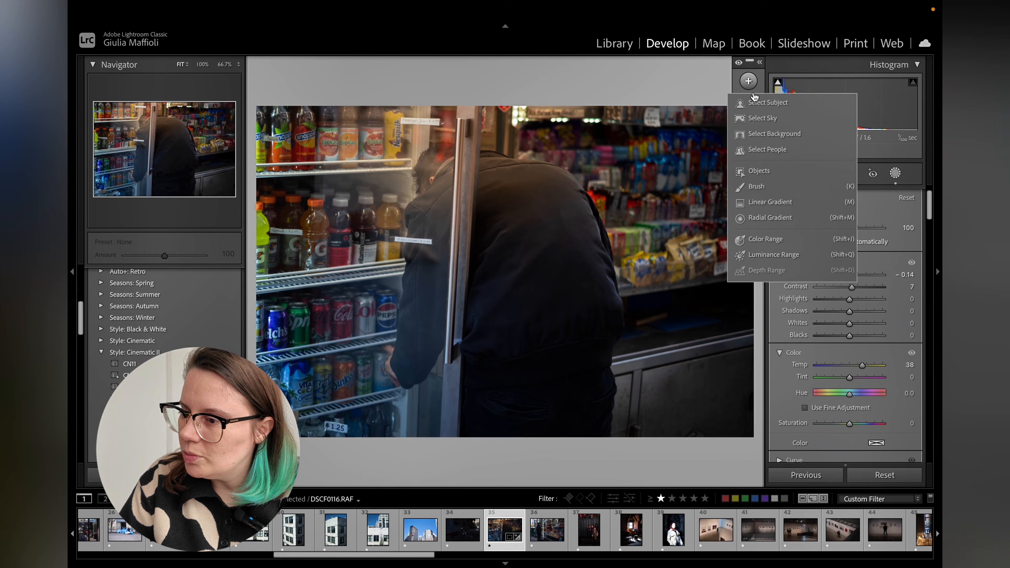
click(762, 202)
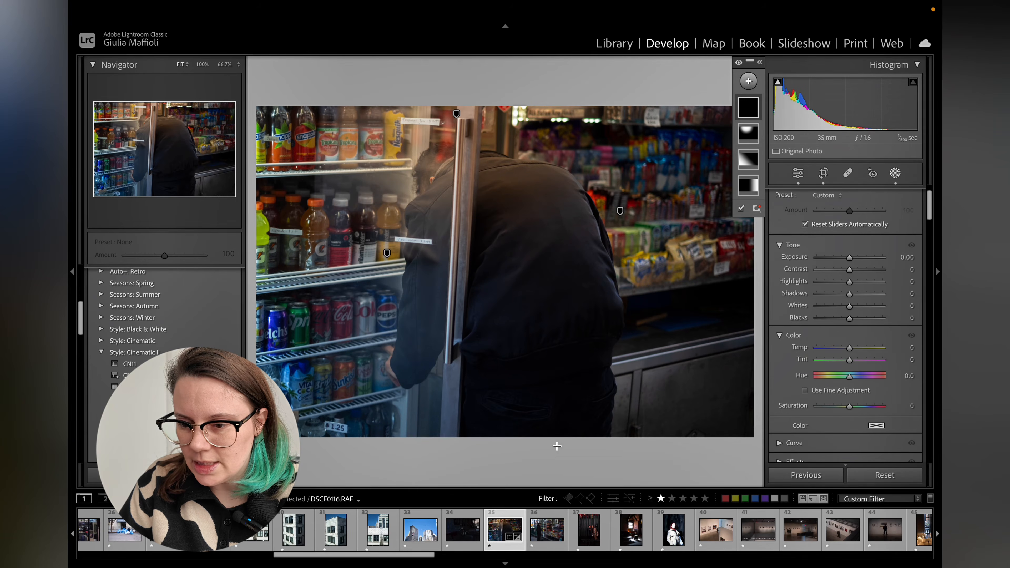
drag(569, 451, 530, 231)
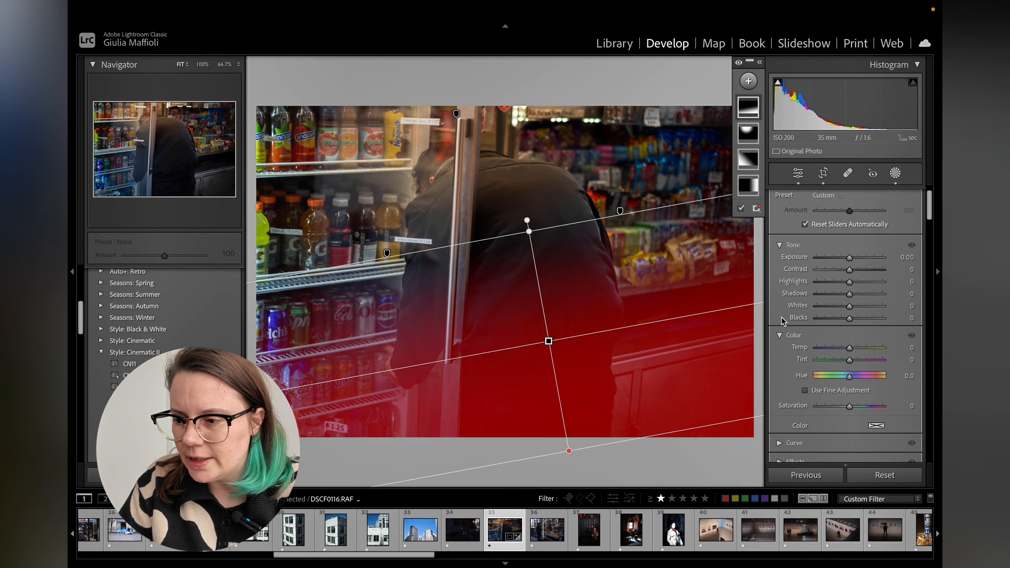
drag(850, 257, 848, 259)
scroll(851, 338, down, 1)
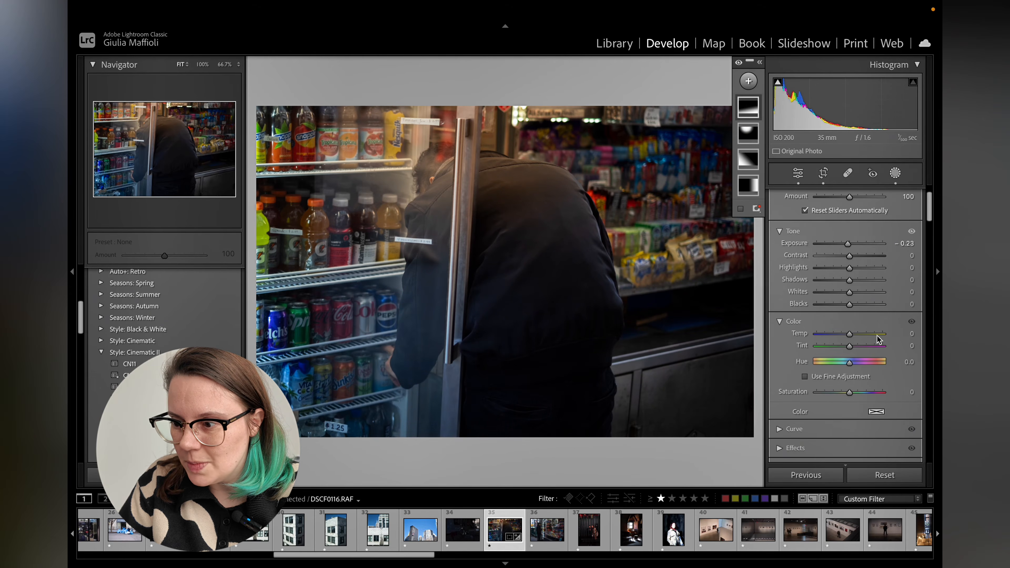
drag(850, 337, 845, 337)
Reselect the radial mask and fine-tune its temperature and exposure slightly.
click(749, 128)
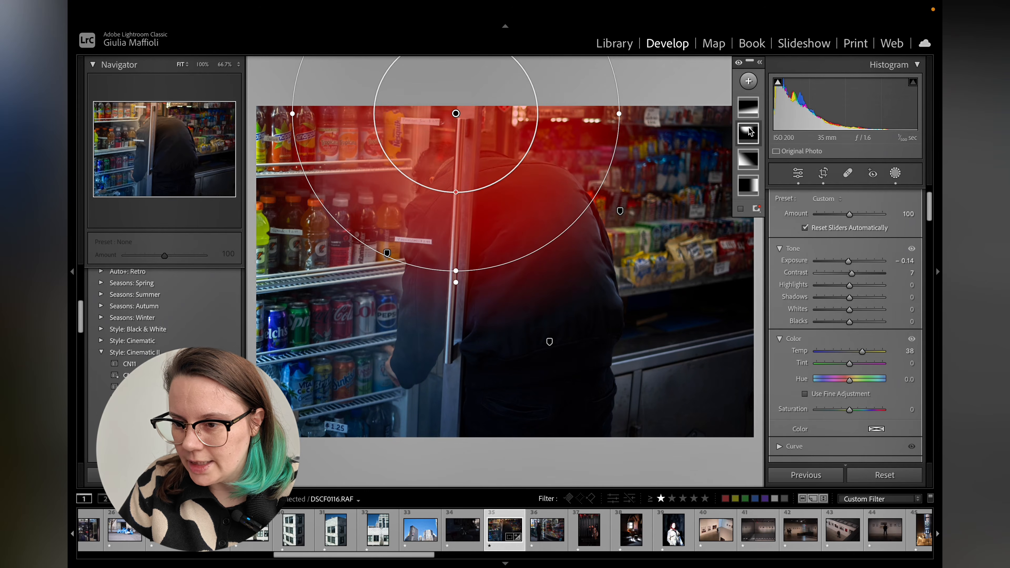
mouse_move(862, 351)
mouse_down()
mouse_move(835, 354)
mouse_move(857, 352)
mouse_up()
mouse_move(848, 261)
mouse_down()
mouse_move(843, 288)
mouse_move(860, 276)
mouse_move(854, 264)
mouse_up()
Add tone curve points at input 94 / output 87 and input 173 / output 177.
click(798, 173)
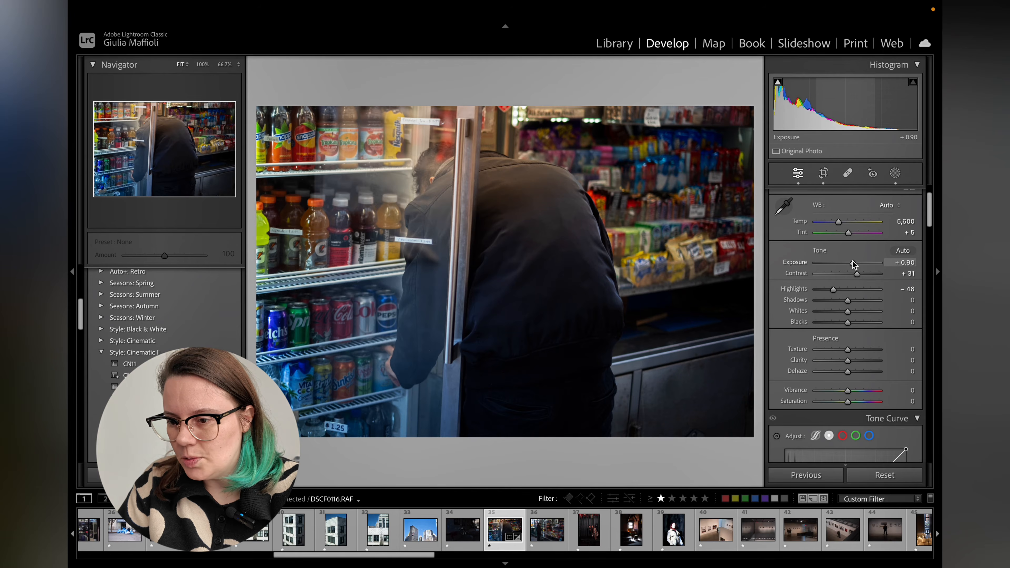
scroll(853, 264, down, 5)
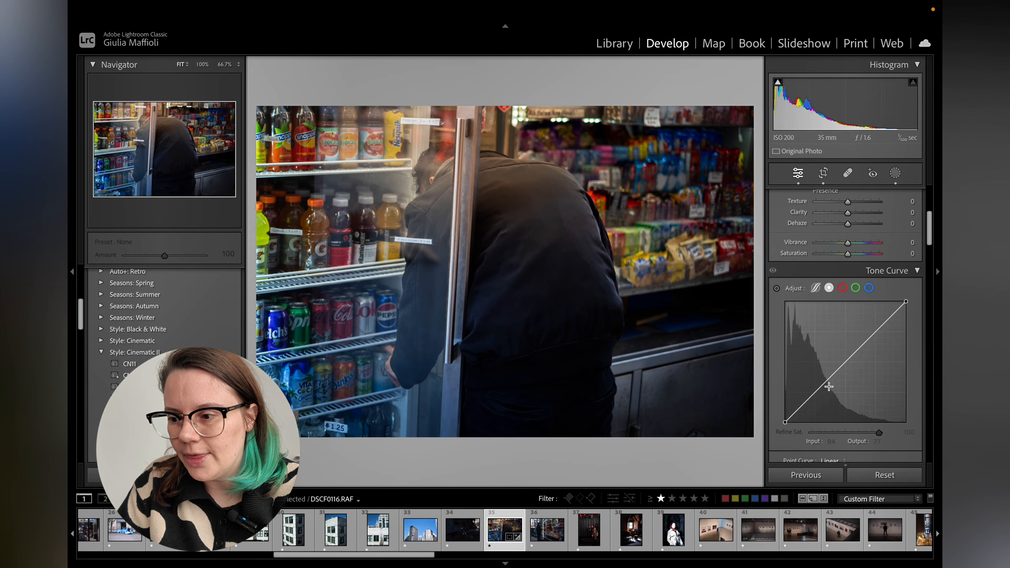
drag(829, 387, 830, 382)
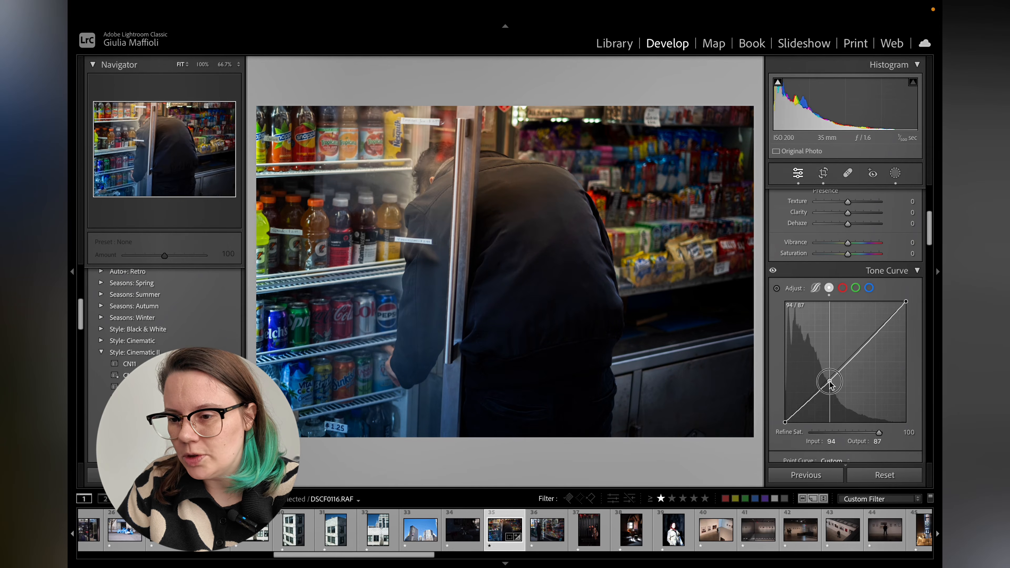
drag(869, 338, 868, 338)
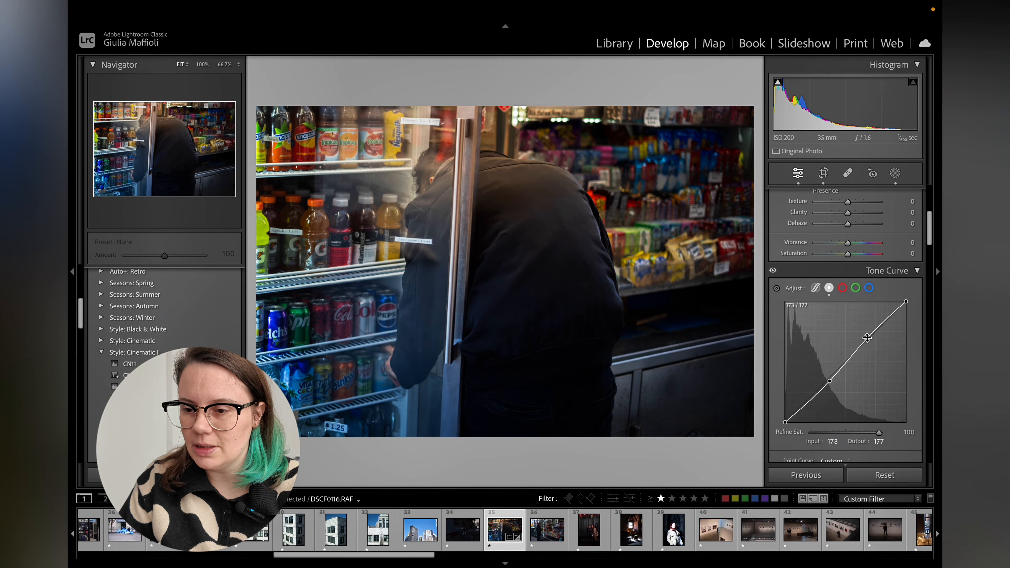
Switch to Library and give the edited photo the Verde colour label.
click(614, 44)
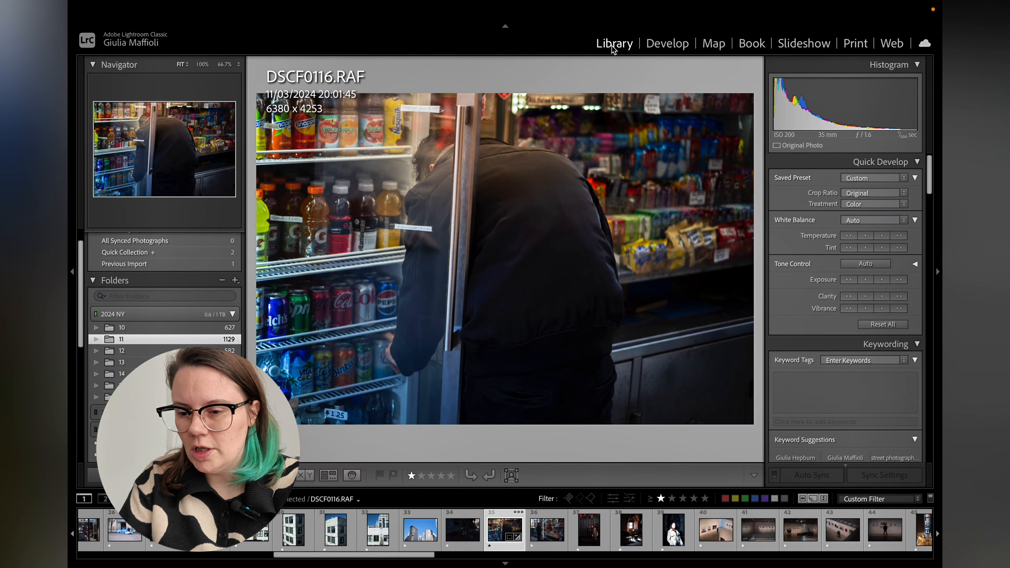
key(8)
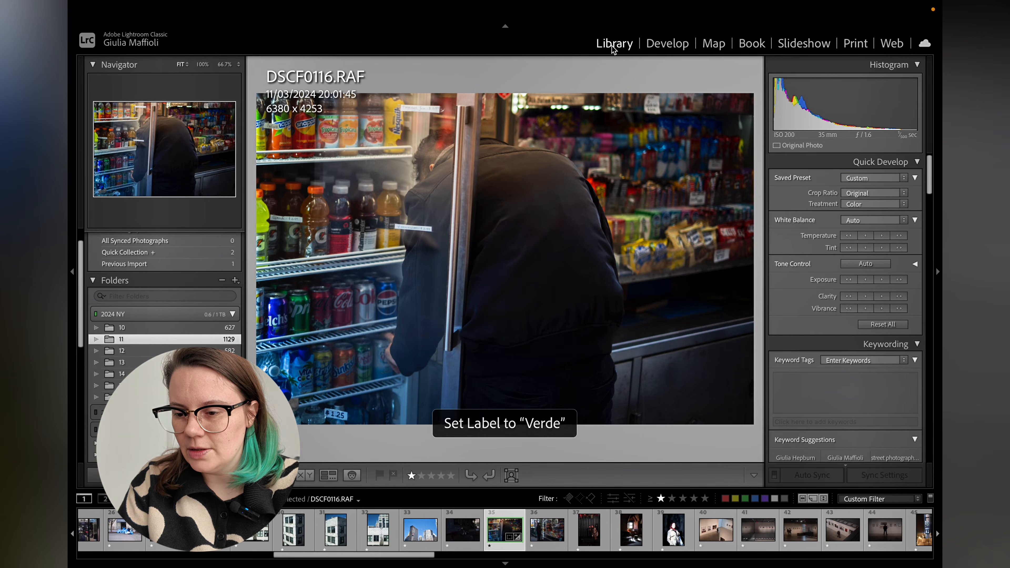
key(9)
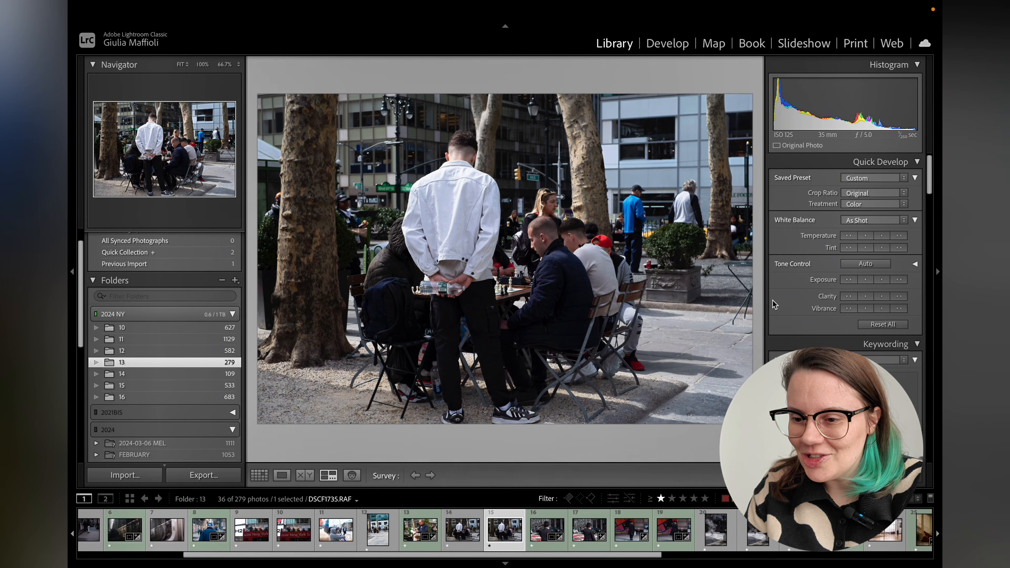
Pick photo DSCF1737 and crop it tighter around the man in the white jacket and the chess players.
key(shift+Left)
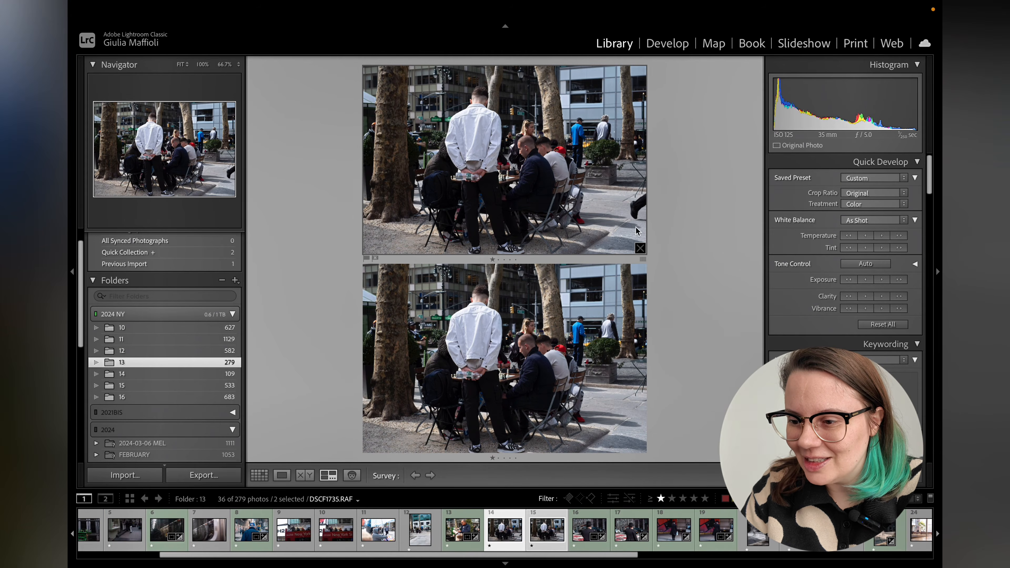
key(shift+Right)
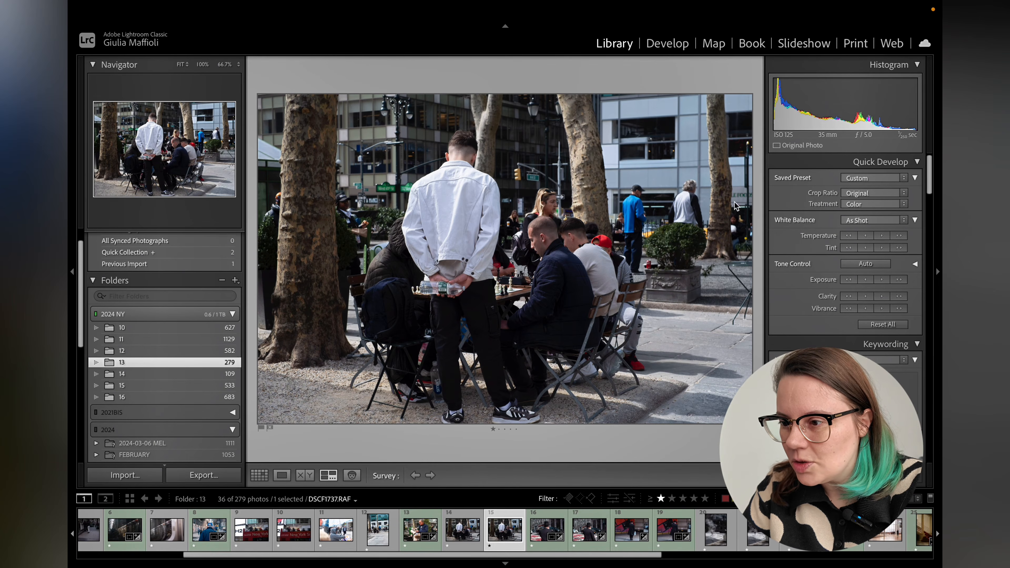
key(r)
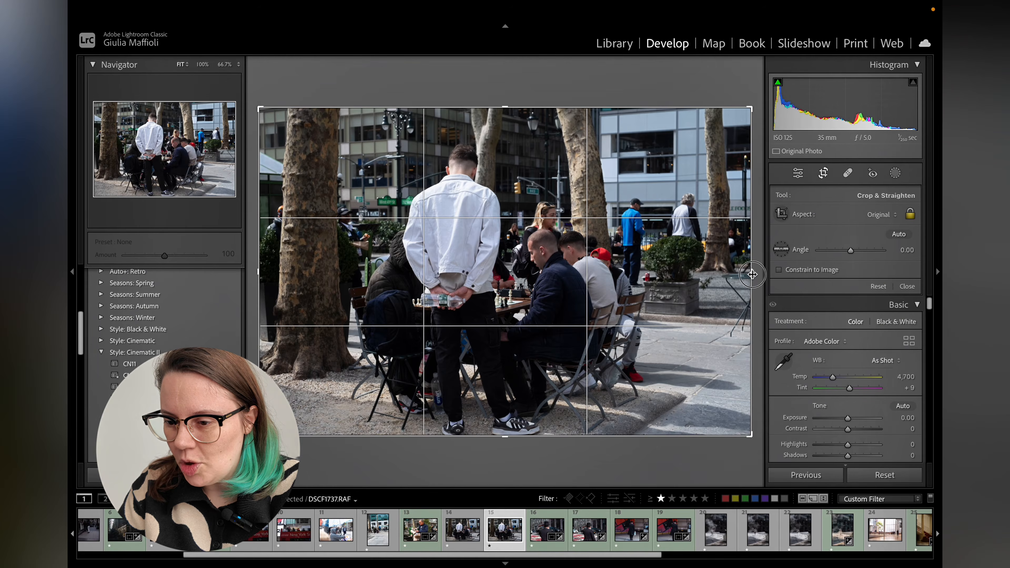
drag(753, 274, 734, 277)
drag(561, 339, 550, 312)
drag(732, 267, 699, 274)
drag(728, 124, 724, 126)
drag(609, 167, 612, 167)
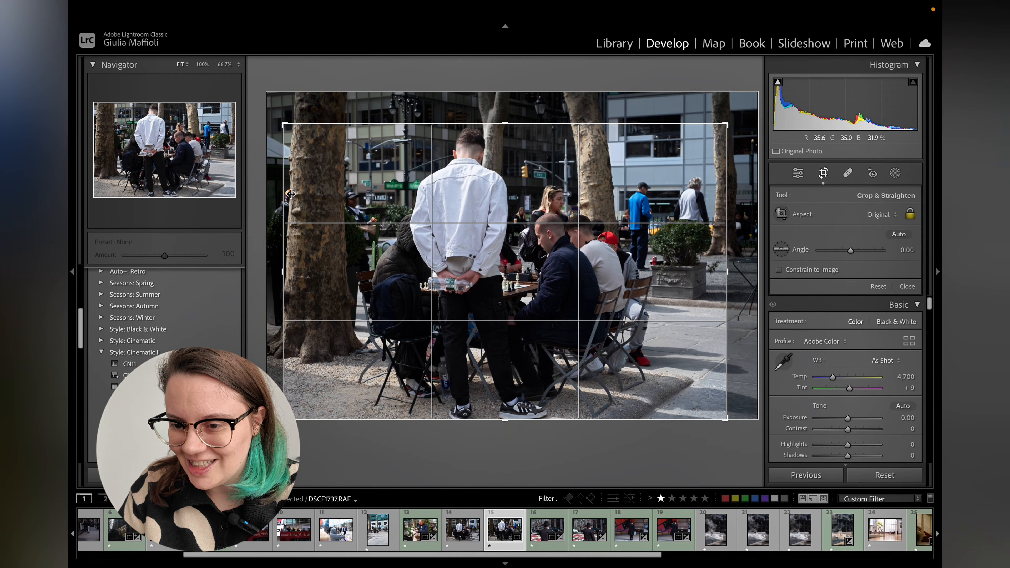
key(Return)
Reopen the crop and shift the framing slightly up and to the right.
key(r)
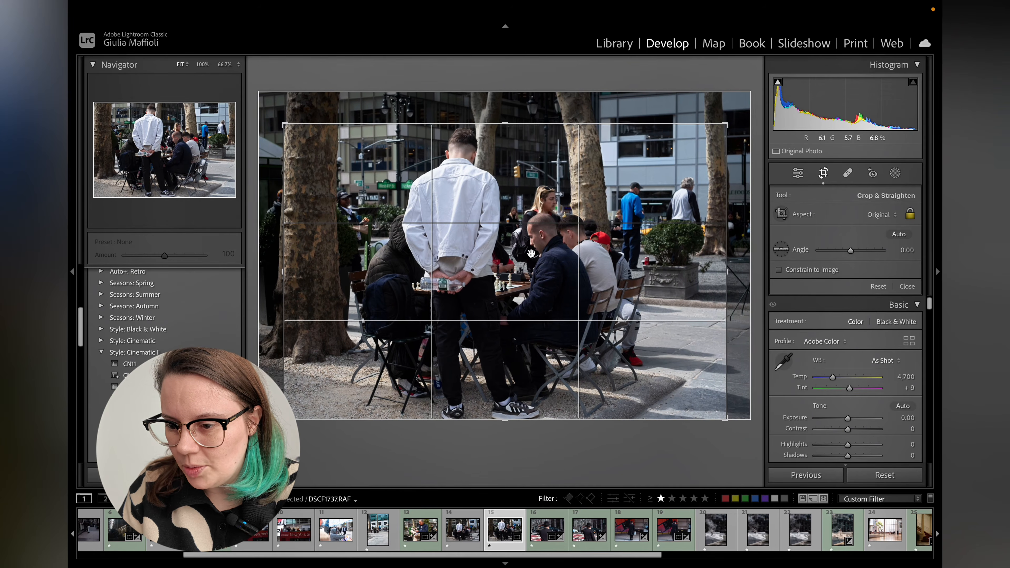
key(Return)
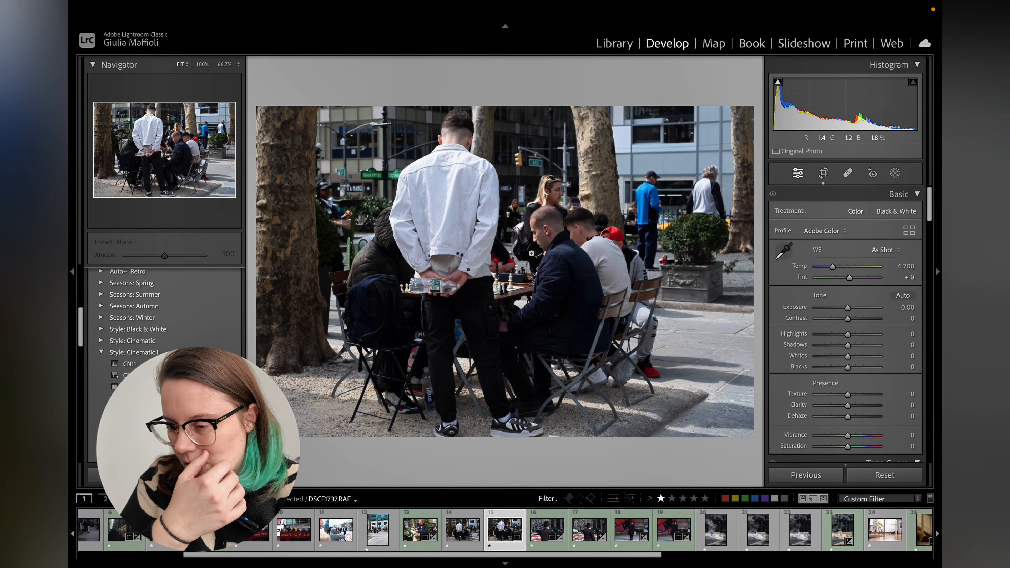
key(r)
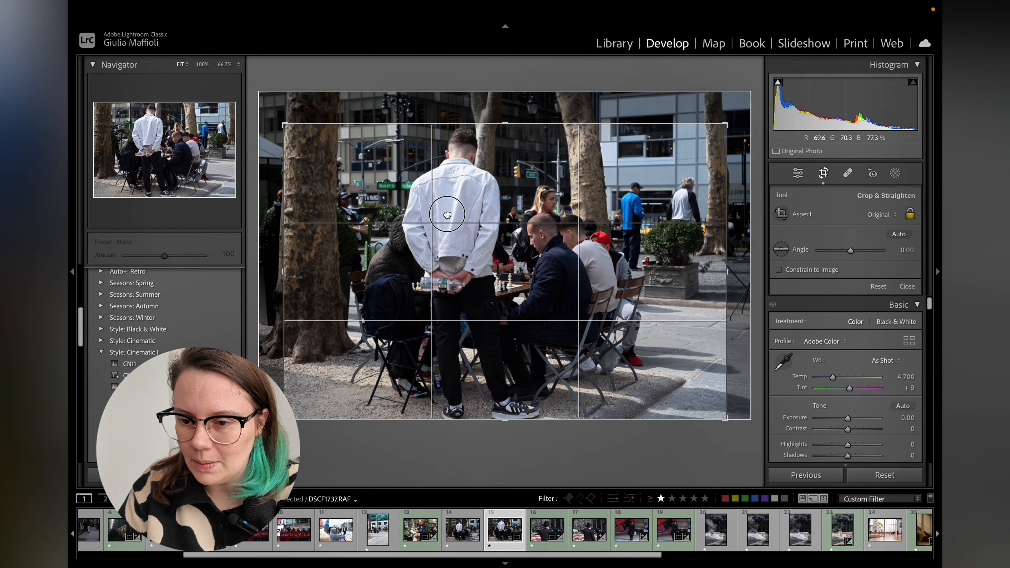
drag(446, 215, 455, 210)
key(Return)
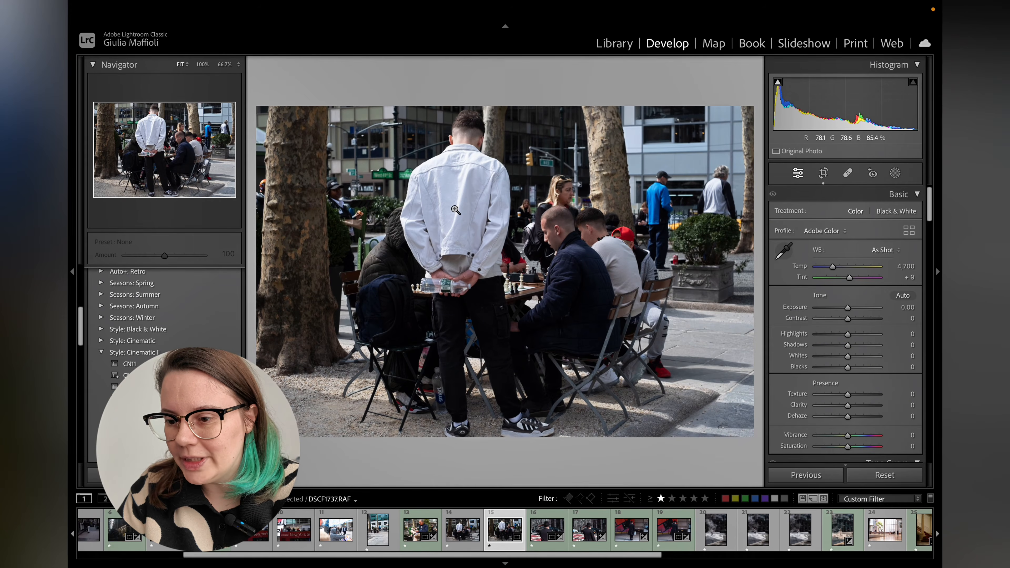
Try and undo Auto white balance, then set exposure +0.15, contrast +8 and highlights -23.
click(884, 250)
click(885, 259)
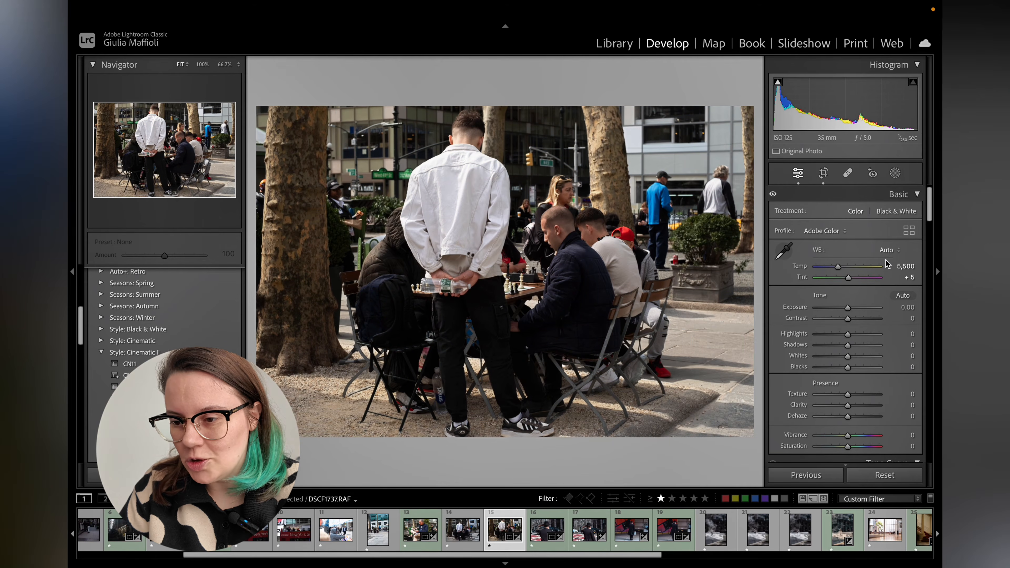
key(ctrl+z)
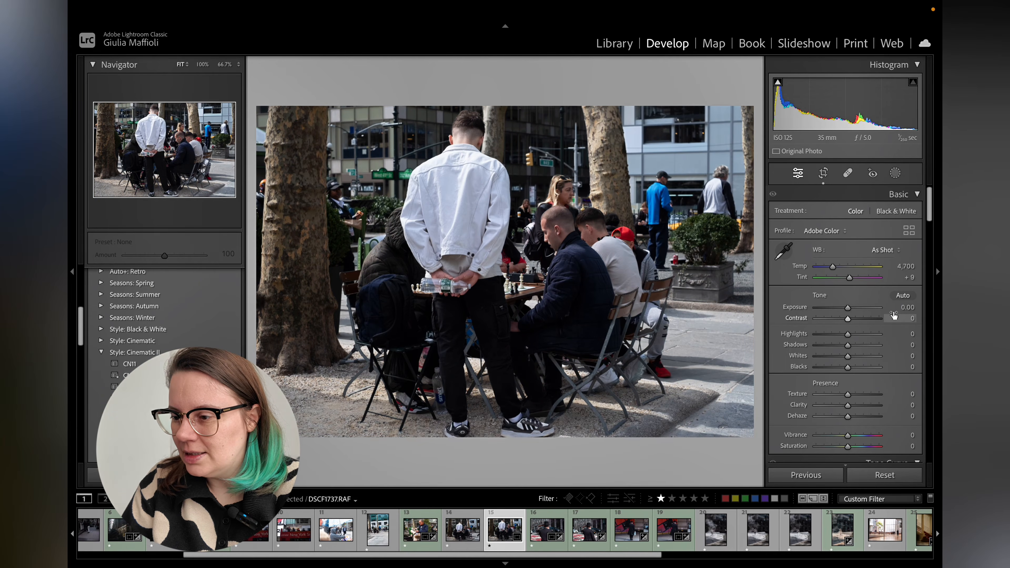
drag(843, 338, 851, 318)
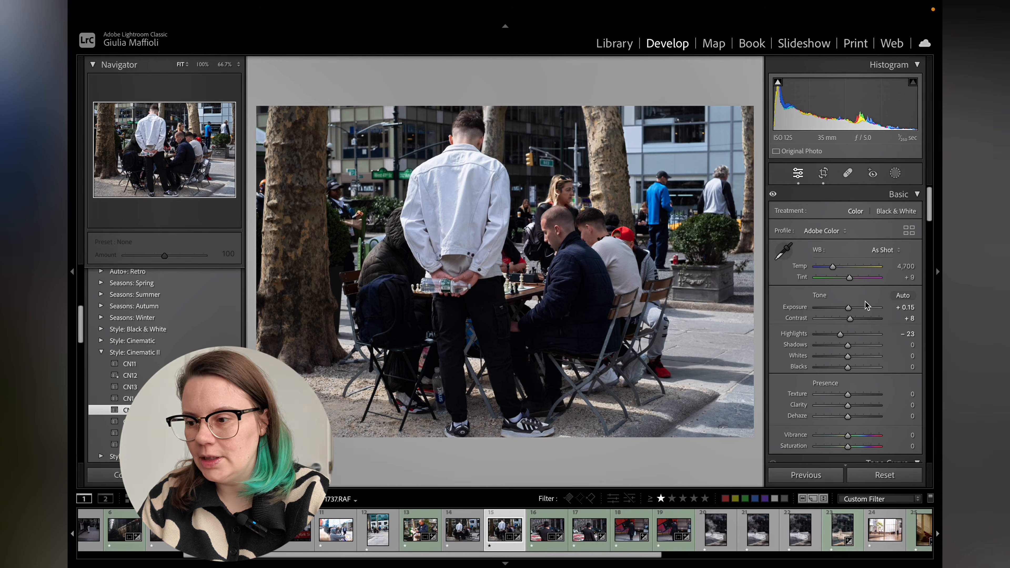
Set HSL hue shifts of red +14, yellow +24 and green +12, toggling the panel preview to compare.
scroll(865, 301, down, 5)
scroll(865, 301, down, 8)
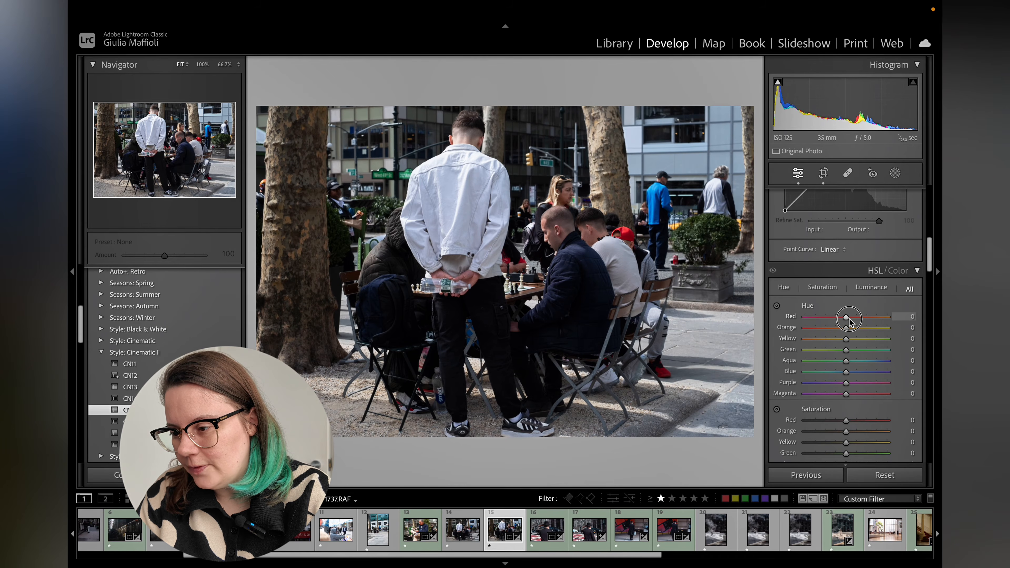
drag(849, 318, 855, 321)
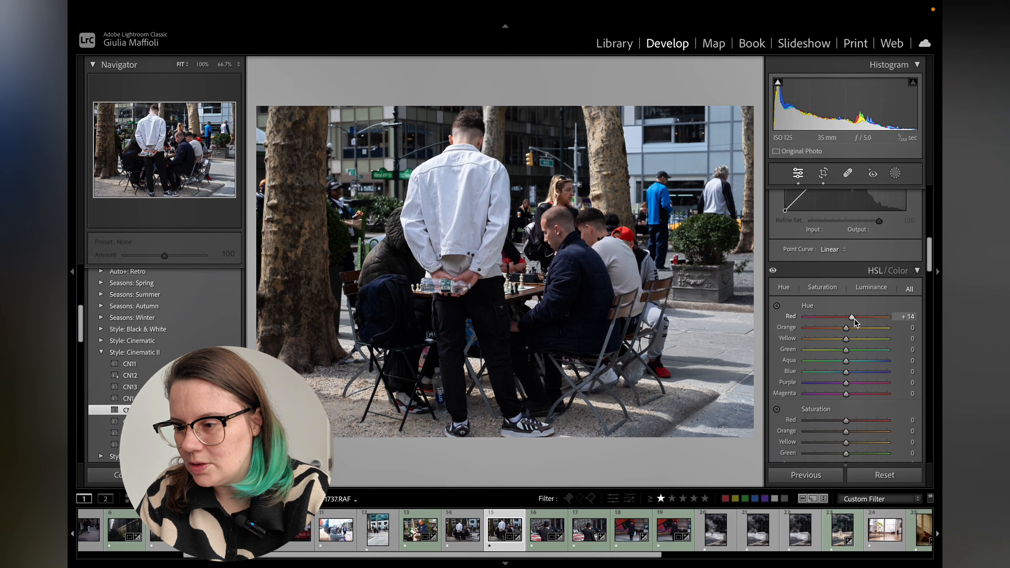
click(773, 271)
click(774, 270)
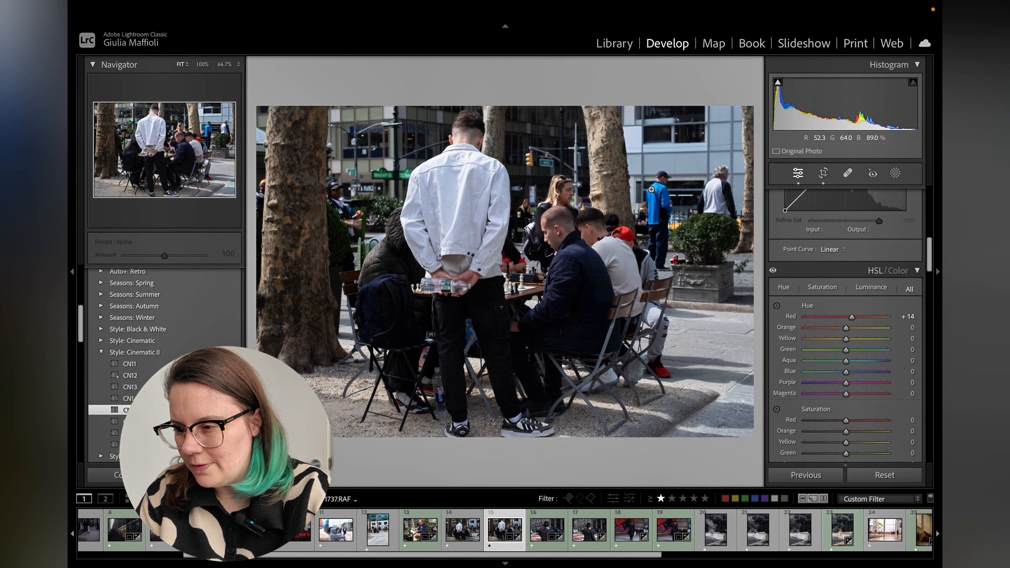
drag(846, 340, 859, 344)
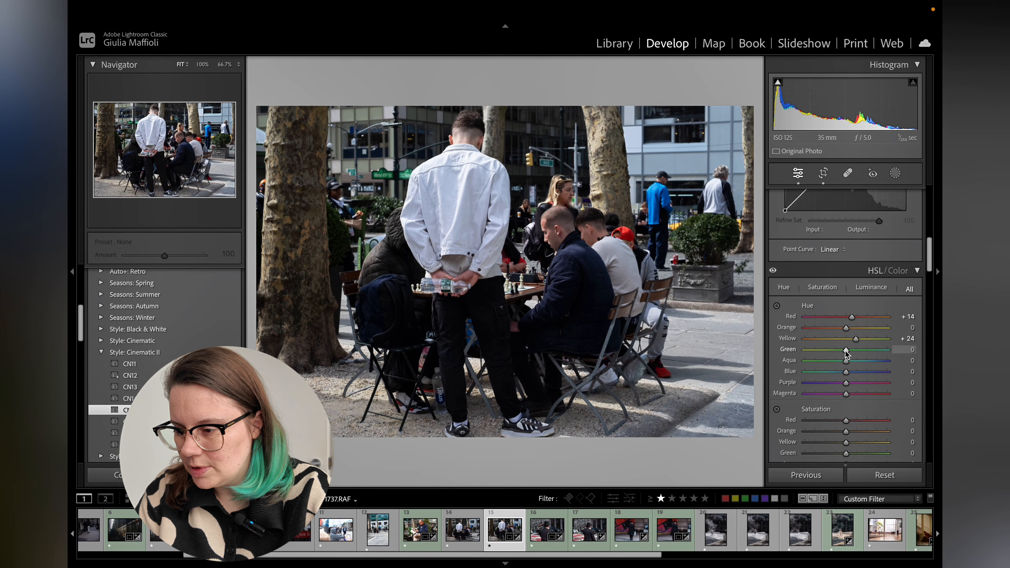
drag(846, 350, 850, 350)
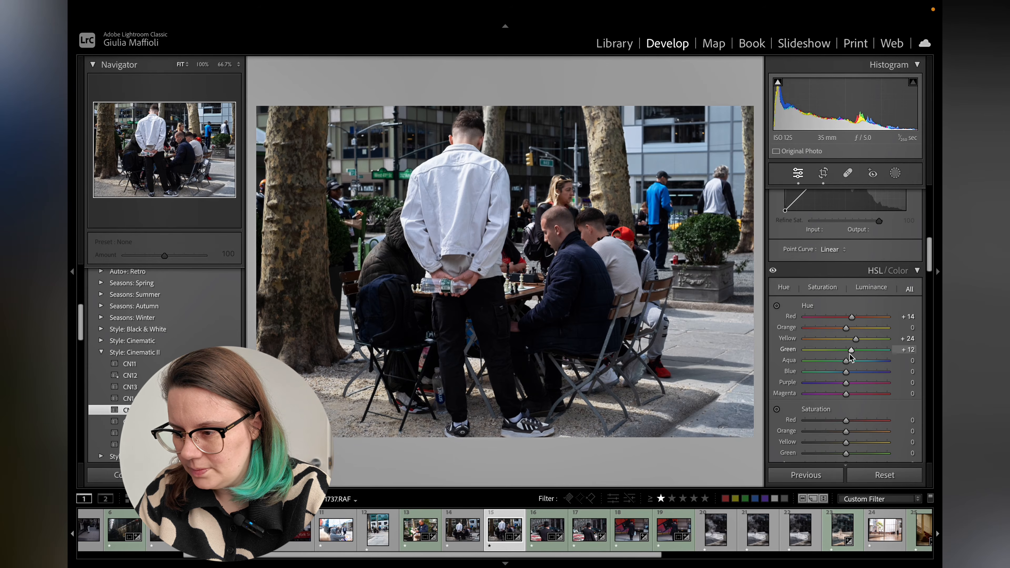
Set the blue hue to +29 and toggle the HSL panel preview off and on to compare.
drag(848, 375, 860, 374)
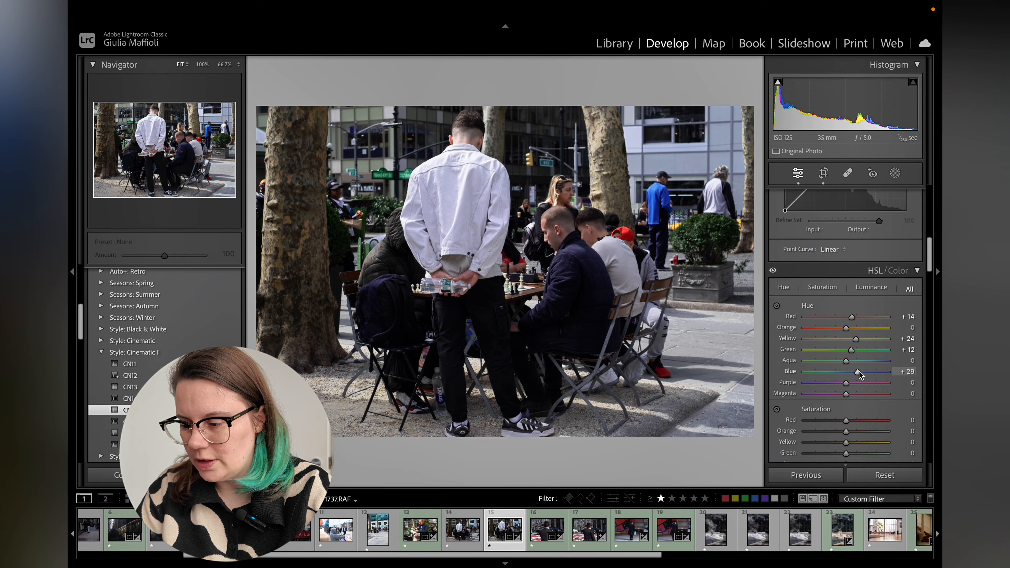
scroll(860, 374, down, 2)
click(774, 214)
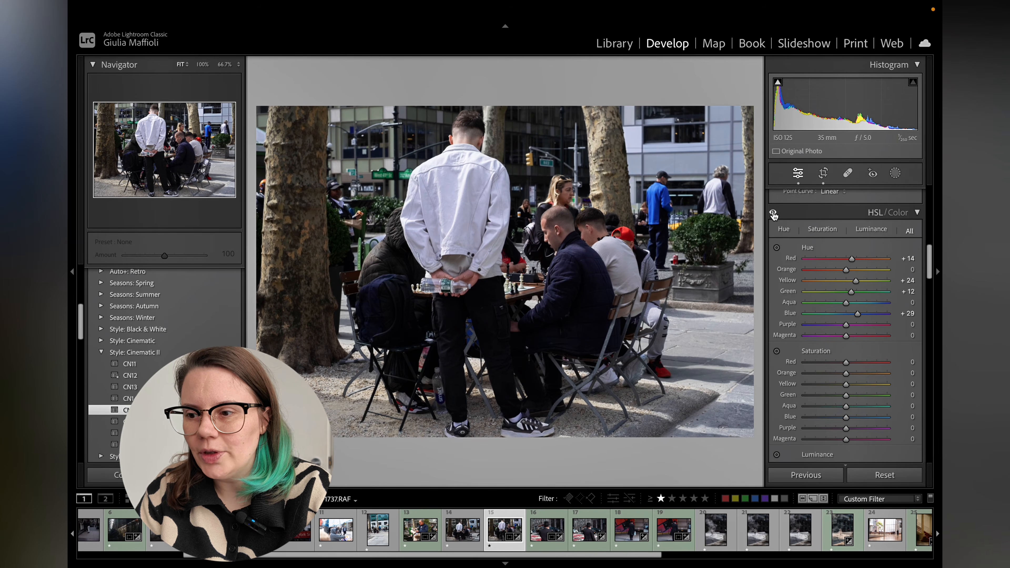
click(773, 213)
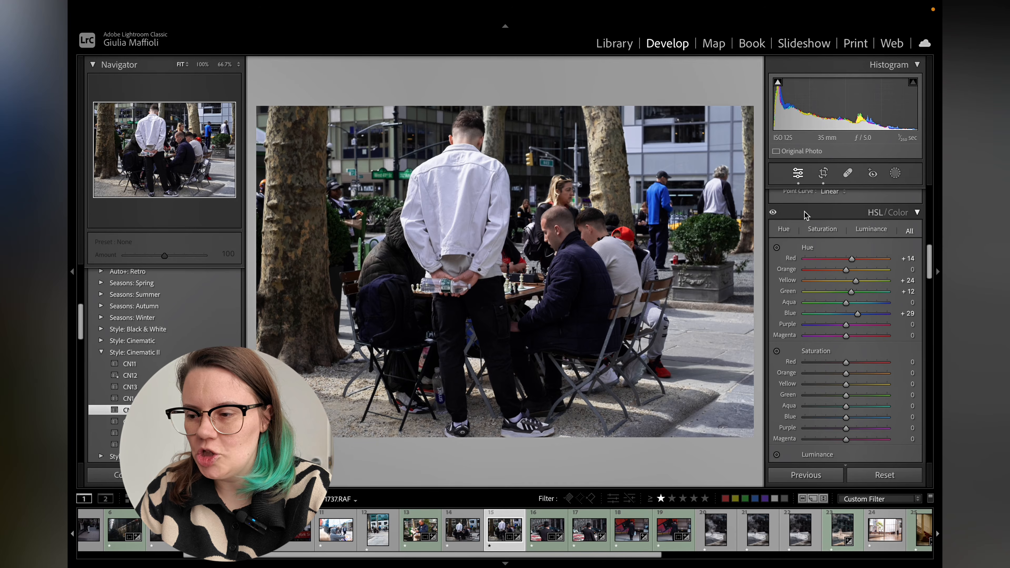
Set HSL luminance to red +9, orange +6, green -50 and blue -40.
scroll(884, 324, down, 1)
scroll(884, 321, down, 3)
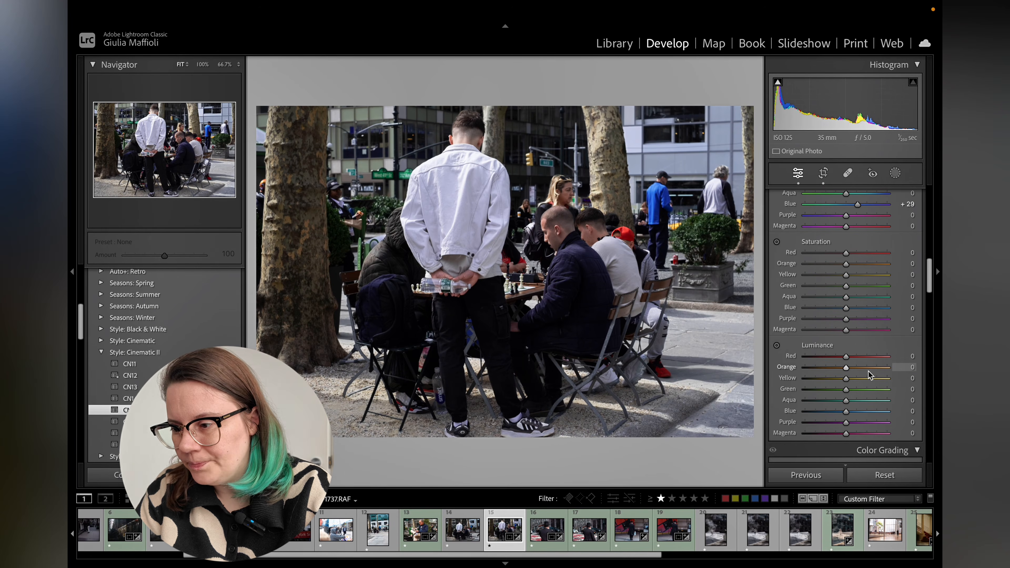
drag(846, 357, 853, 371)
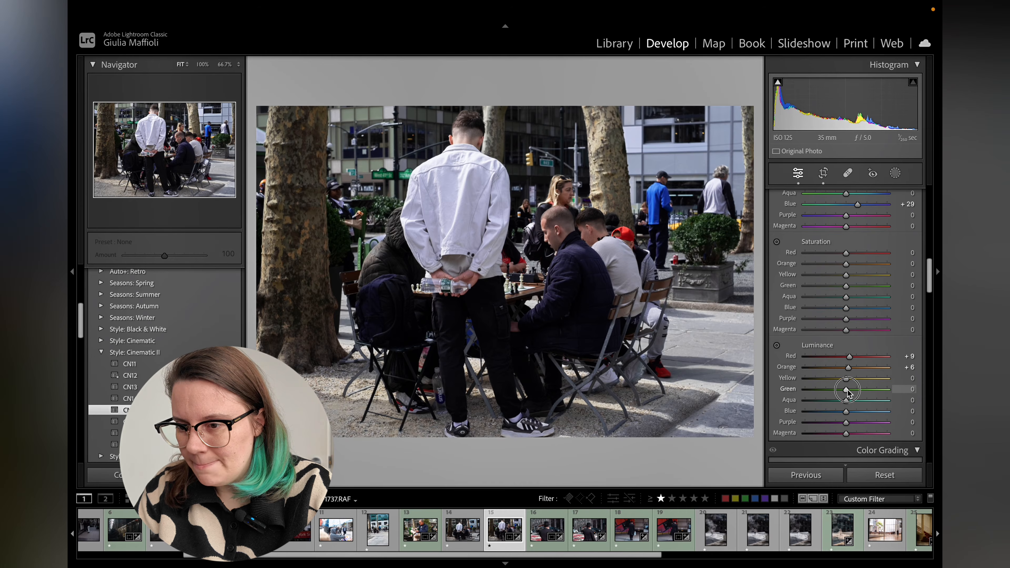
drag(849, 390, 827, 393)
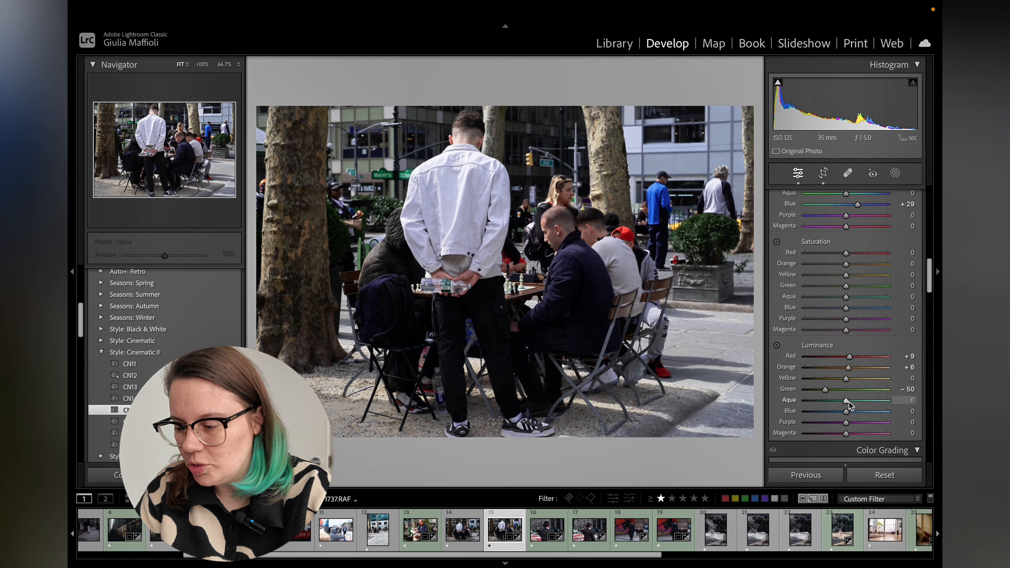
mouse_move(846, 412)
mouse_down()
mouse_move(797, 417)
mouse_move(829, 416)
mouse_up()
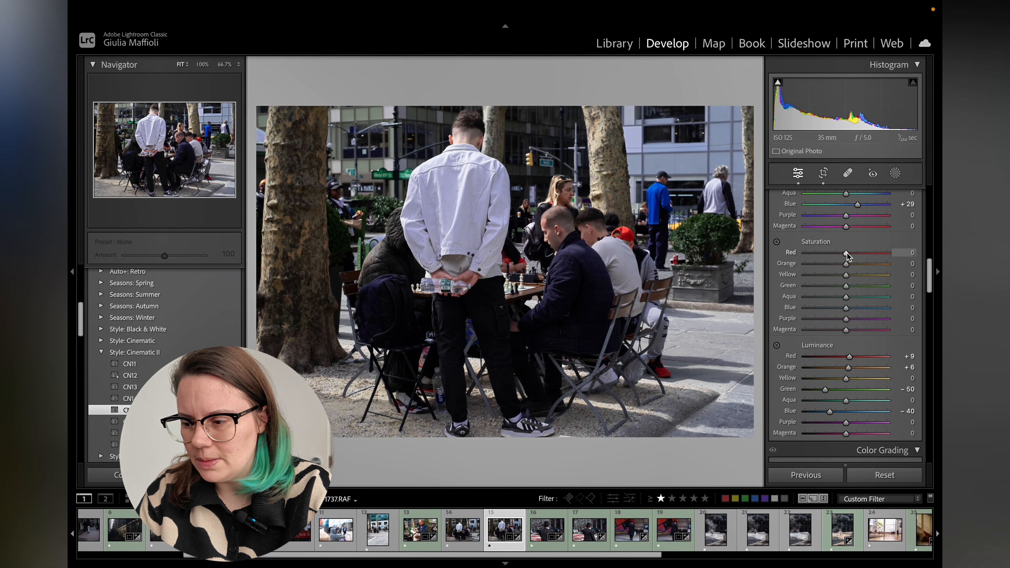
Set HSL saturation to red +48, orange +25, yellow -39, green -48 and magenta -38.
drag(847, 254, 868, 255)
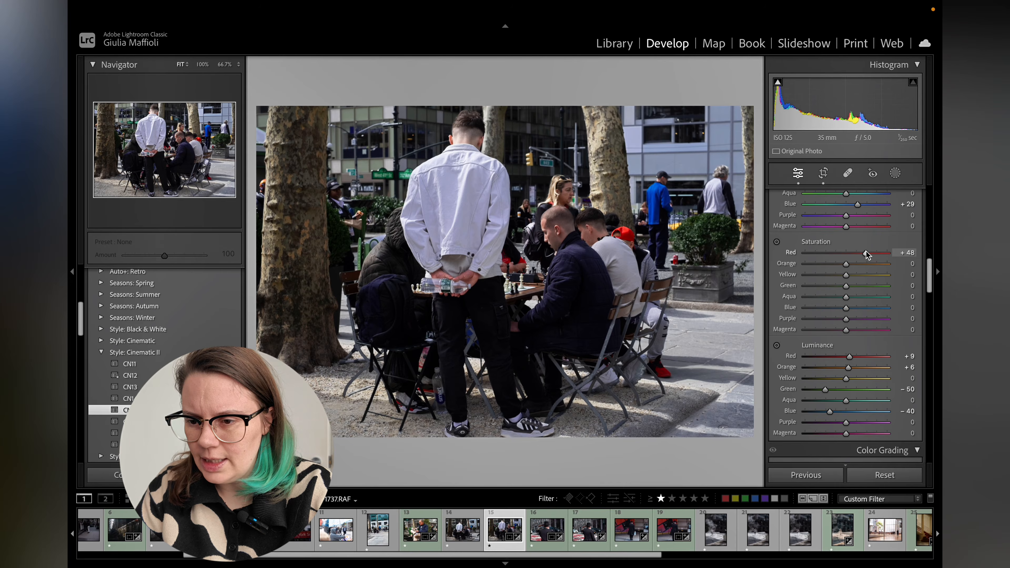
mouse_move(847, 265)
mouse_down()
mouse_move(859, 264)
mouse_move(823, 278)
mouse_move(832, 277)
mouse_up()
click(827, 286)
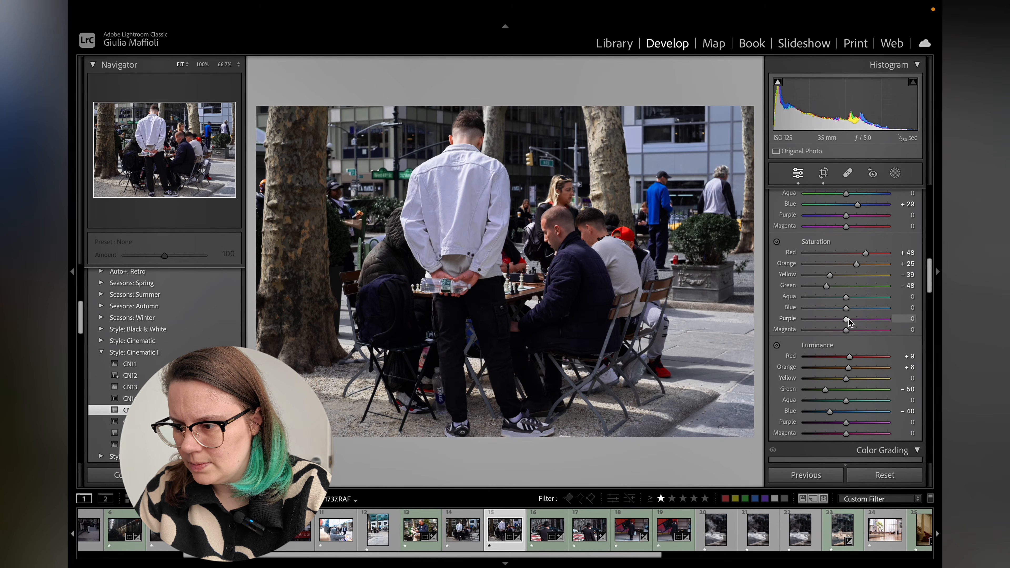
click(827, 330)
drag(827, 330, 831, 330)
Toggle the HSL/Color panel preview to compare the photo with and without the colour adjustments.
scroll(830, 329, up, 5)
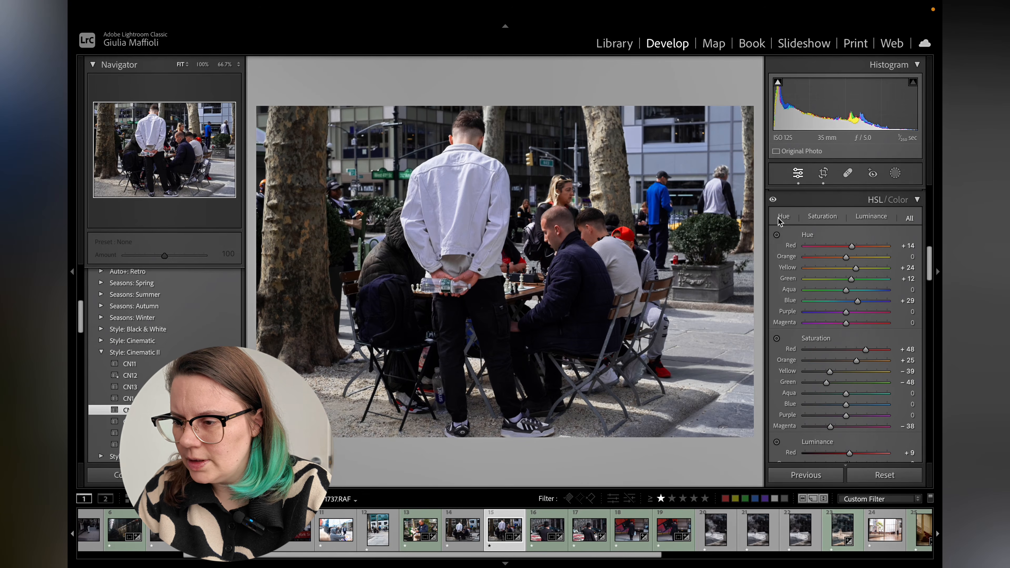
drag(775, 200, 776, 202)
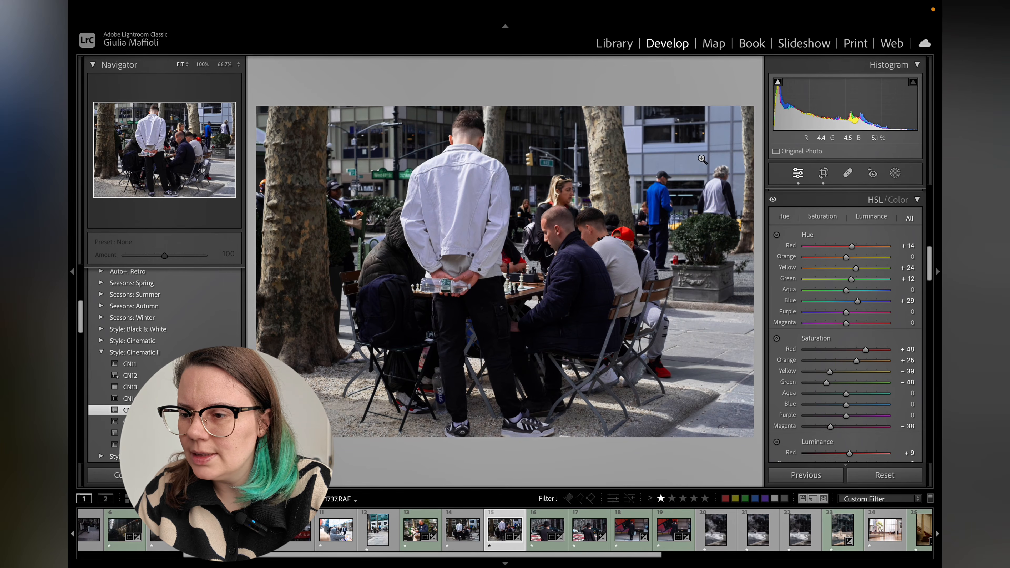
drag(774, 198, 775, 202)
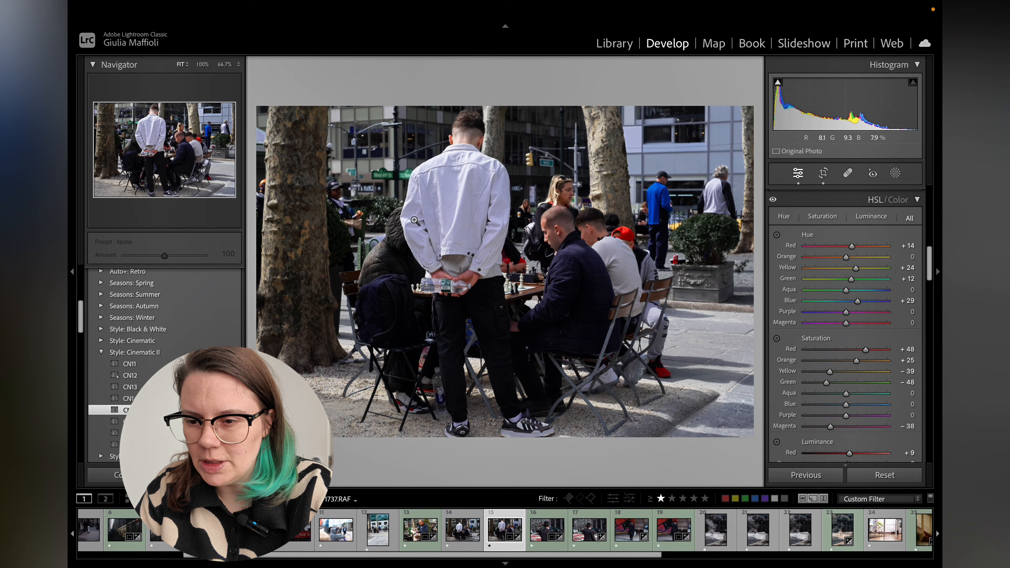
click(773, 200)
click(773, 201)
click(773, 201)
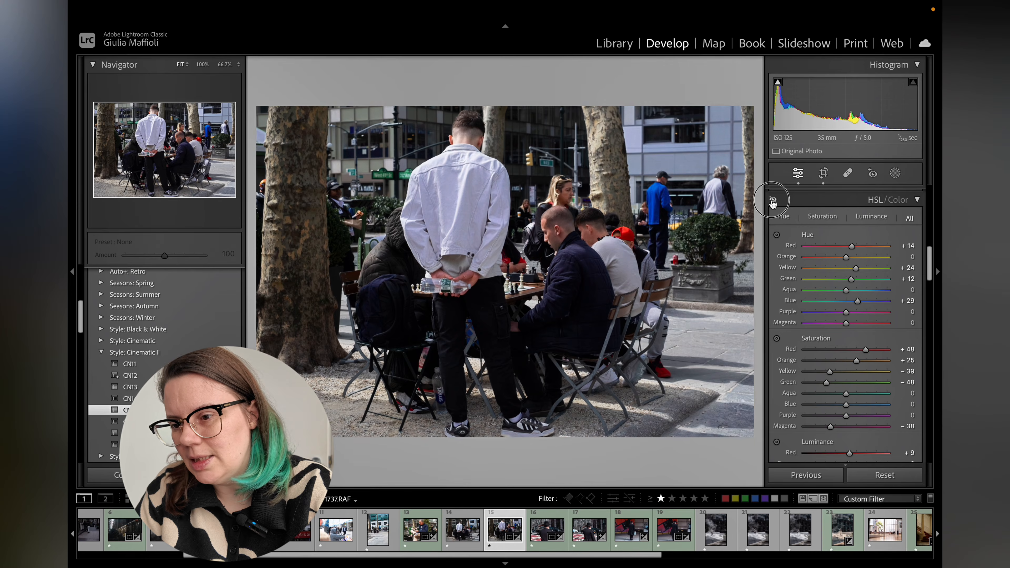
drag(773, 201, 773, 201)
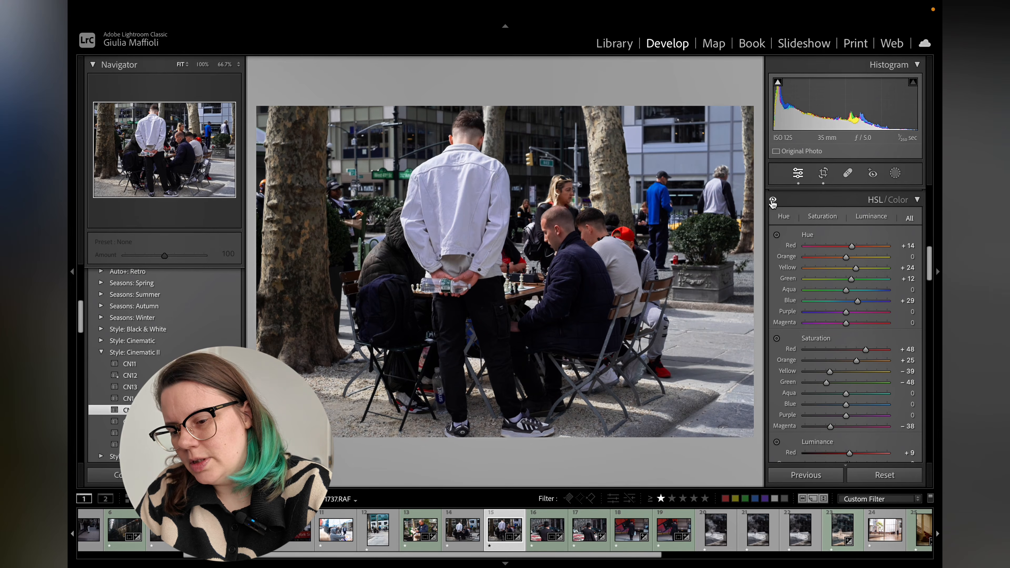
key(F2)
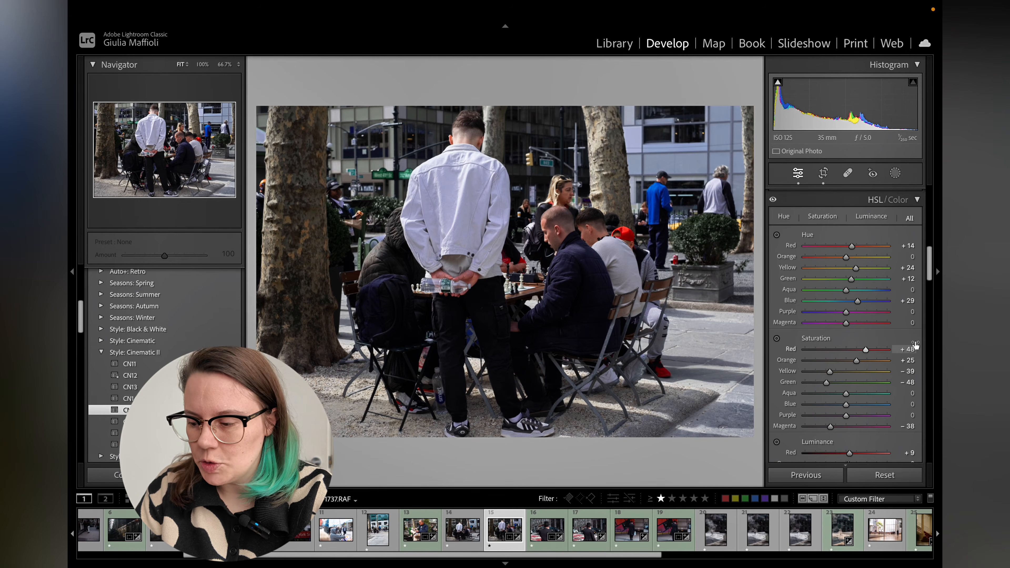
Colour grade the shadows toward blue and the highlights to hue 35, saturation 32.
scroll(915, 345, down, 10)
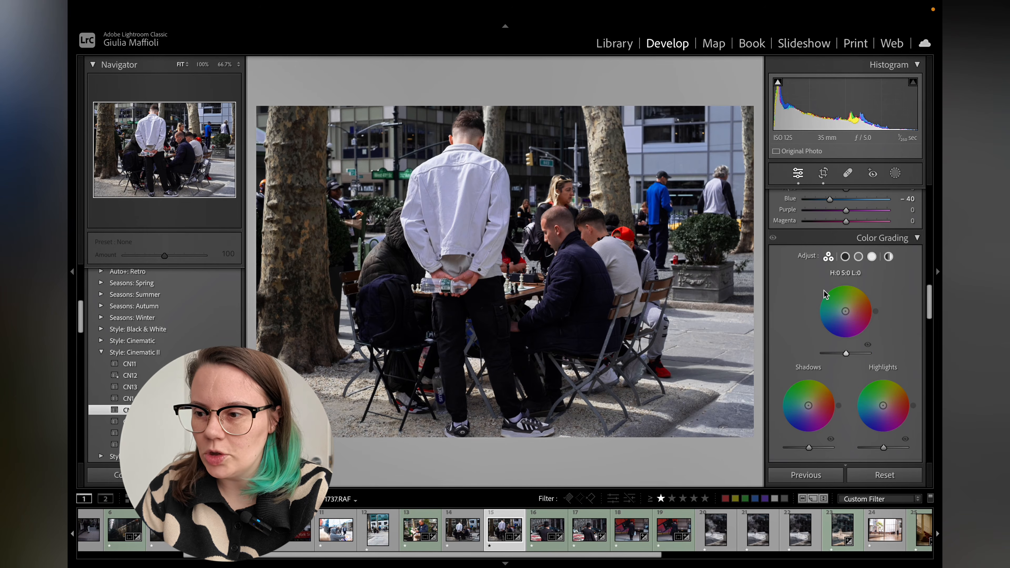
drag(809, 405, 807, 410)
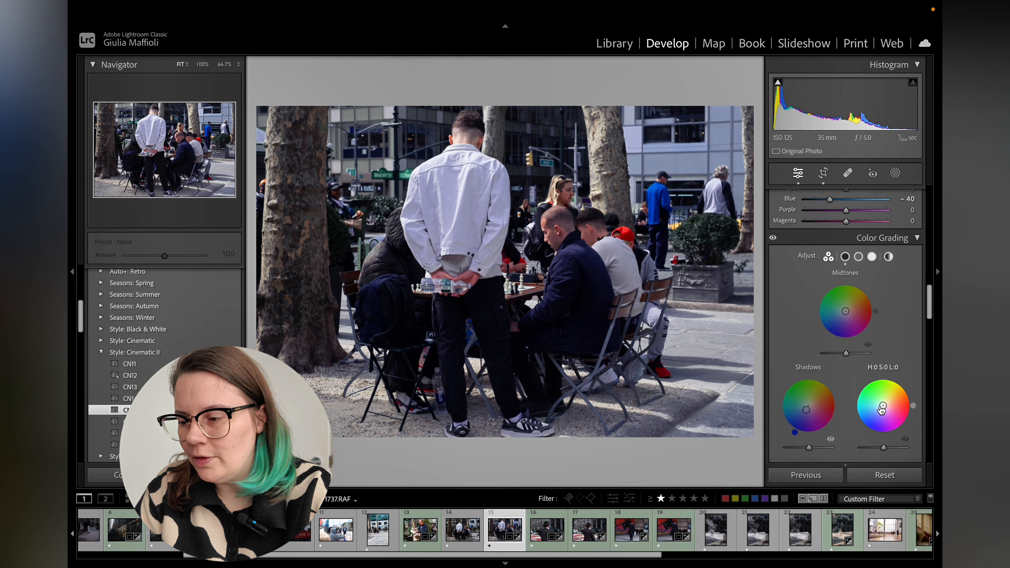
mouse_move(883, 406)
mouse_down()
mouse_move(899, 391)
mouse_move(890, 401)
mouse_up()
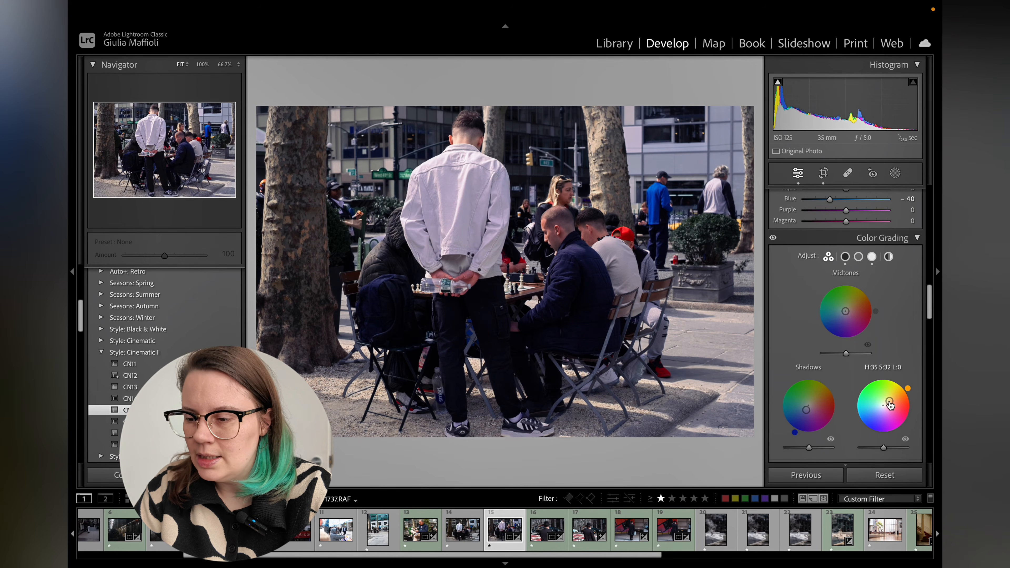
Colour grade the midtones to hue 2, saturation 21, and adjust the midtone, highlight and shadow luminance, shadows to -15.
mouse_move(847, 311)
mouse_down()
mouse_move(854, 310)
mouse_move(847, 311)
mouse_up()
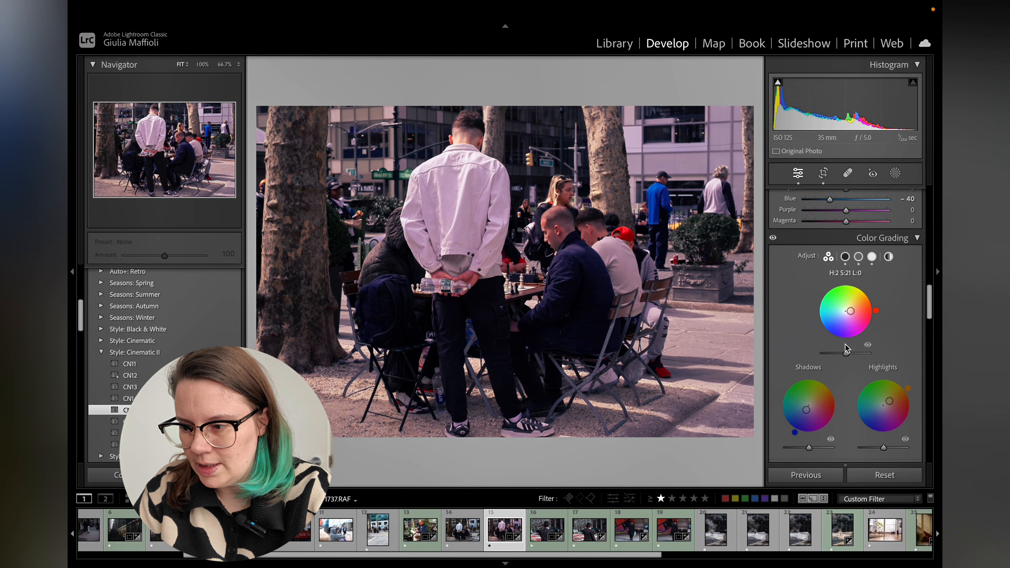
drag(846, 353, 839, 354)
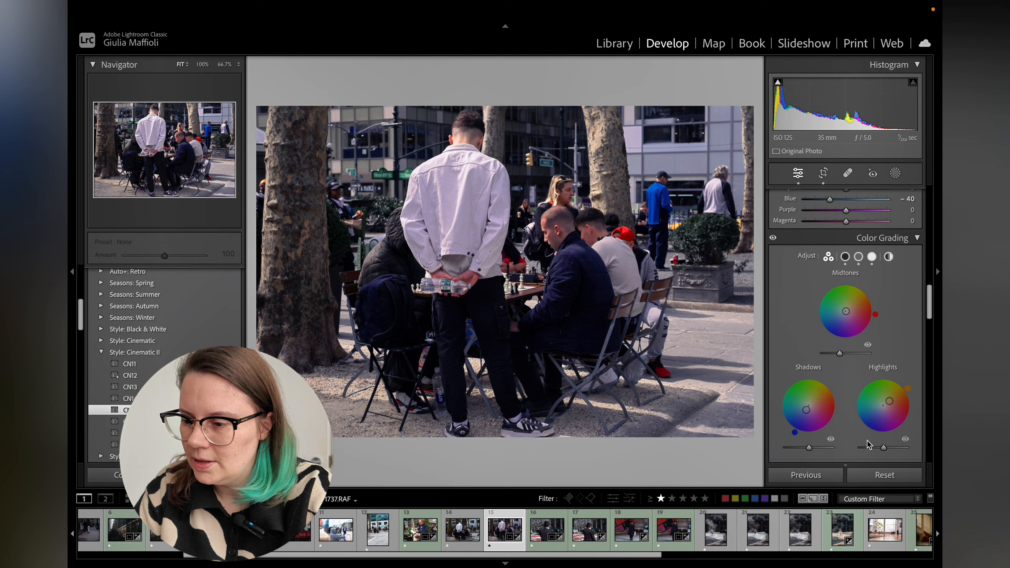
scroll(872, 443, down, 1)
drag(885, 436, 891, 435)
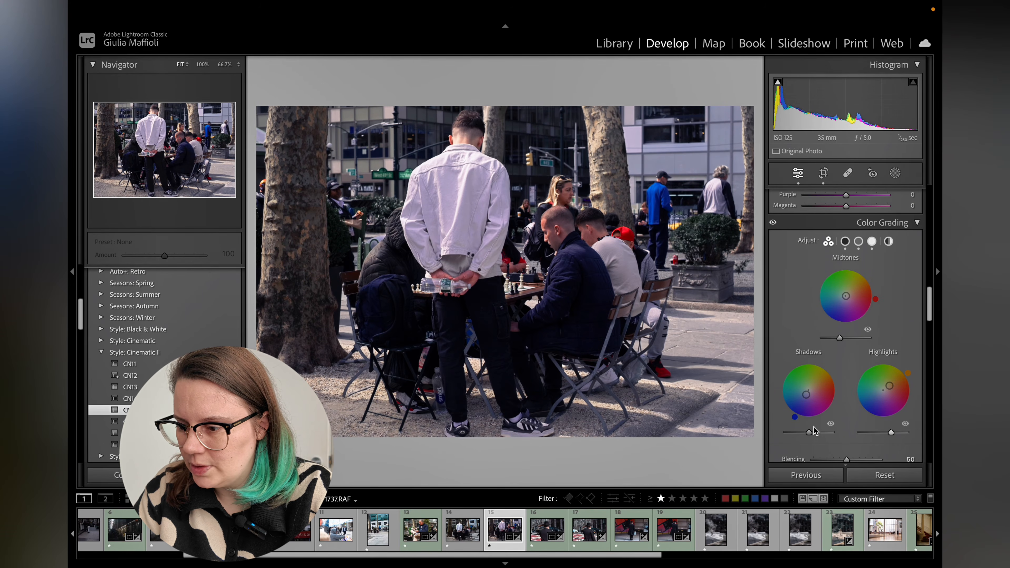
drag(810, 433, 805, 431)
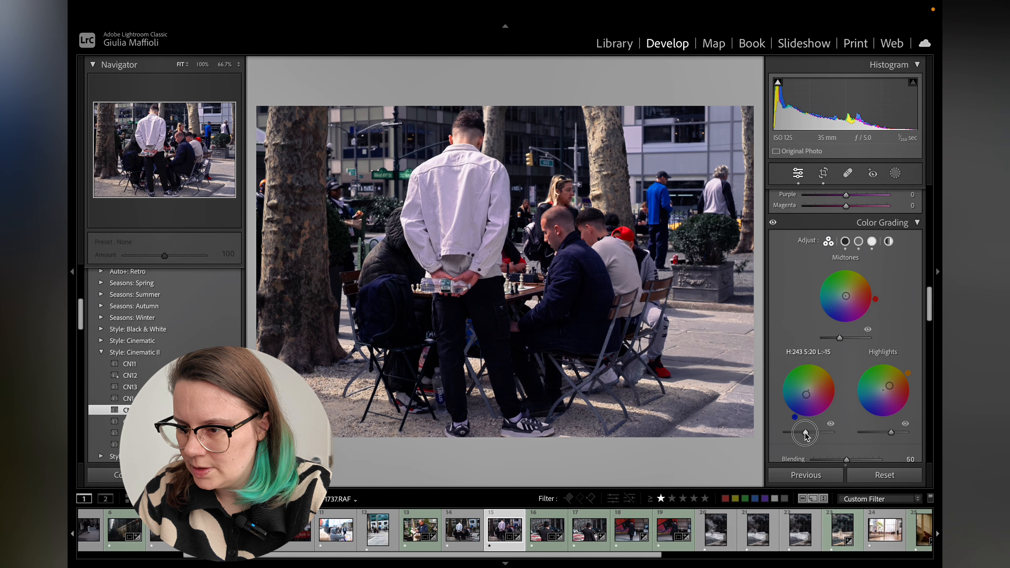
Set the white balance temperature to 4,873.
scroll(836, 343, up, 10)
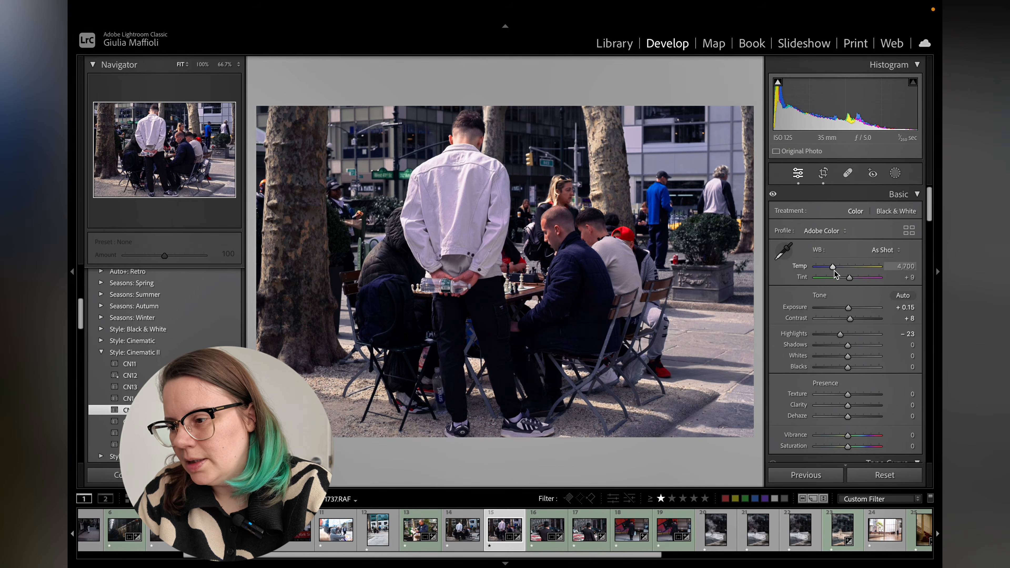
drag(836, 273, 837, 271)
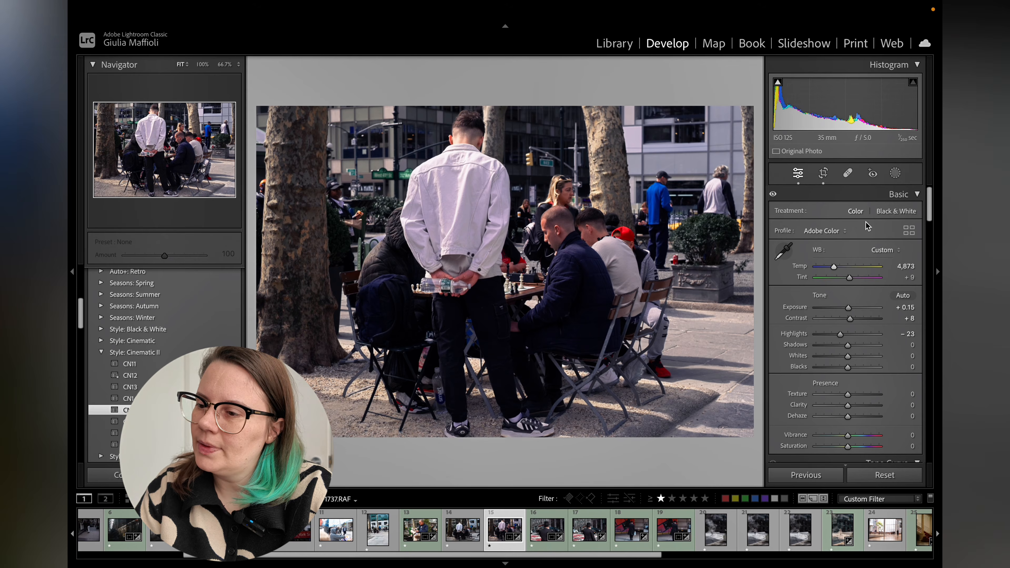
Add a linear gradient mask from the photo's left edge and set its exposure to -0.25.
click(896, 174)
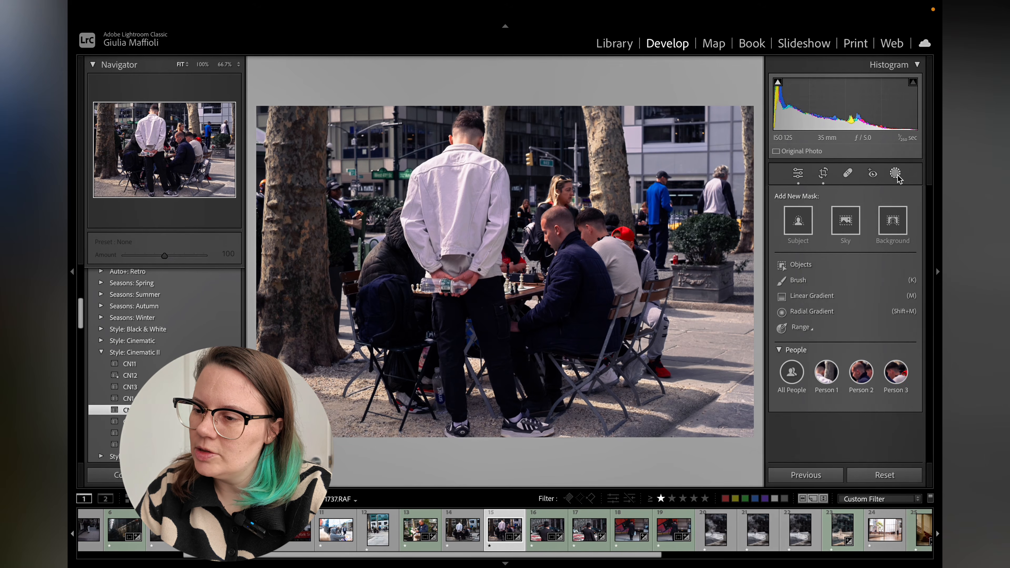
click(812, 296)
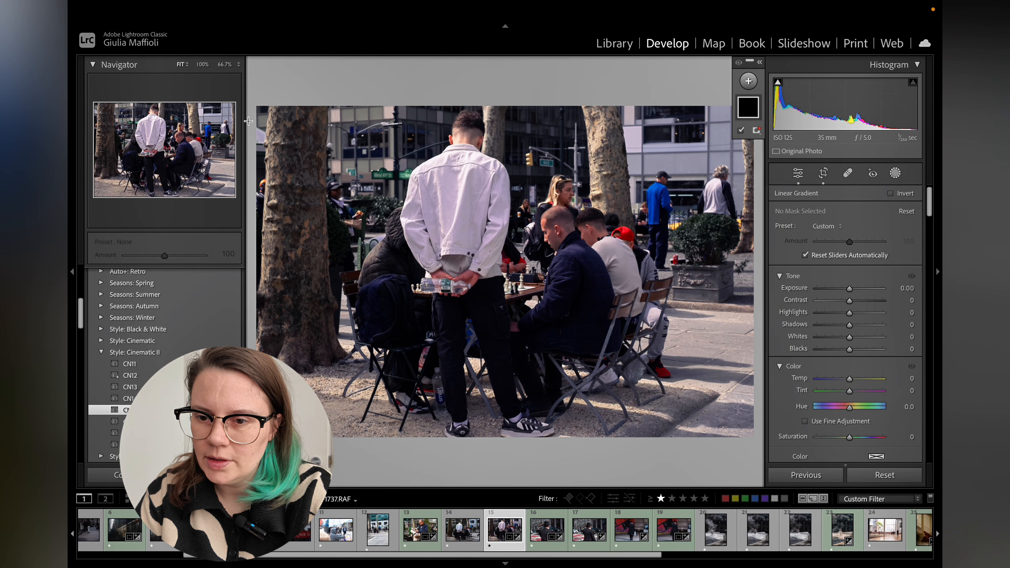
drag(255, 174, 447, 176)
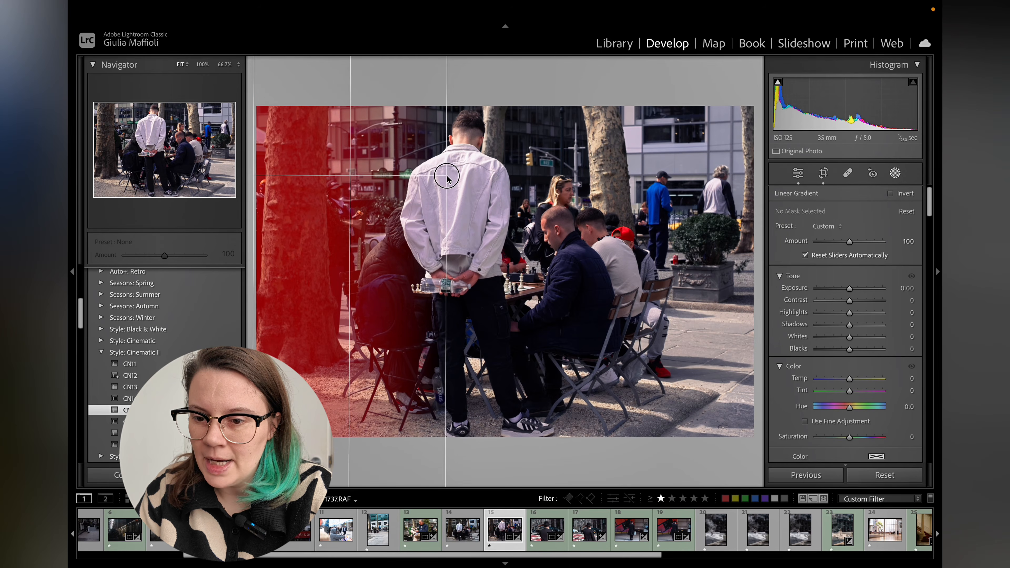
drag(850, 293, 849, 291)
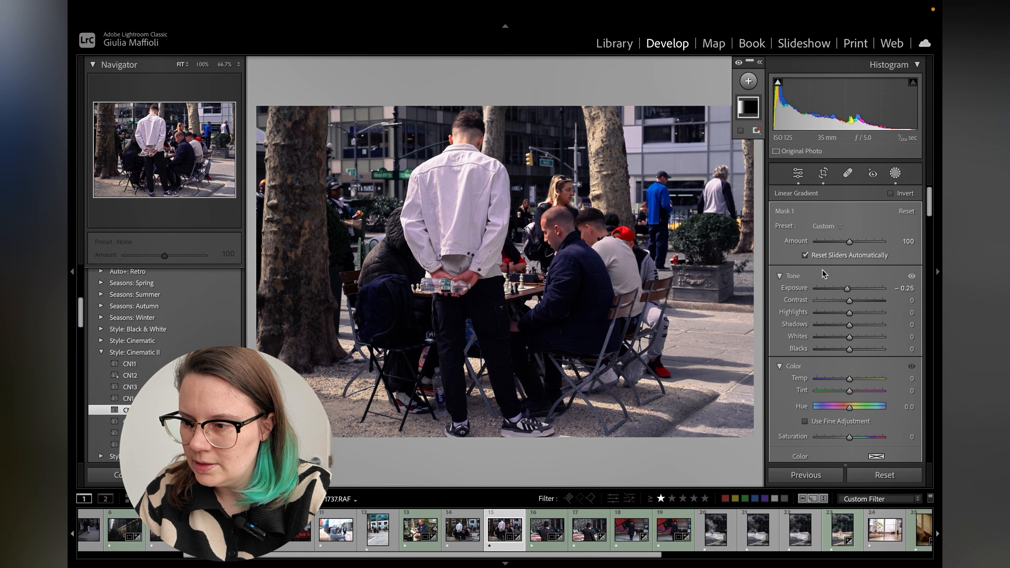
Add a second linear gradient mask from the right edge and set its exposure to -0.56.
click(750, 90)
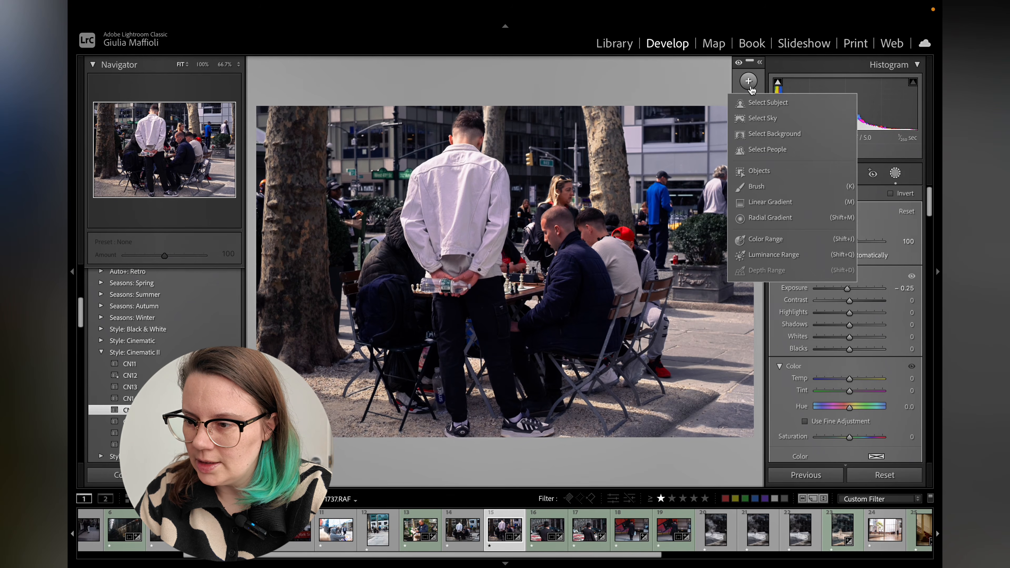
click(759, 201)
drag(758, 275, 667, 263)
drag(849, 288, 844, 290)
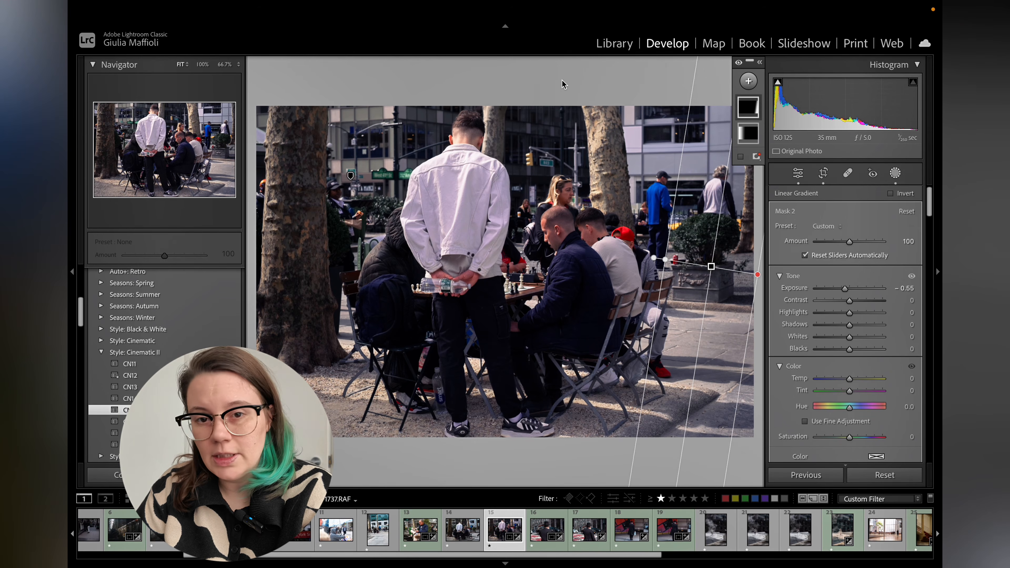
Switch to the Library, give the photo a blue colour label and open the grid view.
click(628, 45)
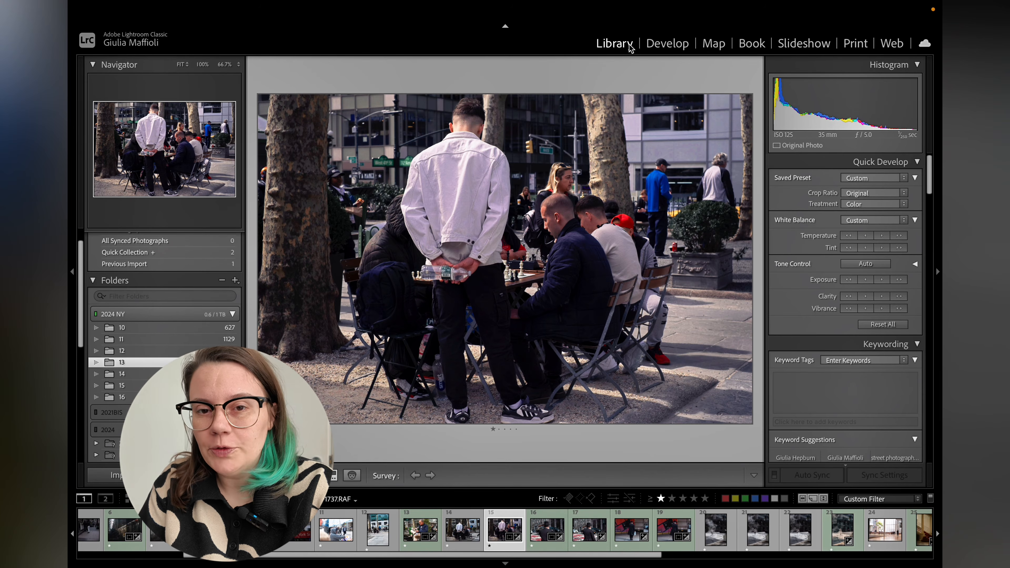
key(9)
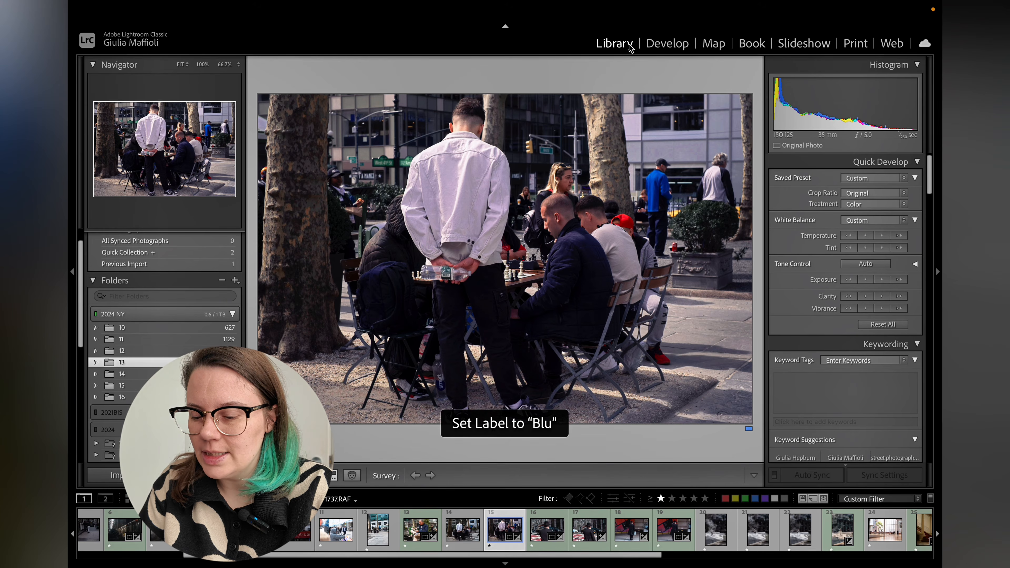
key(g)
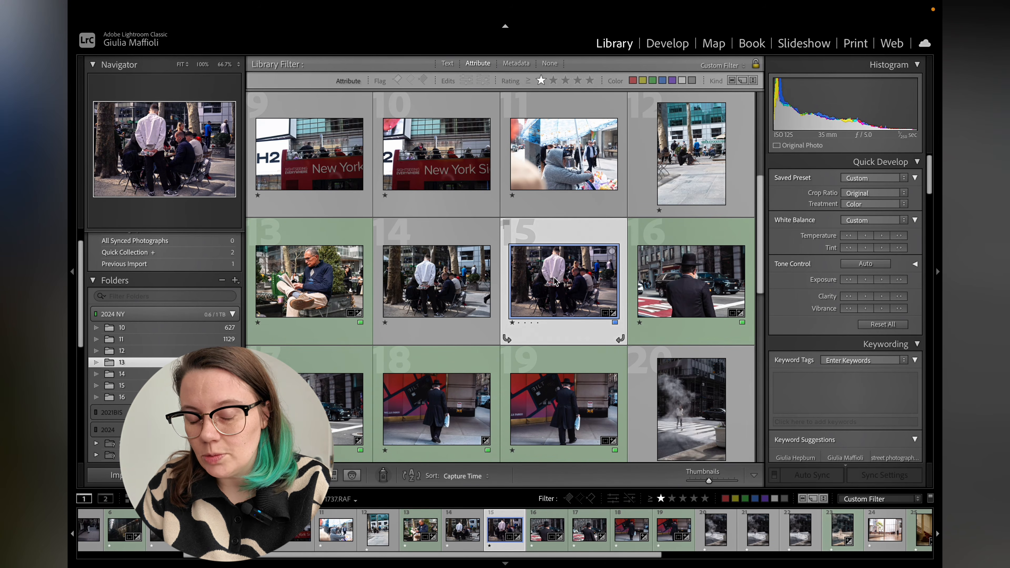
Copy the develop settings from the blue-labelled photo of people at café tables.
right_click(565, 269)
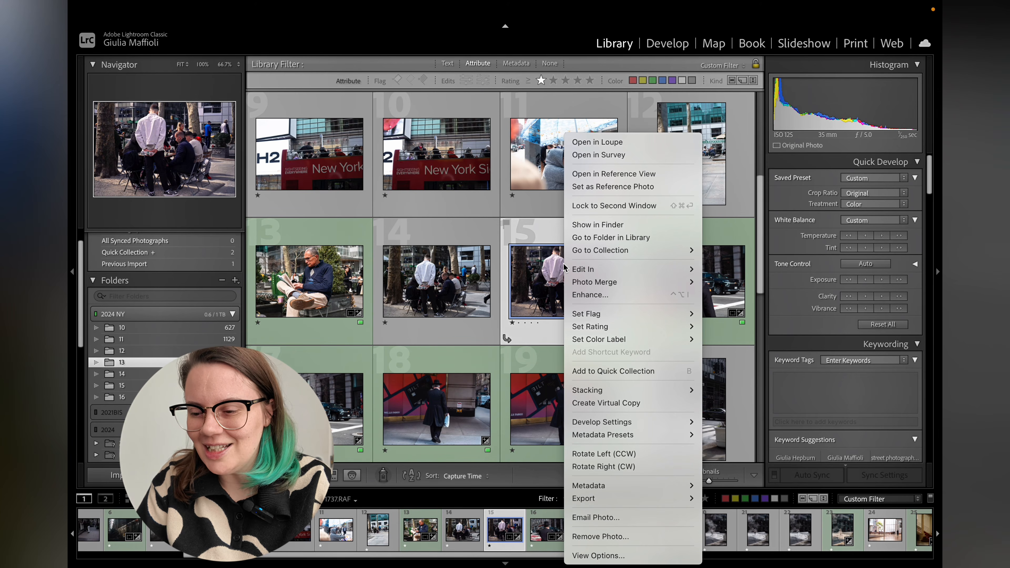
mouse_move(639, 423)
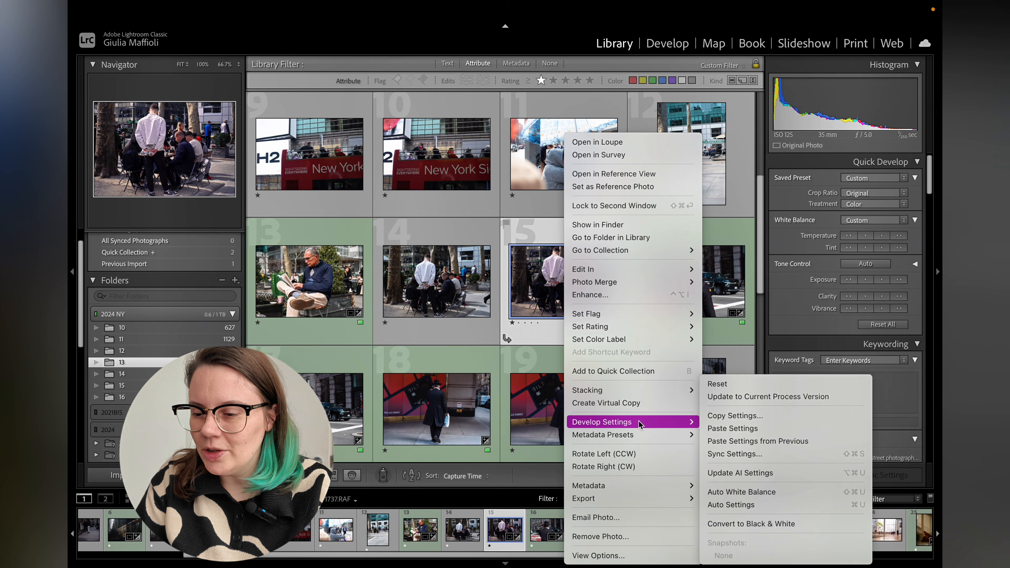
click(767, 416)
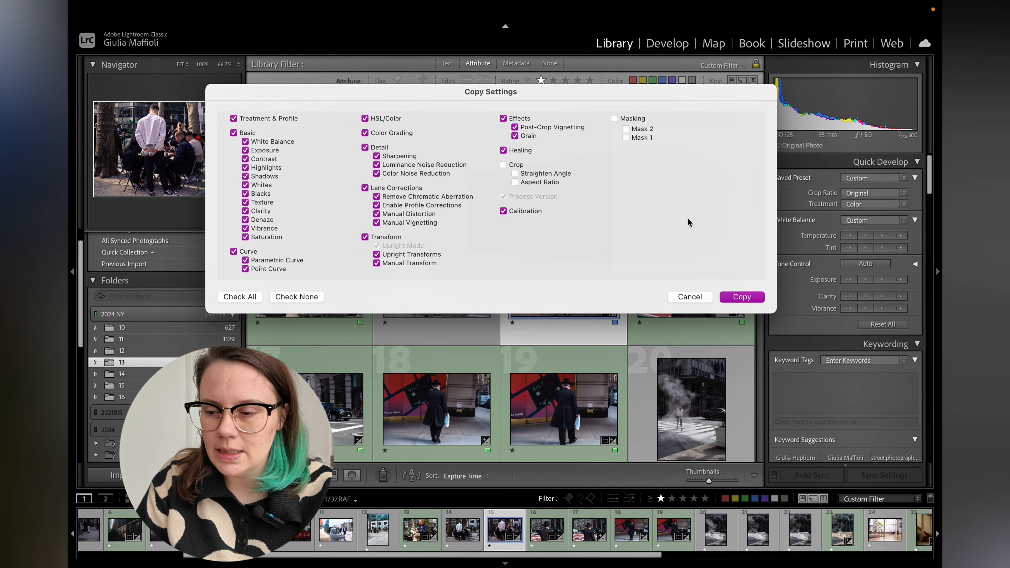
click(742, 298)
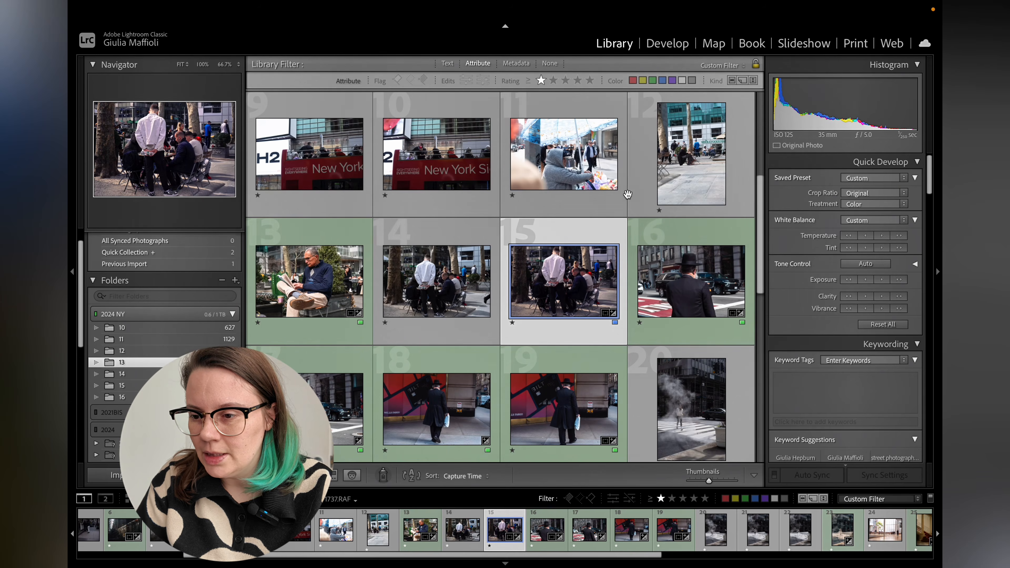
Paste the copied develop settings onto the photo of the hooded umbrella vendor.
double_click(587, 163)
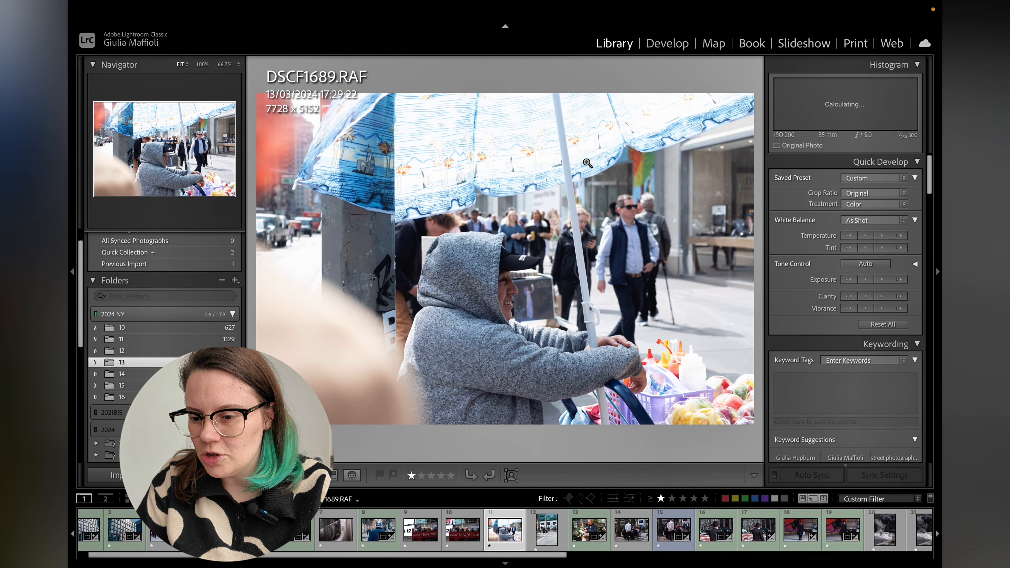
key(g)
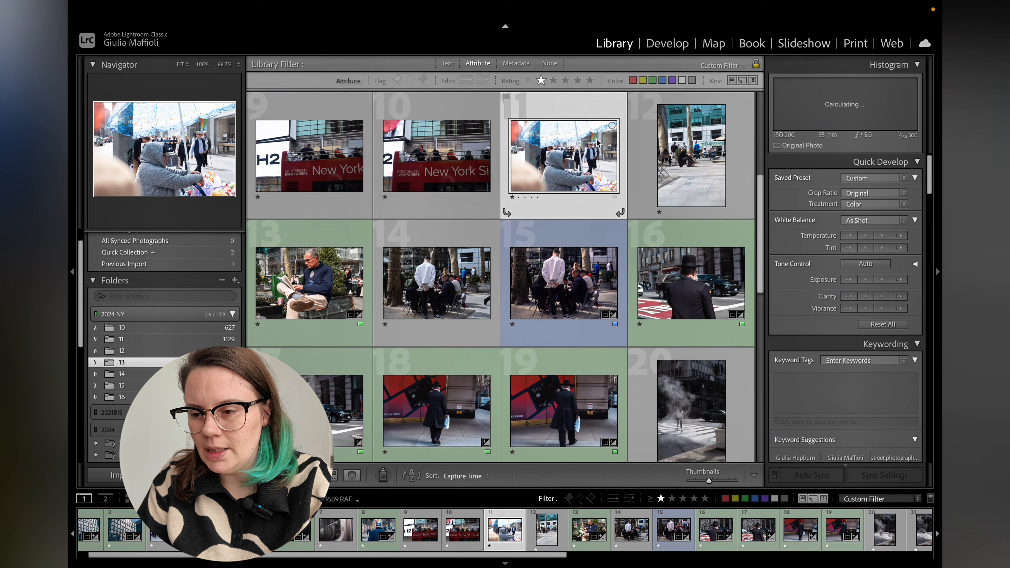
right_click(587, 159)
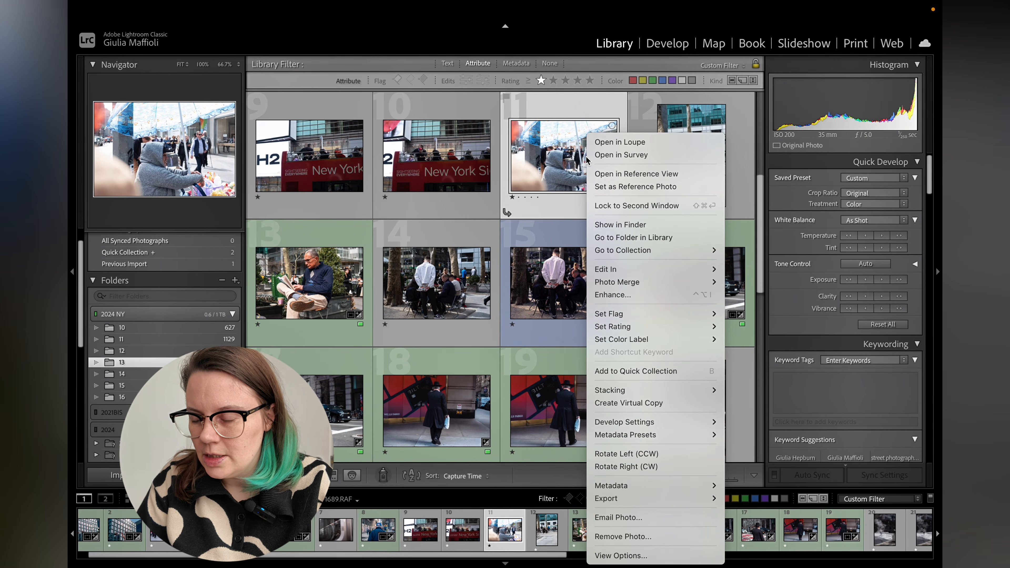
mouse_move(648, 422)
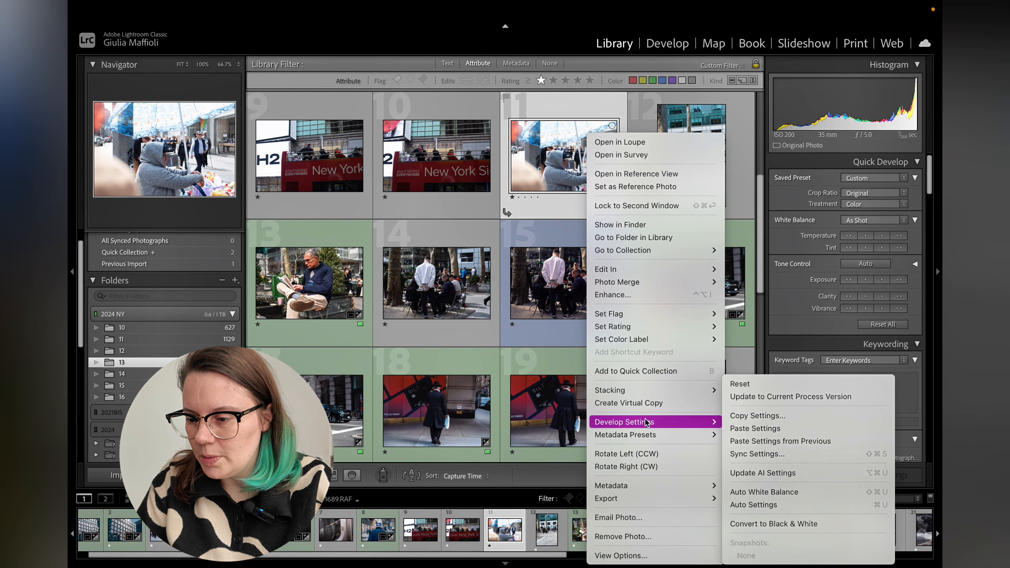
click(748, 428)
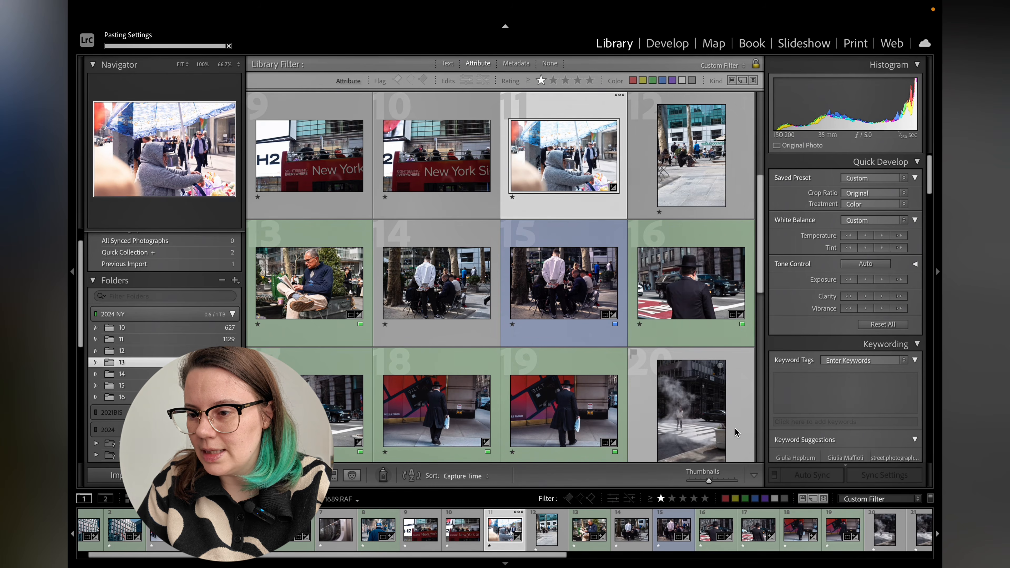
Open the vendor photo in Develop and set Highlights to -71.
key(e)
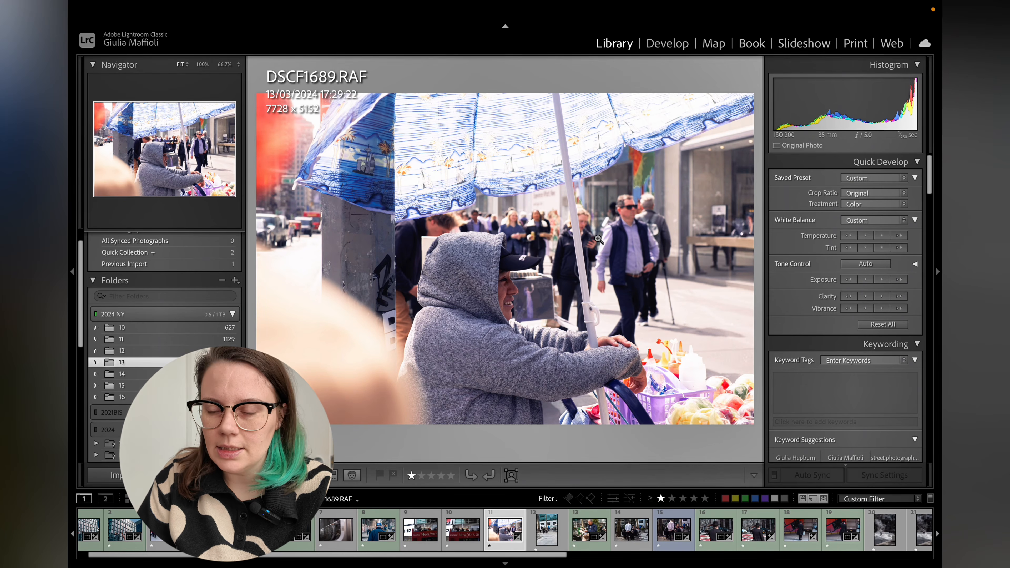
click(678, 51)
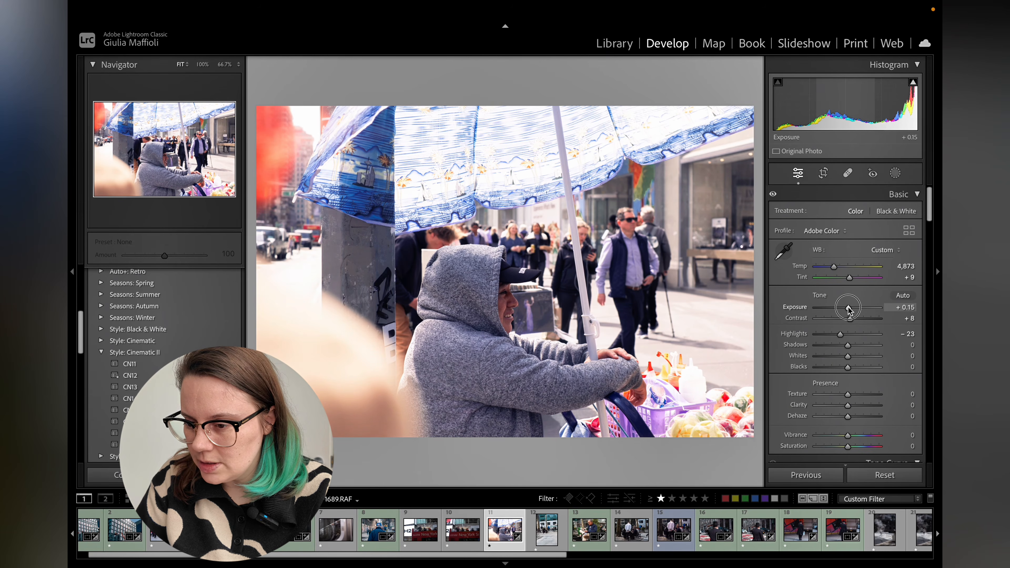
drag(848, 310, 818, 334)
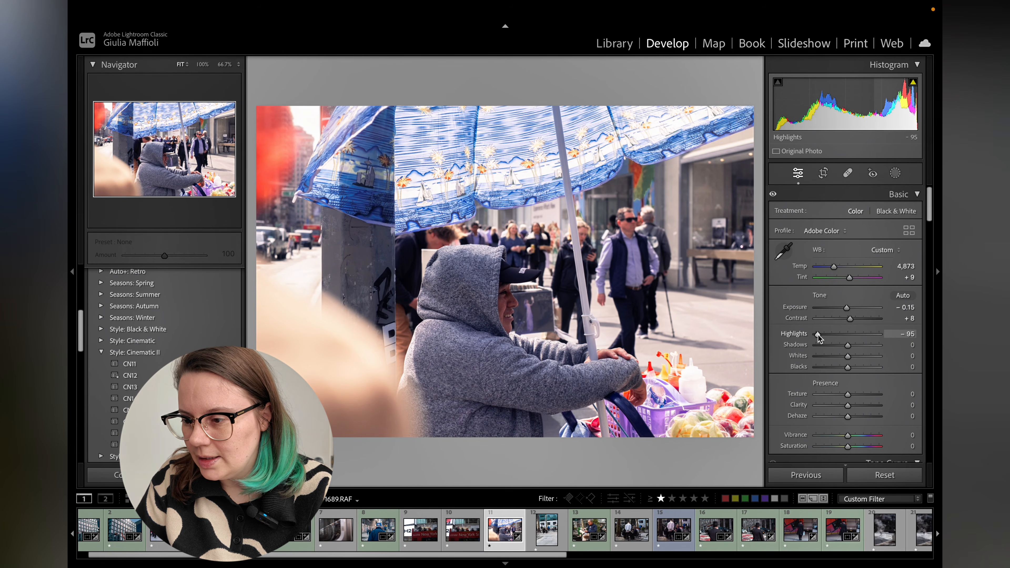
drag(818, 334, 823, 336)
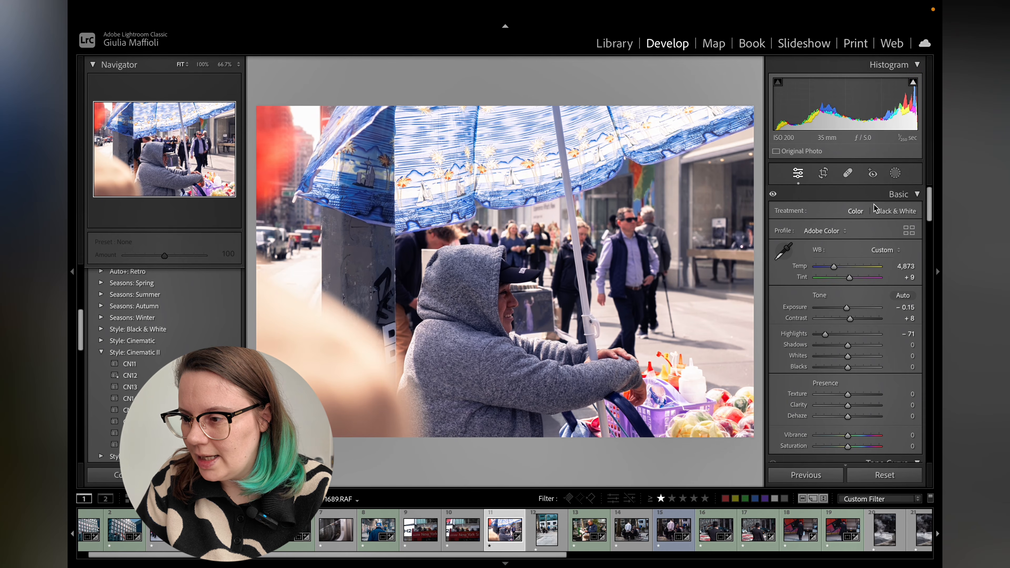
Add a linear gradient mask from the photo's left edge and set its exposure to -1.31.
click(897, 173)
click(815, 296)
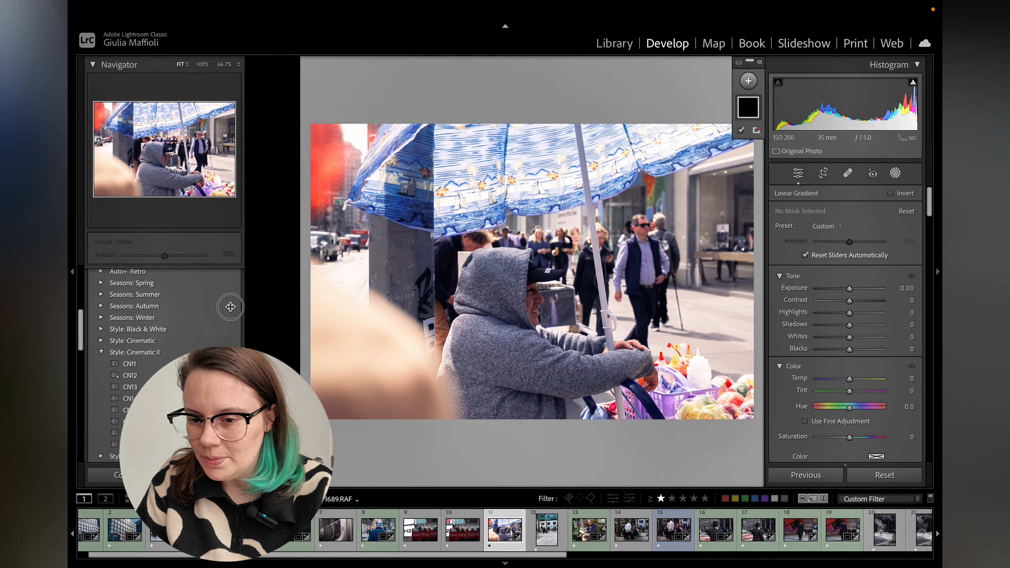
drag(252, 314, 484, 219)
drag(850, 289, 840, 293)
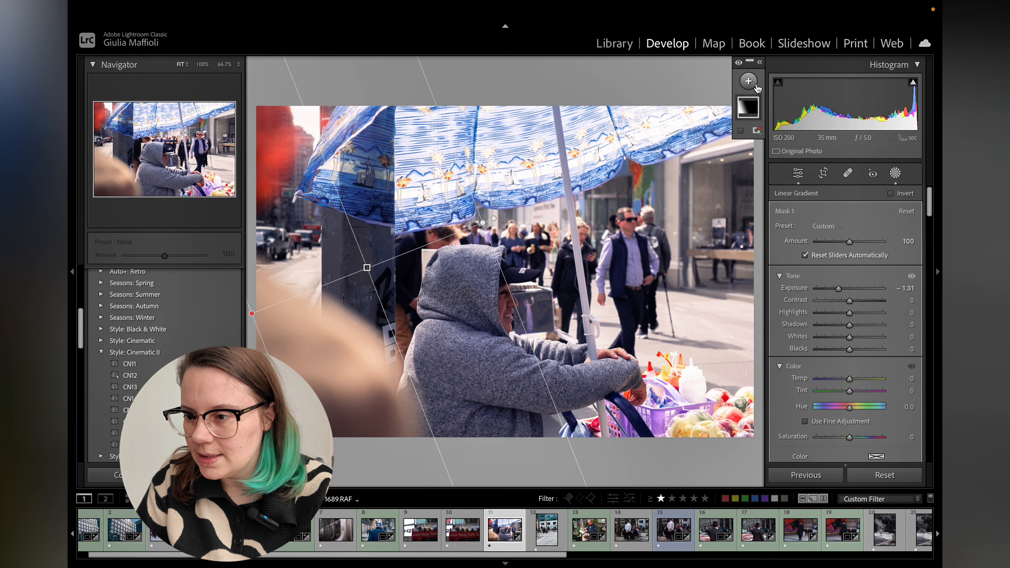
Add a second linear gradient mask from the right edge and set its exposure to -0.98.
click(748, 81)
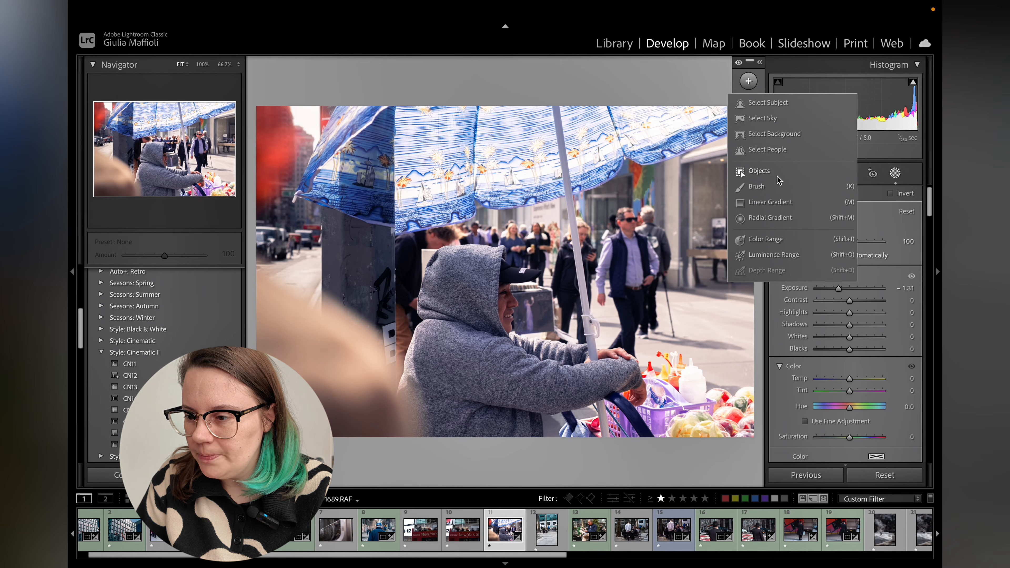
click(771, 202)
drag(758, 230, 588, 256)
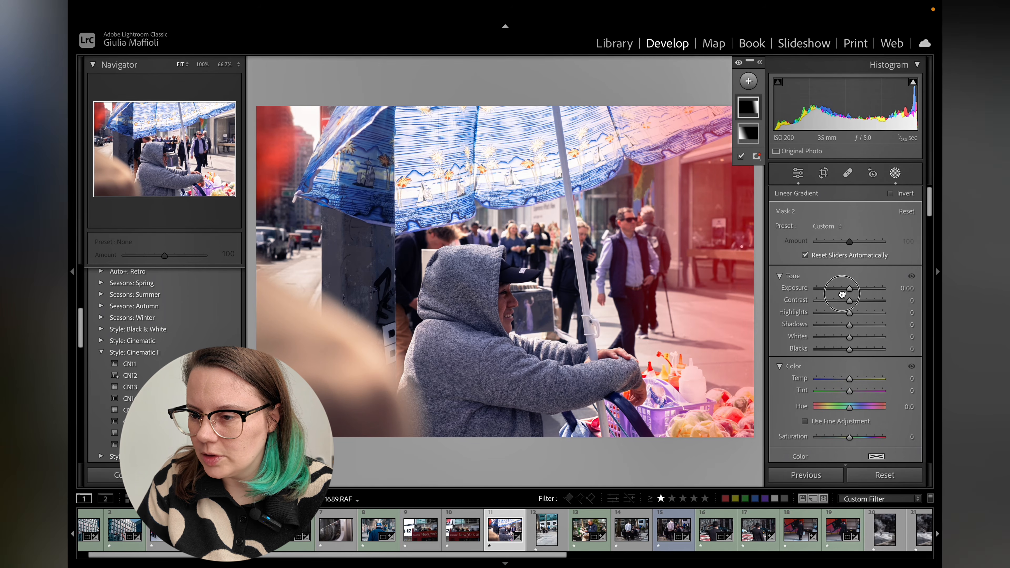
drag(843, 294, 842, 290)
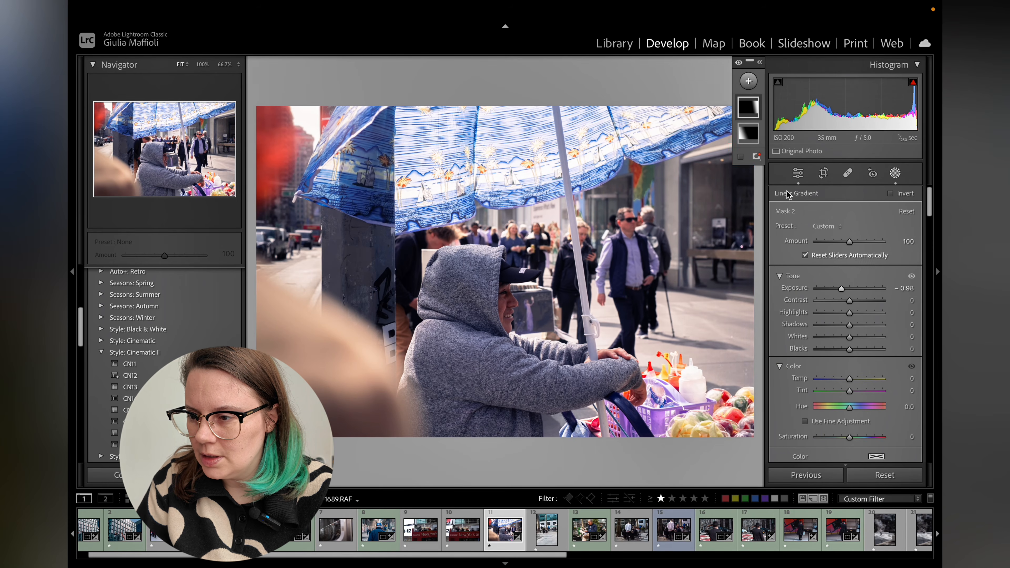
Paint a brush mask over the hooded vendor and set its exposure to 0.16.
click(749, 81)
click(756, 187)
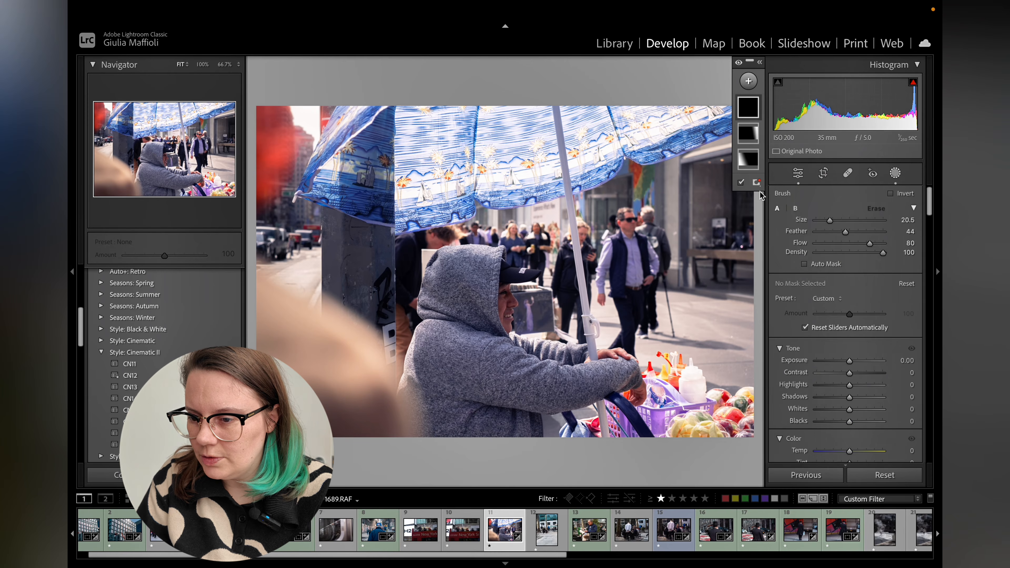
mouse_move(464, 313)
mouse_down()
mouse_move(491, 285)
mouse_move(479, 280)
mouse_move(449, 315)
mouse_move(439, 369)
mouse_move(452, 417)
mouse_move(494, 412)
mouse_move(538, 383)
mouse_move(594, 377)
mouse_move(494, 359)
mouse_move(467, 333)
mouse_move(480, 305)
mouse_move(451, 285)
mouse_move(424, 358)
mouse_move(443, 403)
mouse_up()
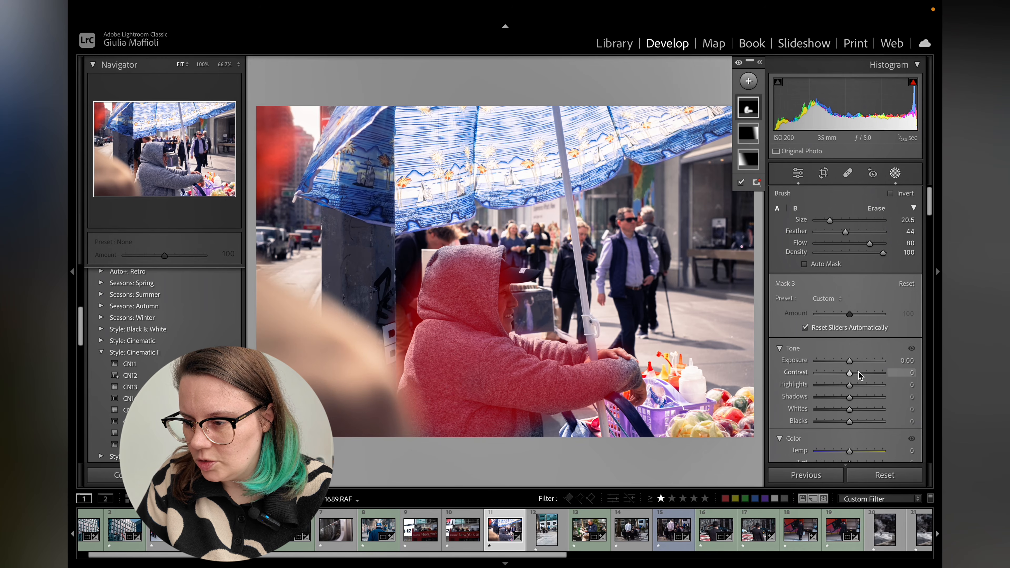
click(852, 363)
drag(852, 363, 854, 361)
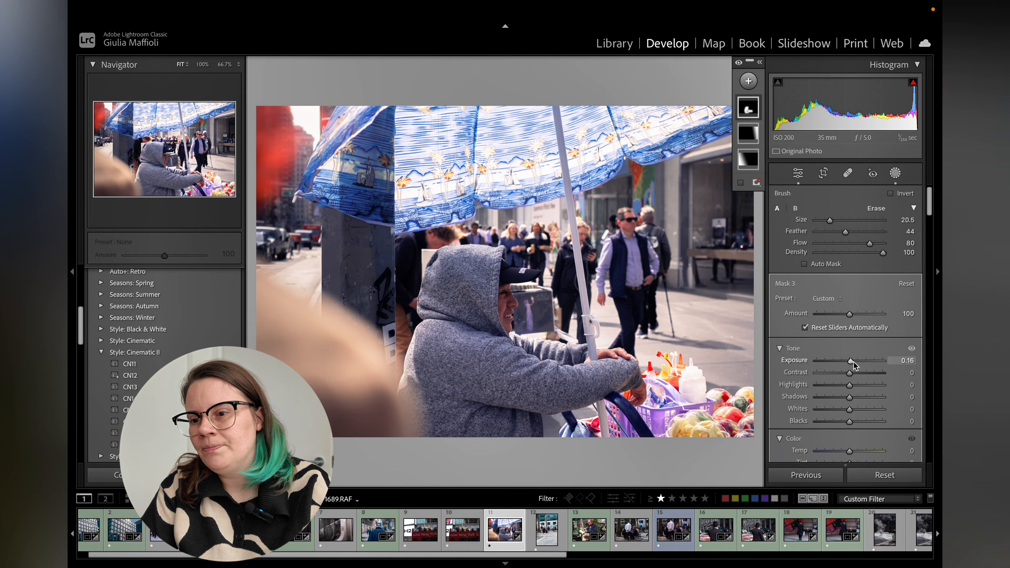
Set the white balance temperature to 5,435 and nudge the contrast slider slightly.
click(799, 173)
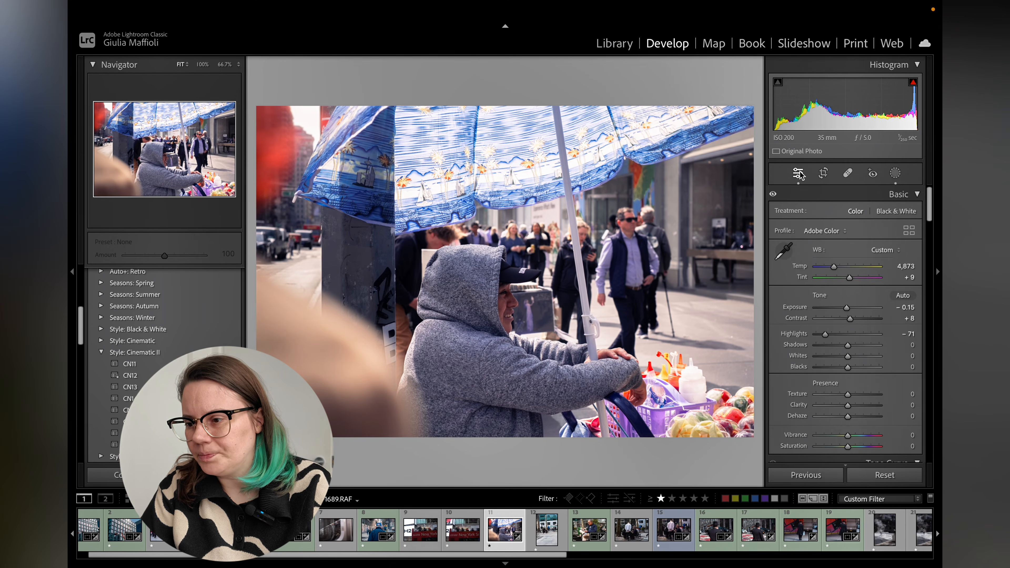
drag(836, 272, 840, 272)
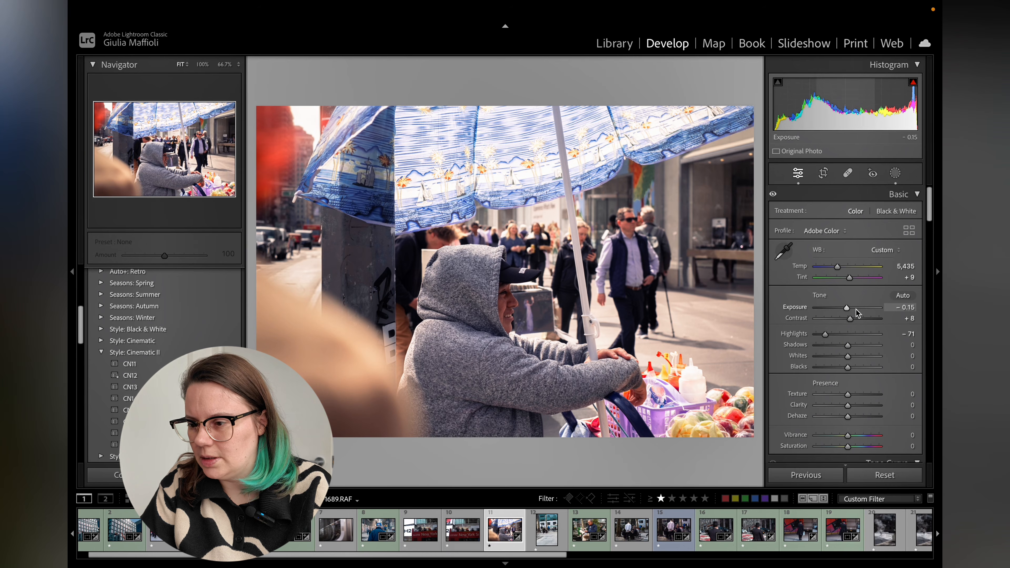
drag(851, 319, 857, 319)
Select the left gradient mask and set its colour temperature to -37.
click(889, 179)
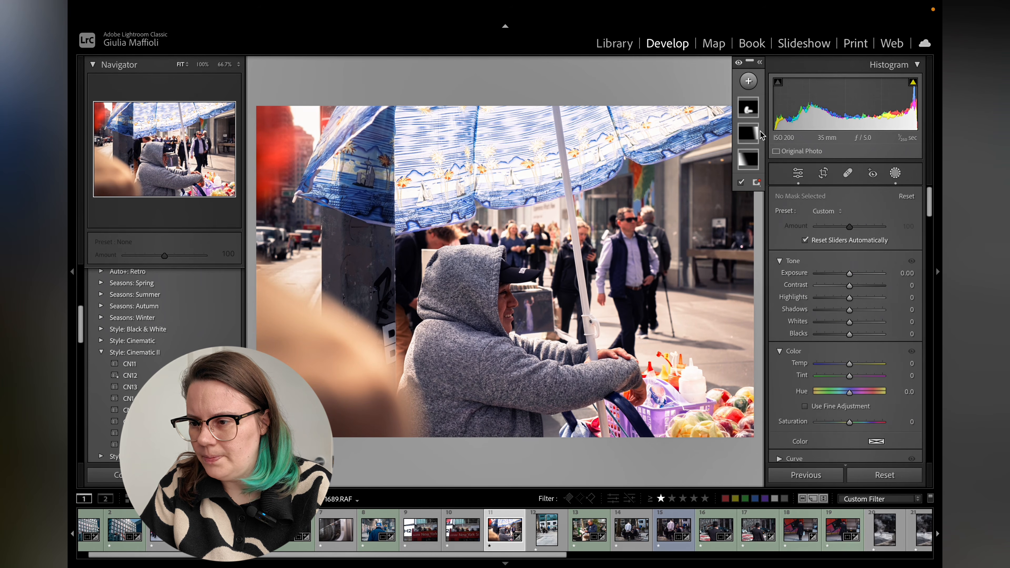
click(749, 133)
click(850, 381)
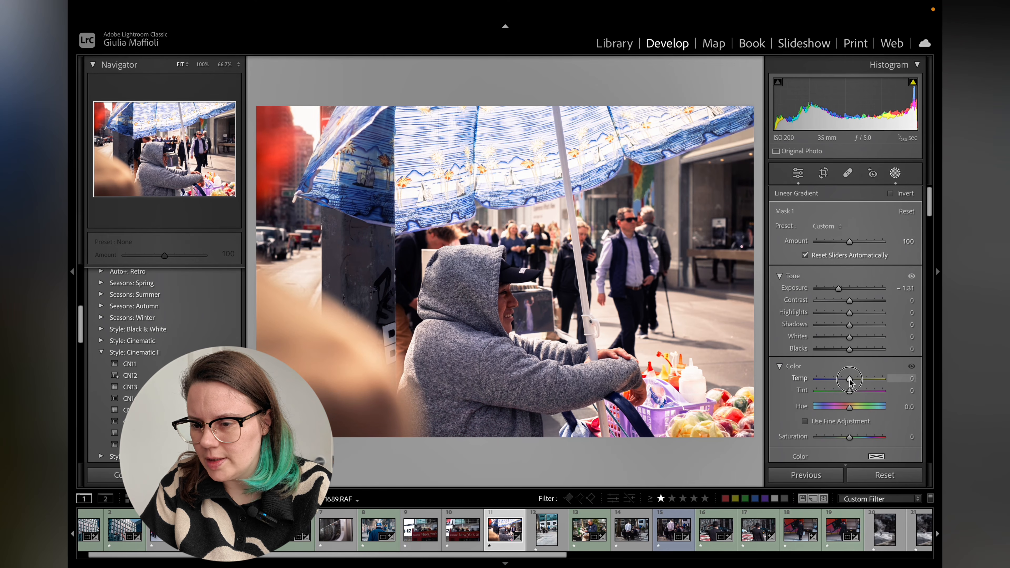
drag(850, 381, 838, 389)
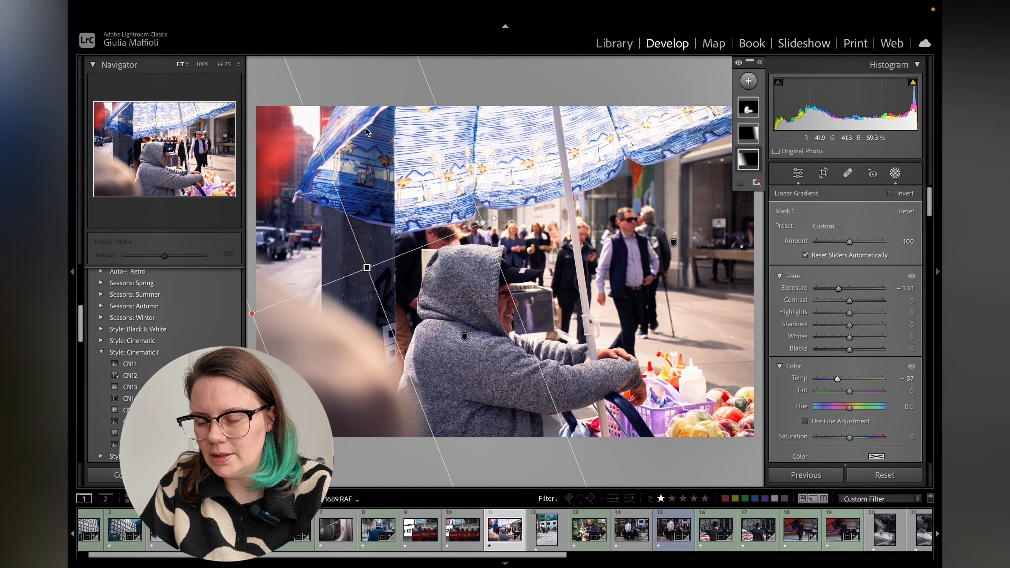
Switch back to the Library module.
click(616, 43)
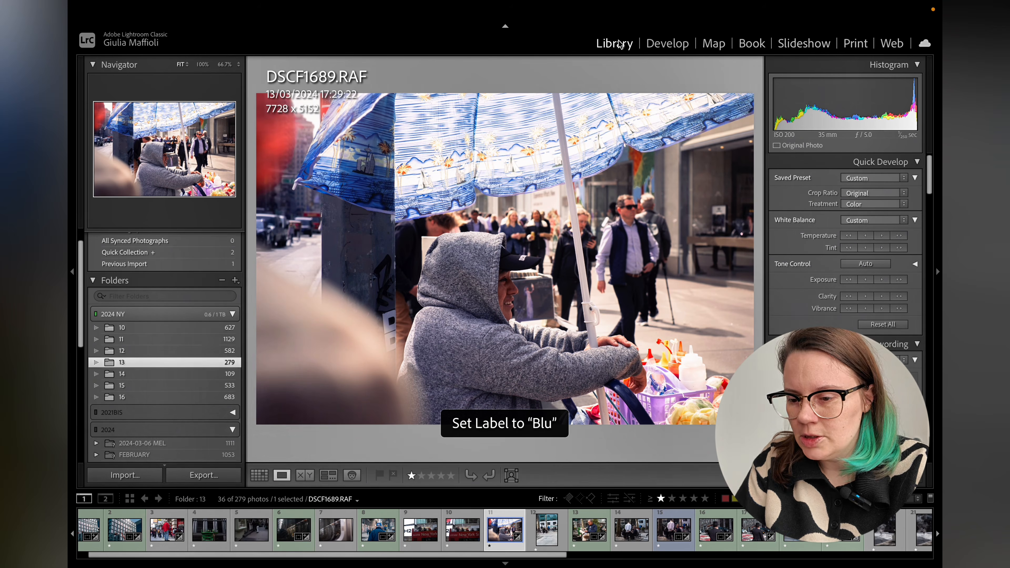
key(g)
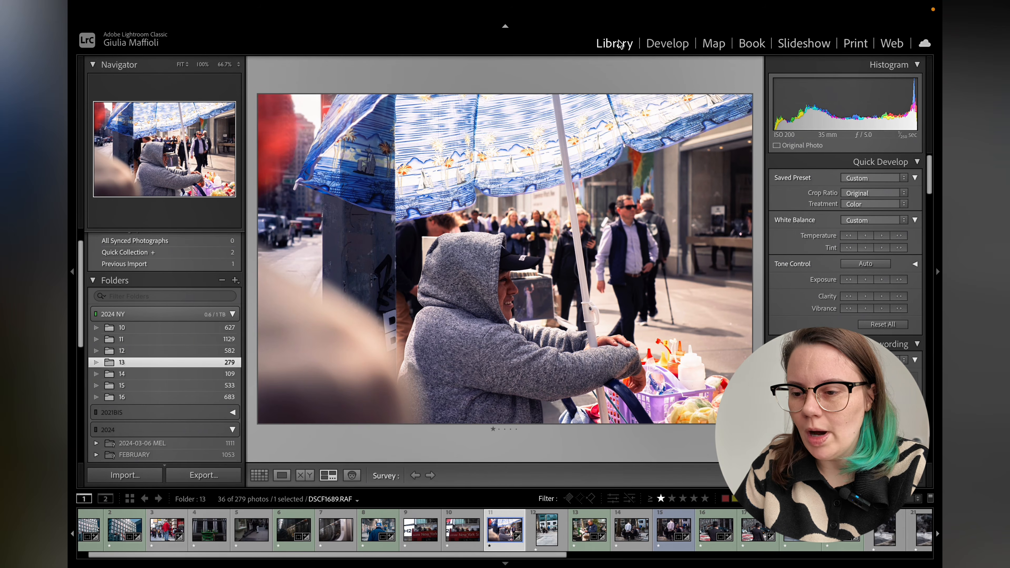